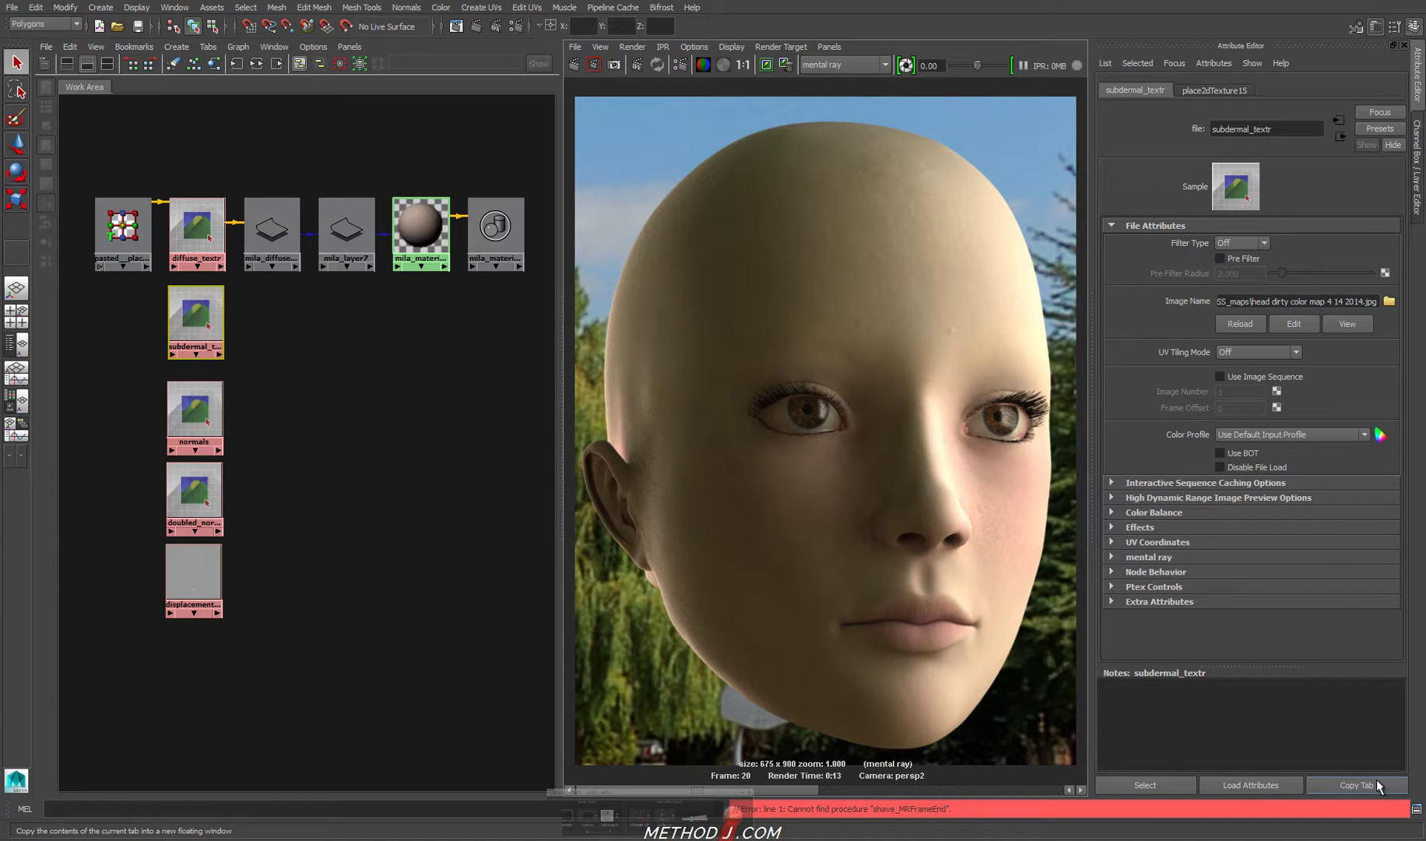
# Try to switch the base component of mila_material1 to Diffuse (Scatter).
pyautogui.click(409, 228)
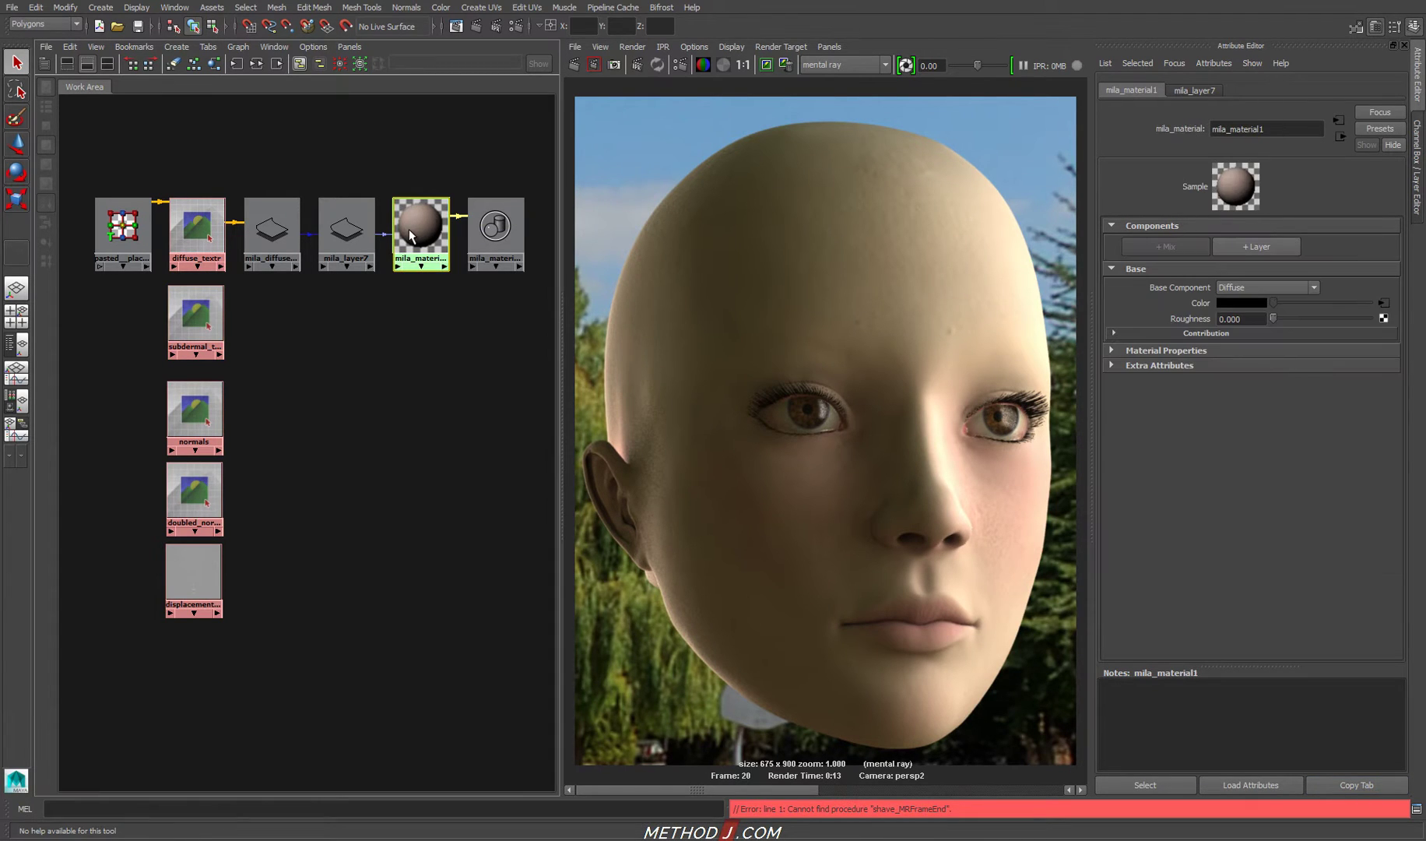
pyautogui.click(1280, 286)
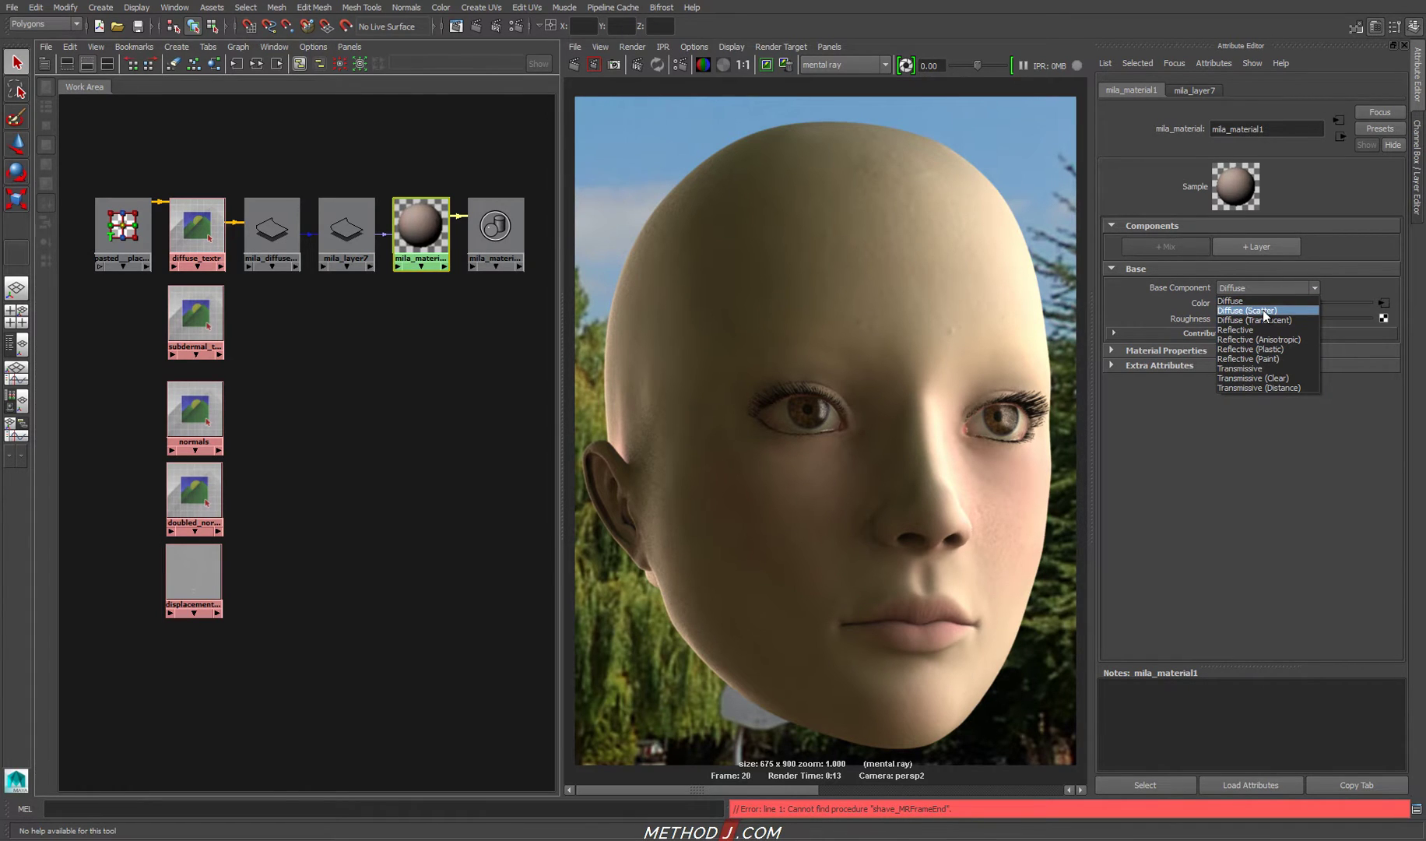
pyautogui.click(1263, 310)
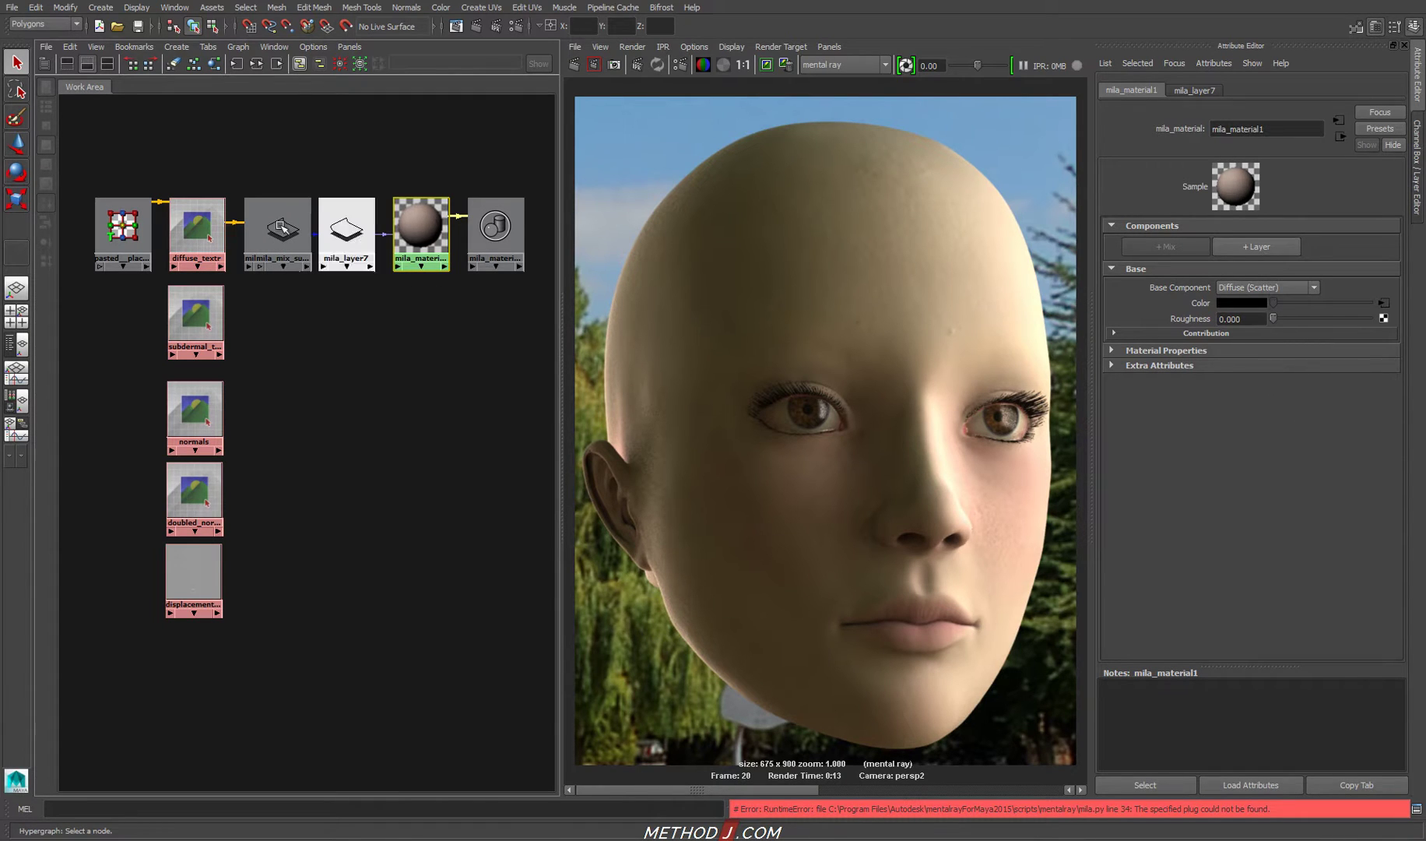
# Delete the new mila_mix_subsurface_scatter1 node and reconnect the mila_diffuse_reflection4 node as the shader of mila_layer7.
pyautogui.moveTo(276, 234); pyautogui.dragTo(276, 141)
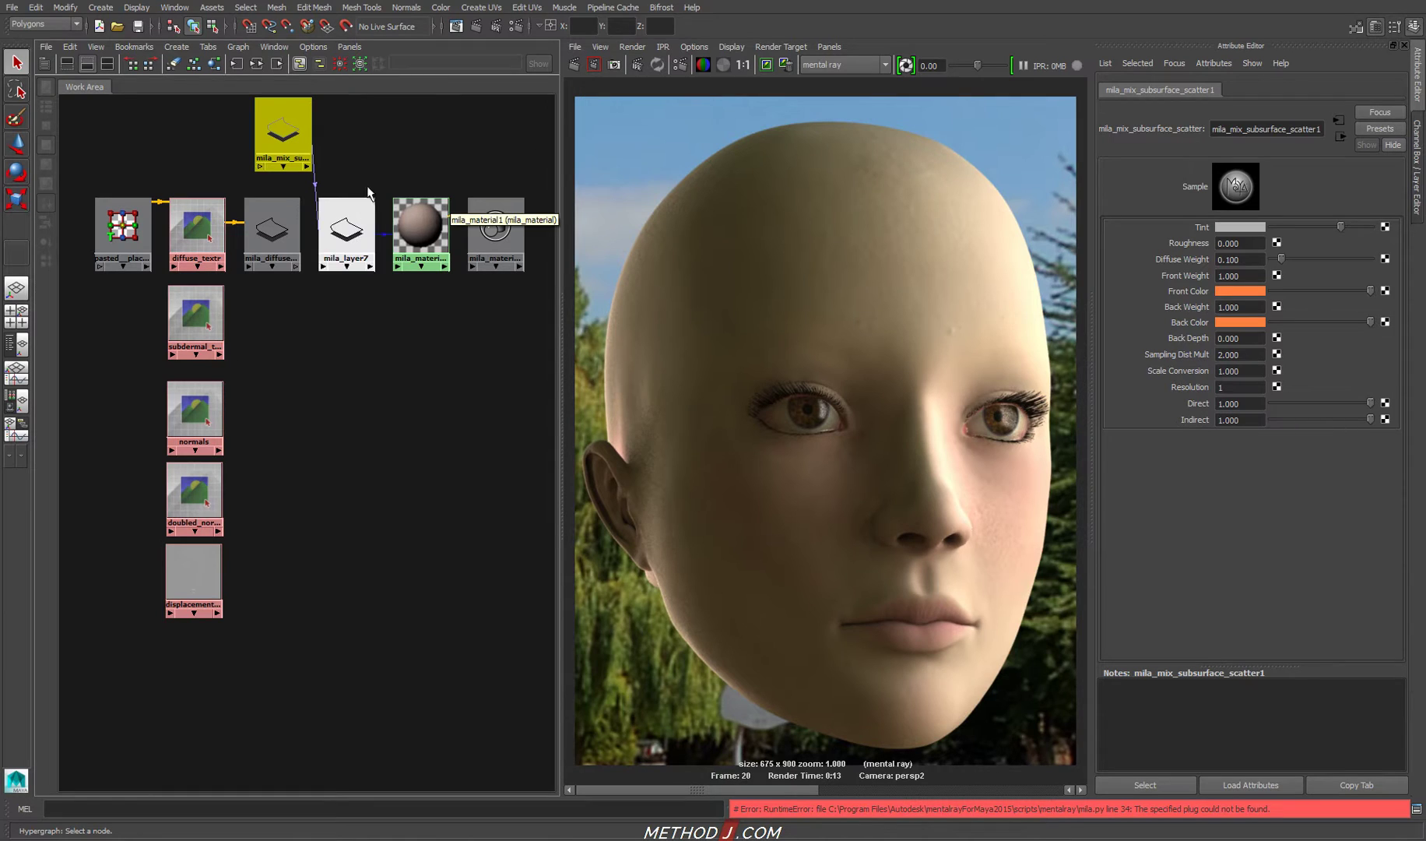
pyautogui.press('Delete')
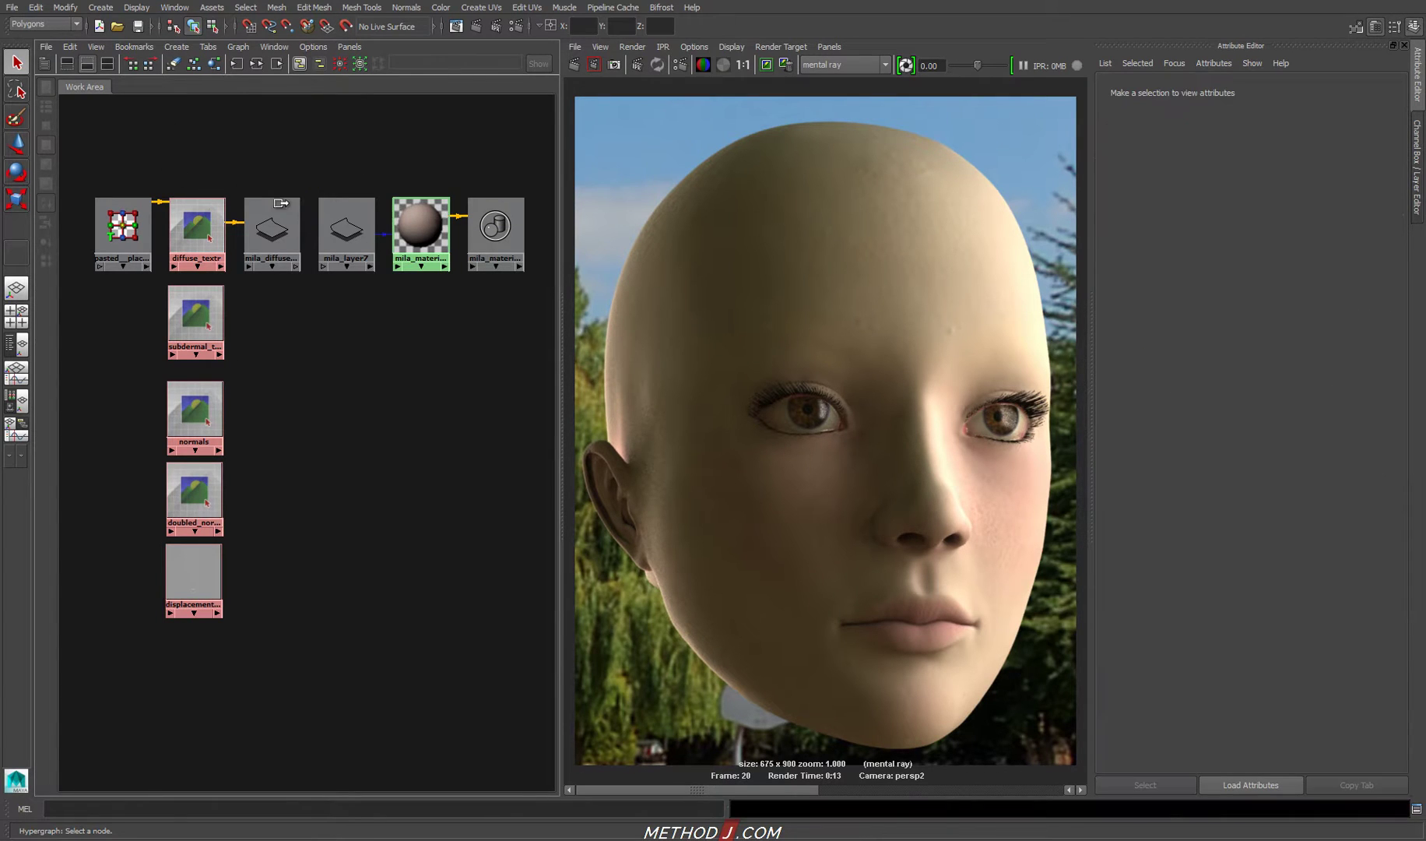
pyautogui.click(358, 233)
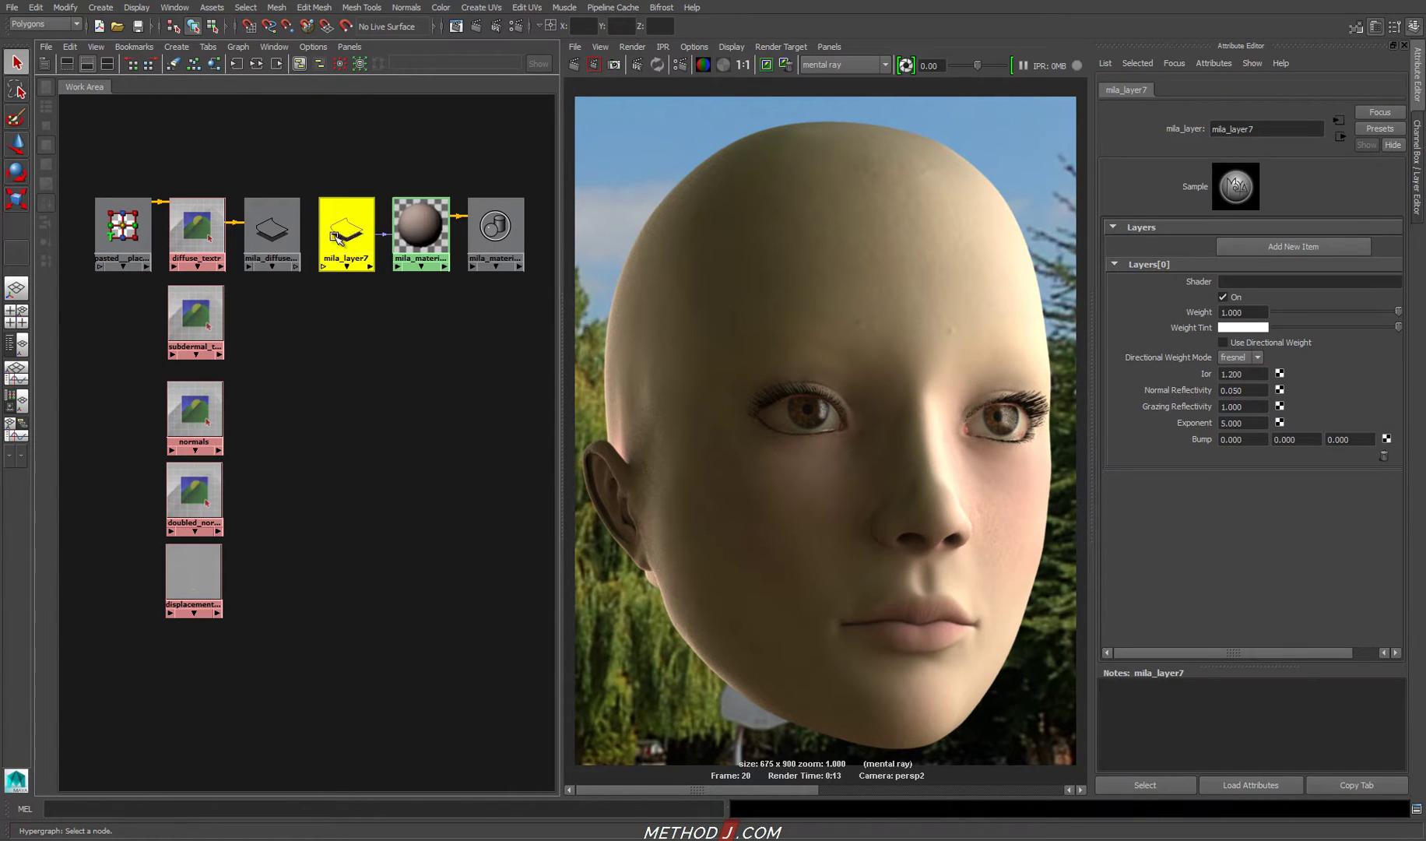
pyautogui.moveTo(270, 231); pyautogui.dragTo(1211, 283, button='middle')
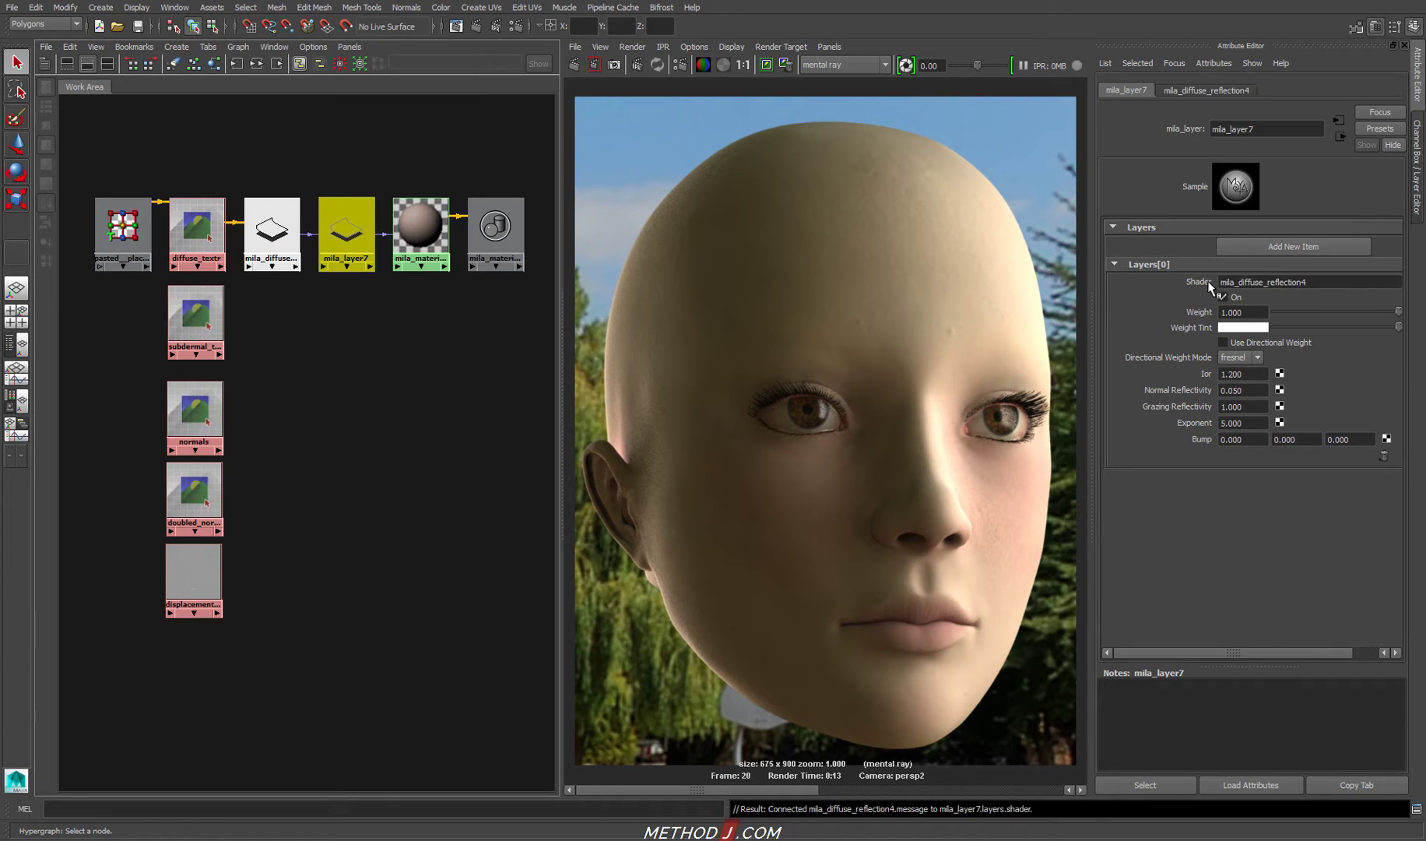
# Add a weighted layer with the Scatter component to mila_material1 and render the head.
pyautogui.click(420, 227)
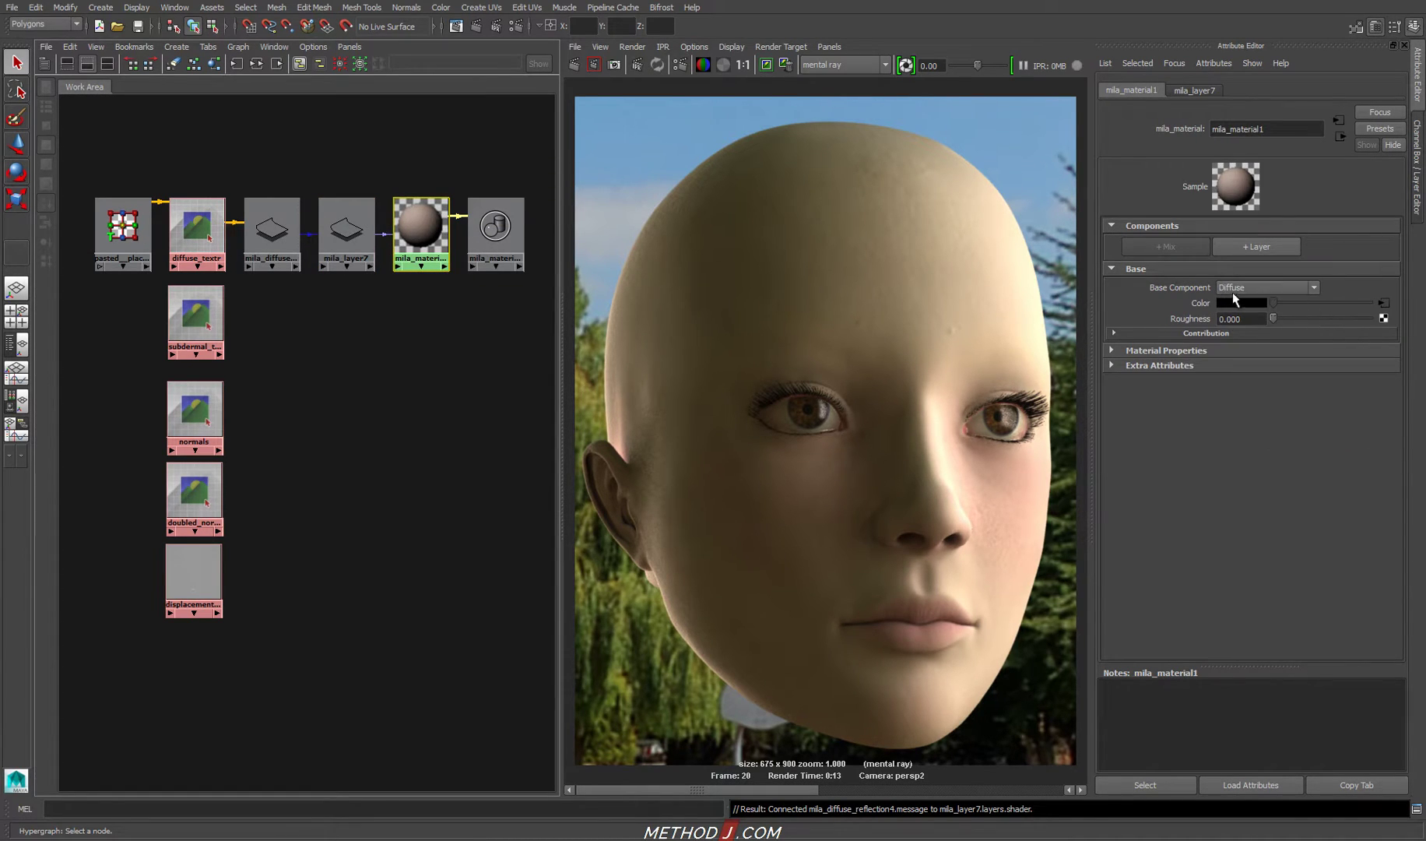
pyautogui.click(1253, 247)
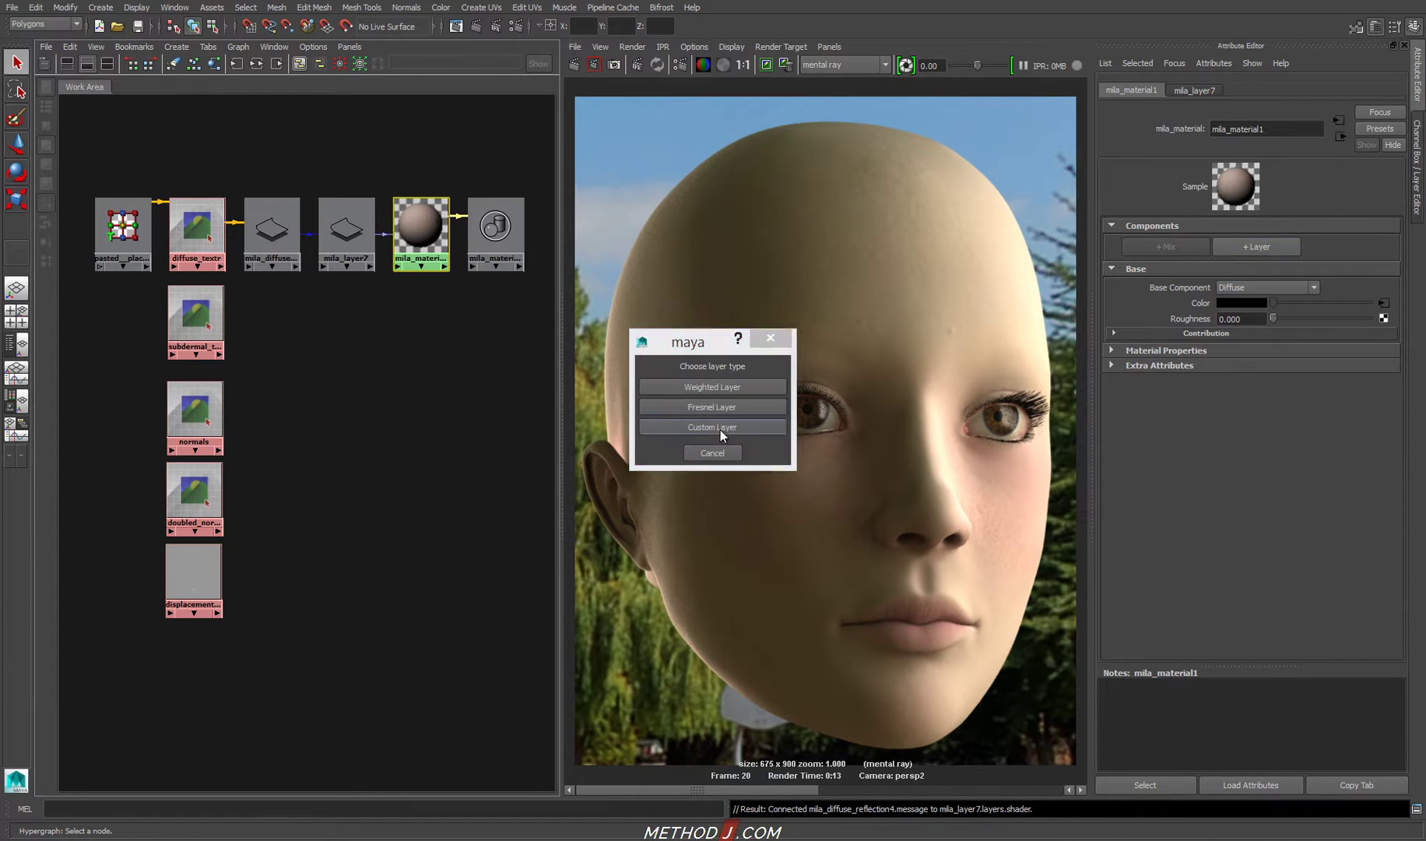
pyautogui.click(717, 387)
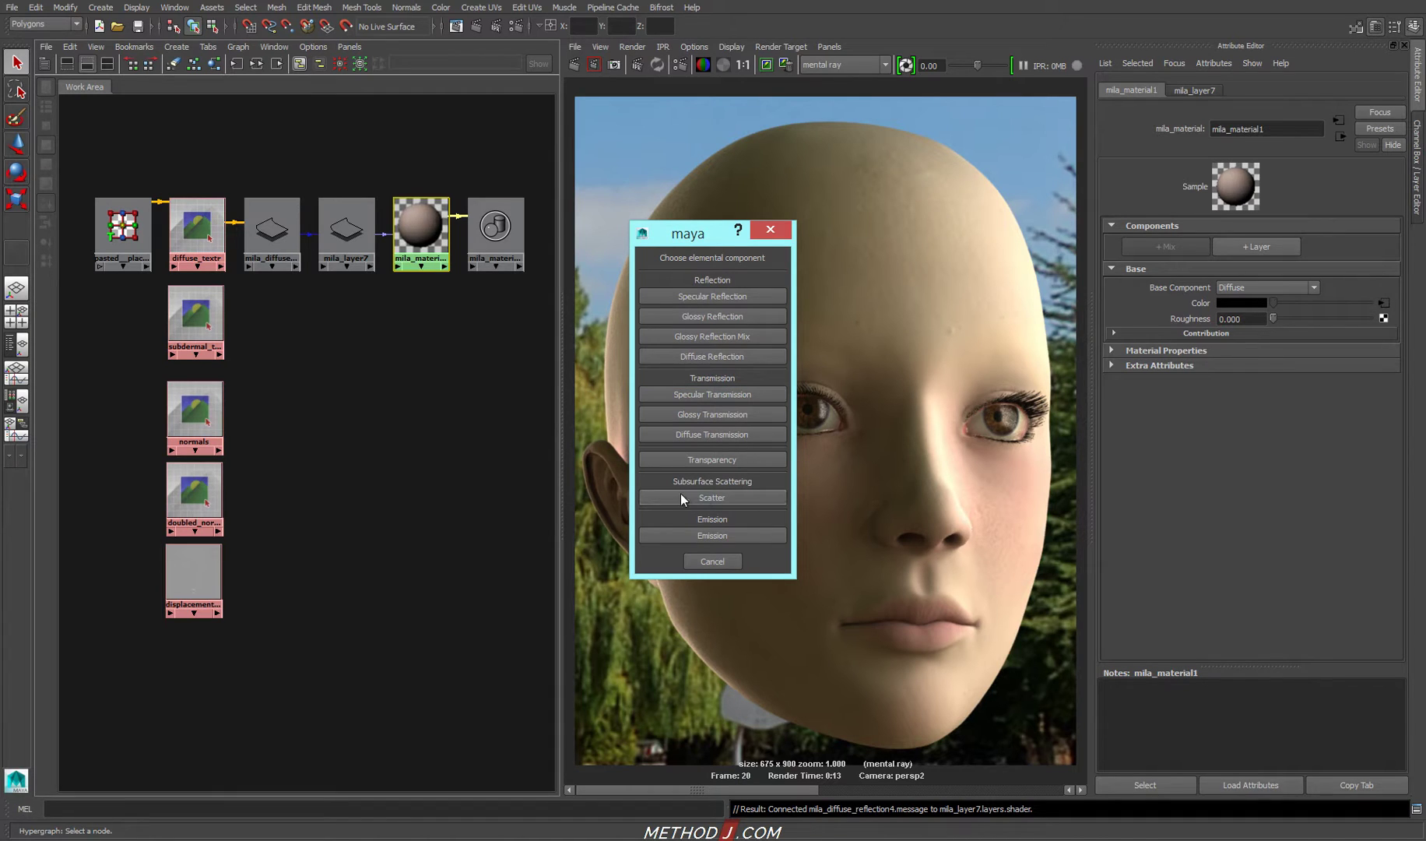
pyautogui.click(746, 494)
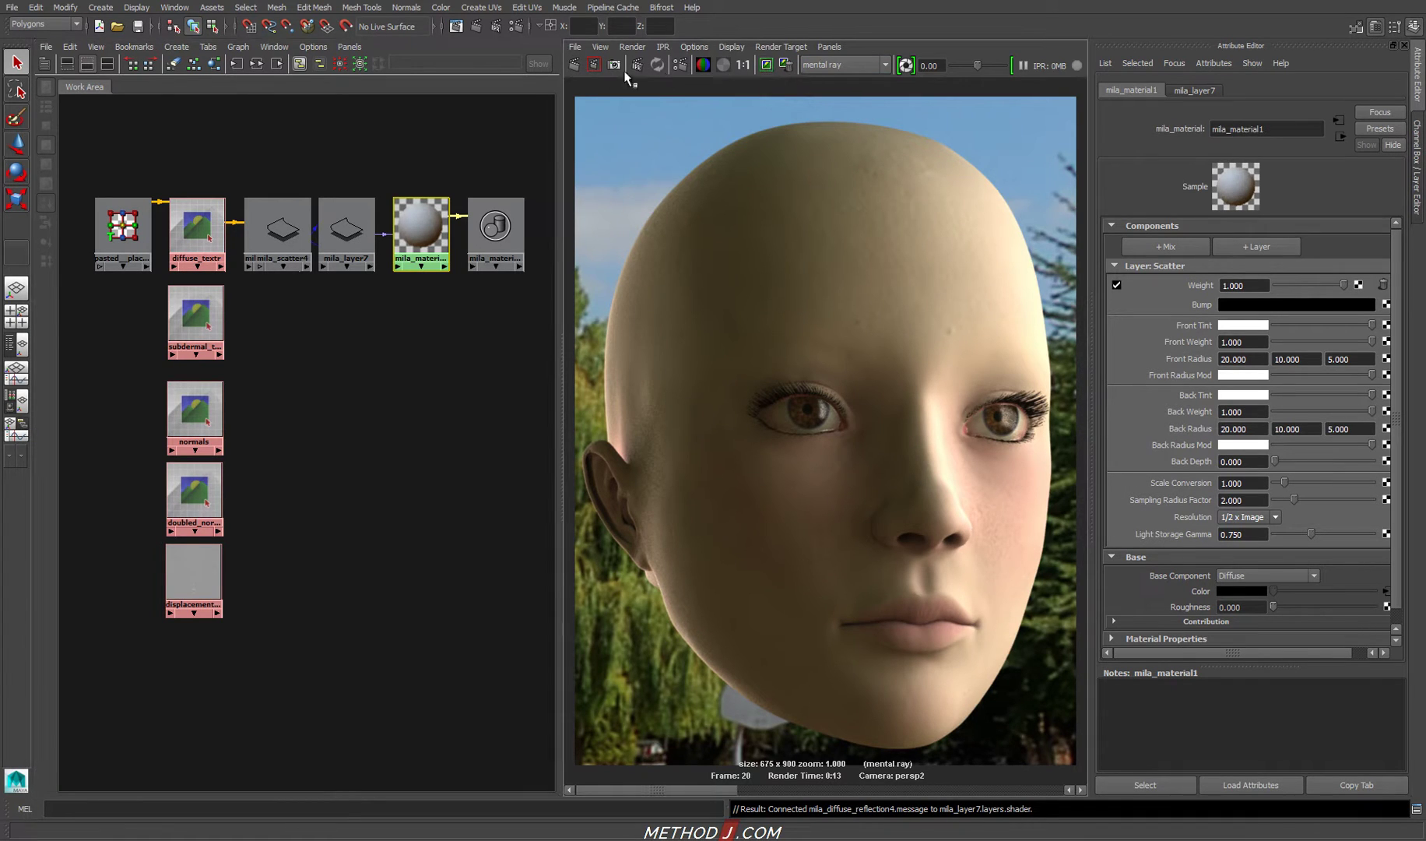
pyautogui.click(575, 65)
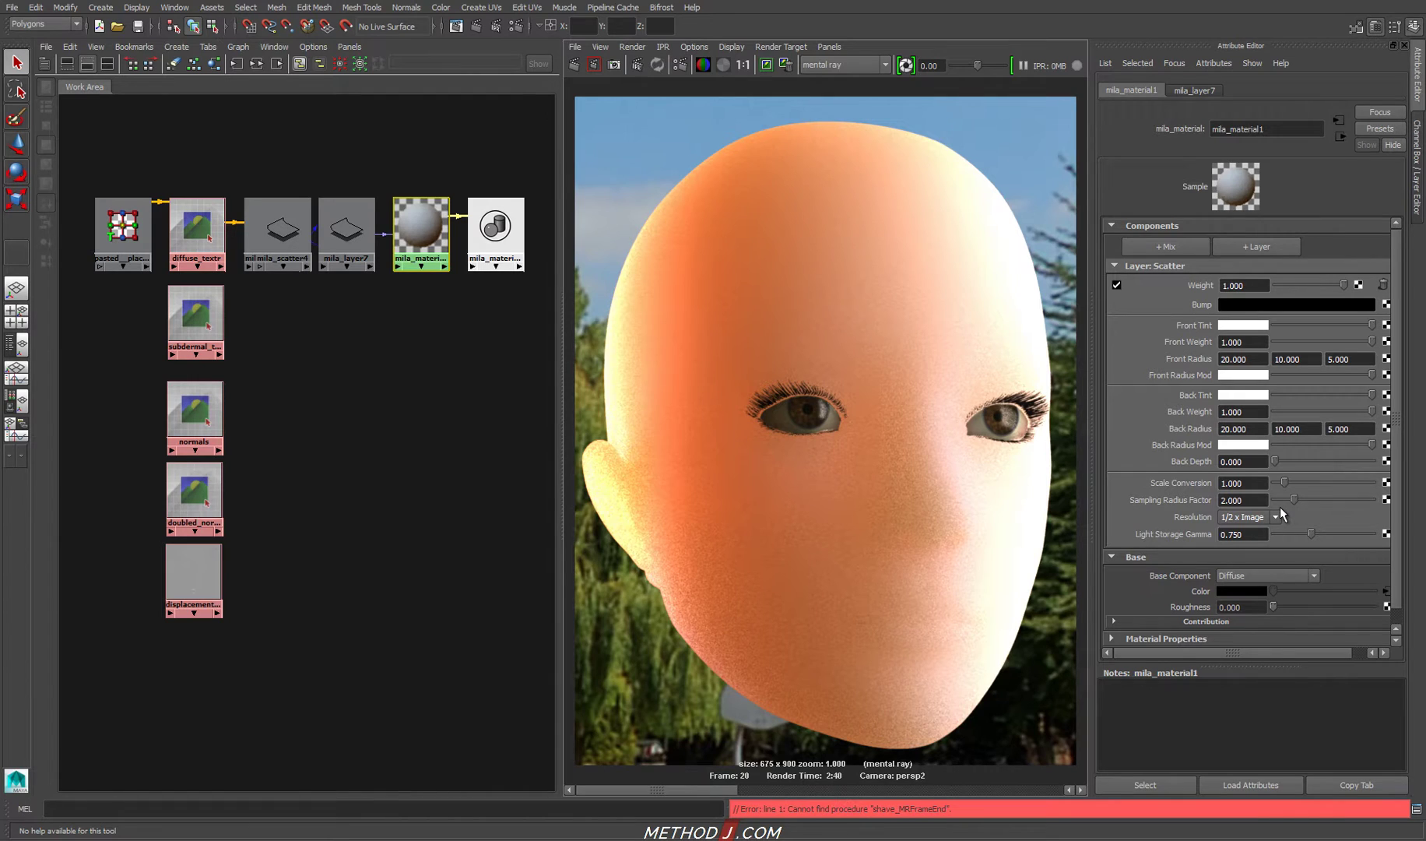
# Set the scatter layer's Scale Conversion to 25 and render the head again.
pyautogui.click(1221, 483)
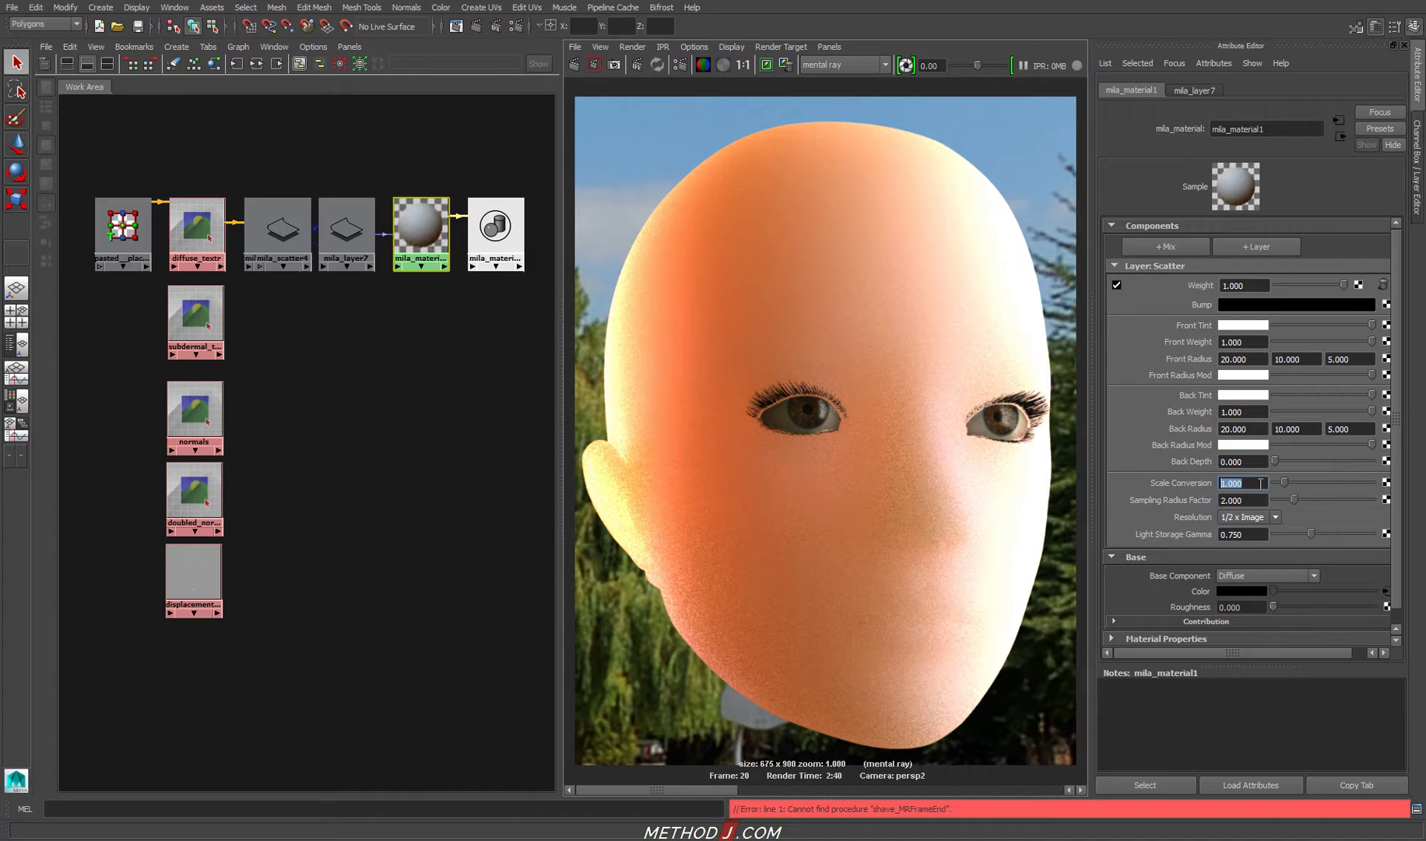
pyautogui.write('25')
pyautogui.press('Return')
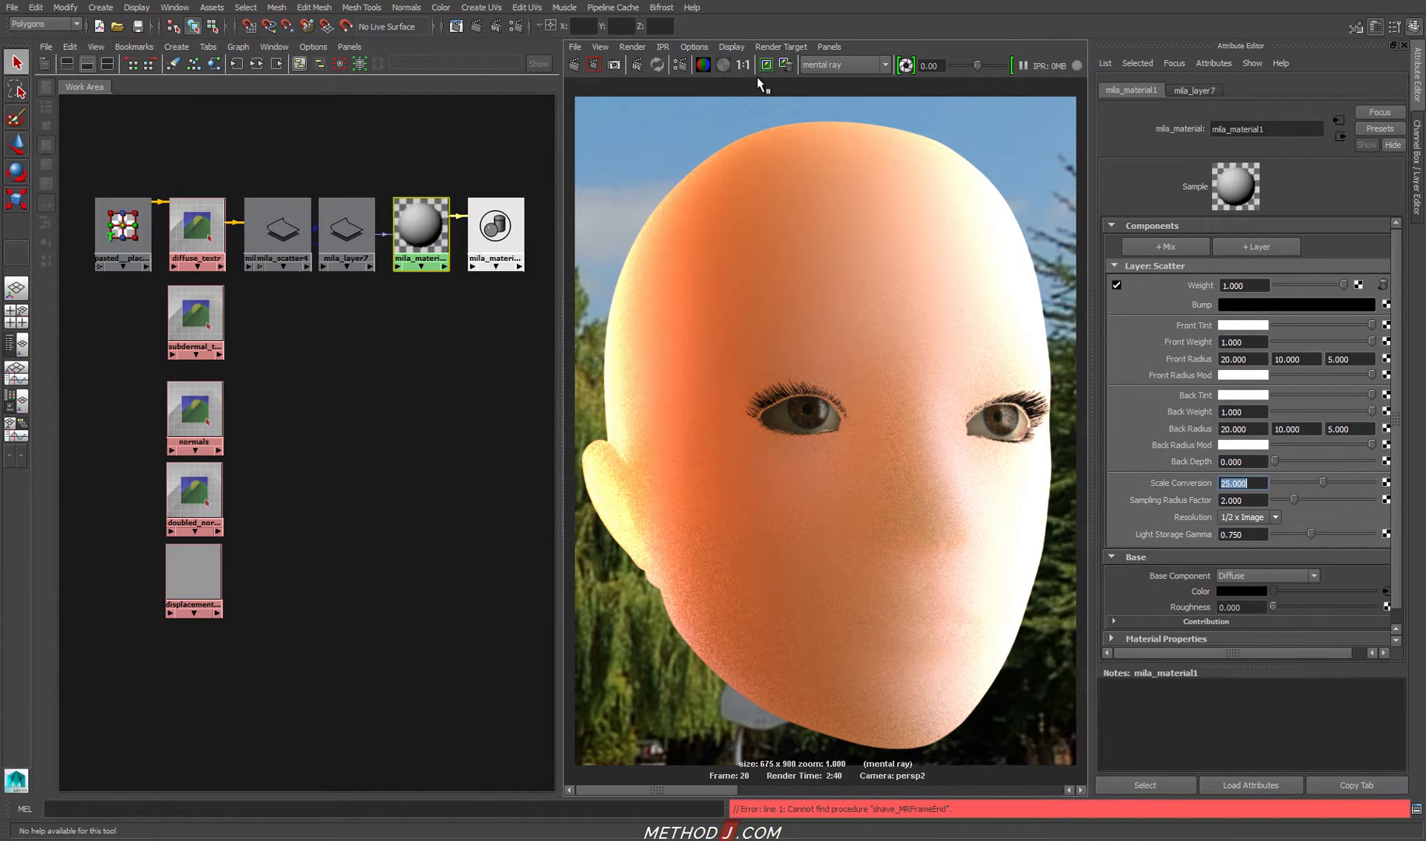
pyautogui.click(475, 25)
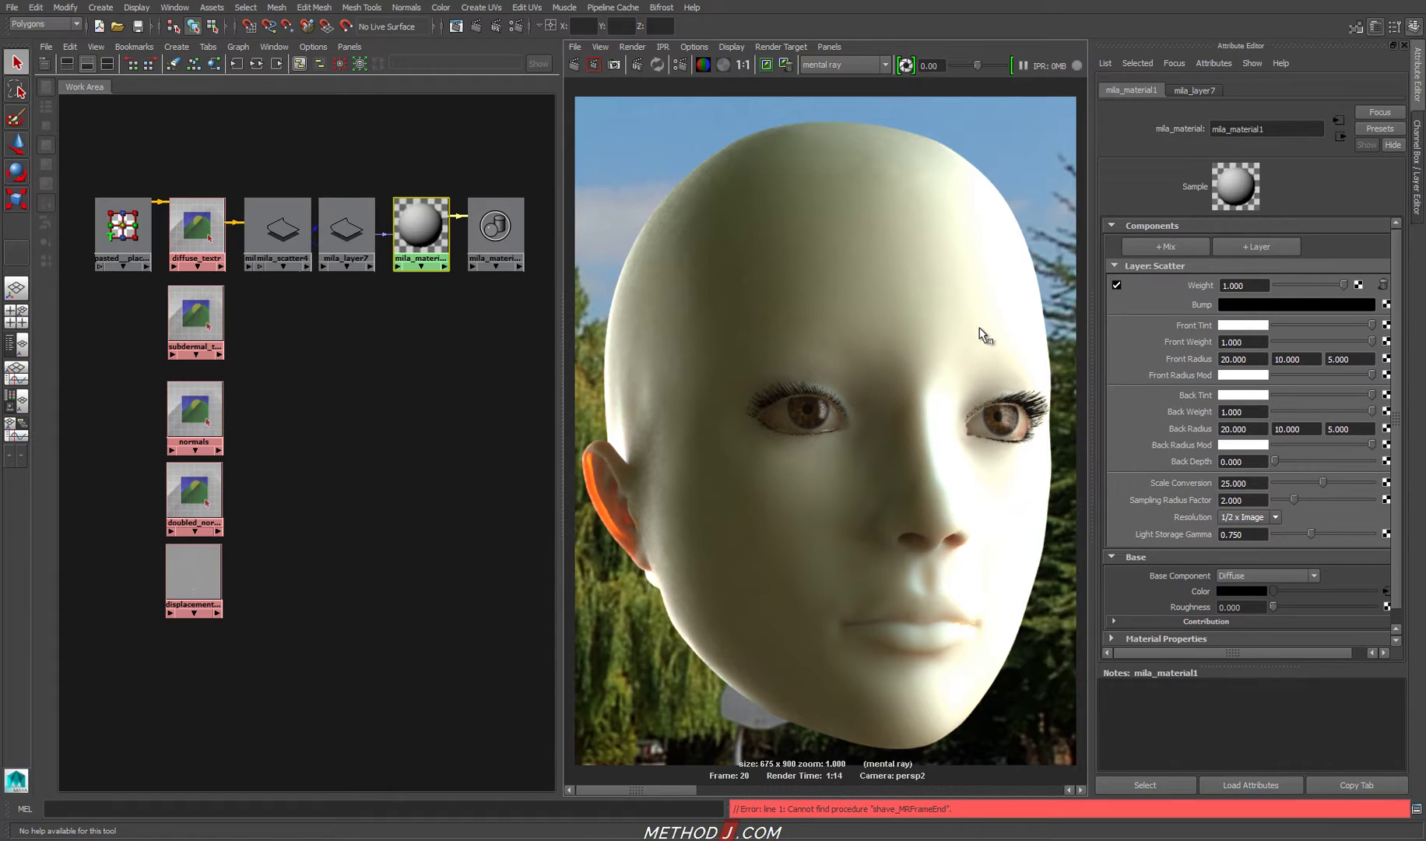
# Keep the current render for comparison and examine the scatter layer's front and back radius values.
pyautogui.moveTo(659, 790); pyautogui.dragTo(612, 786)
pyautogui.click(773, 68)
pyautogui.click(1241, 361)
pyautogui.click(1316, 360)
pyautogui.click(1346, 360)
pyautogui.click(1254, 429)
pyautogui.click(1220, 359)
pyautogui.click(1300, 360)
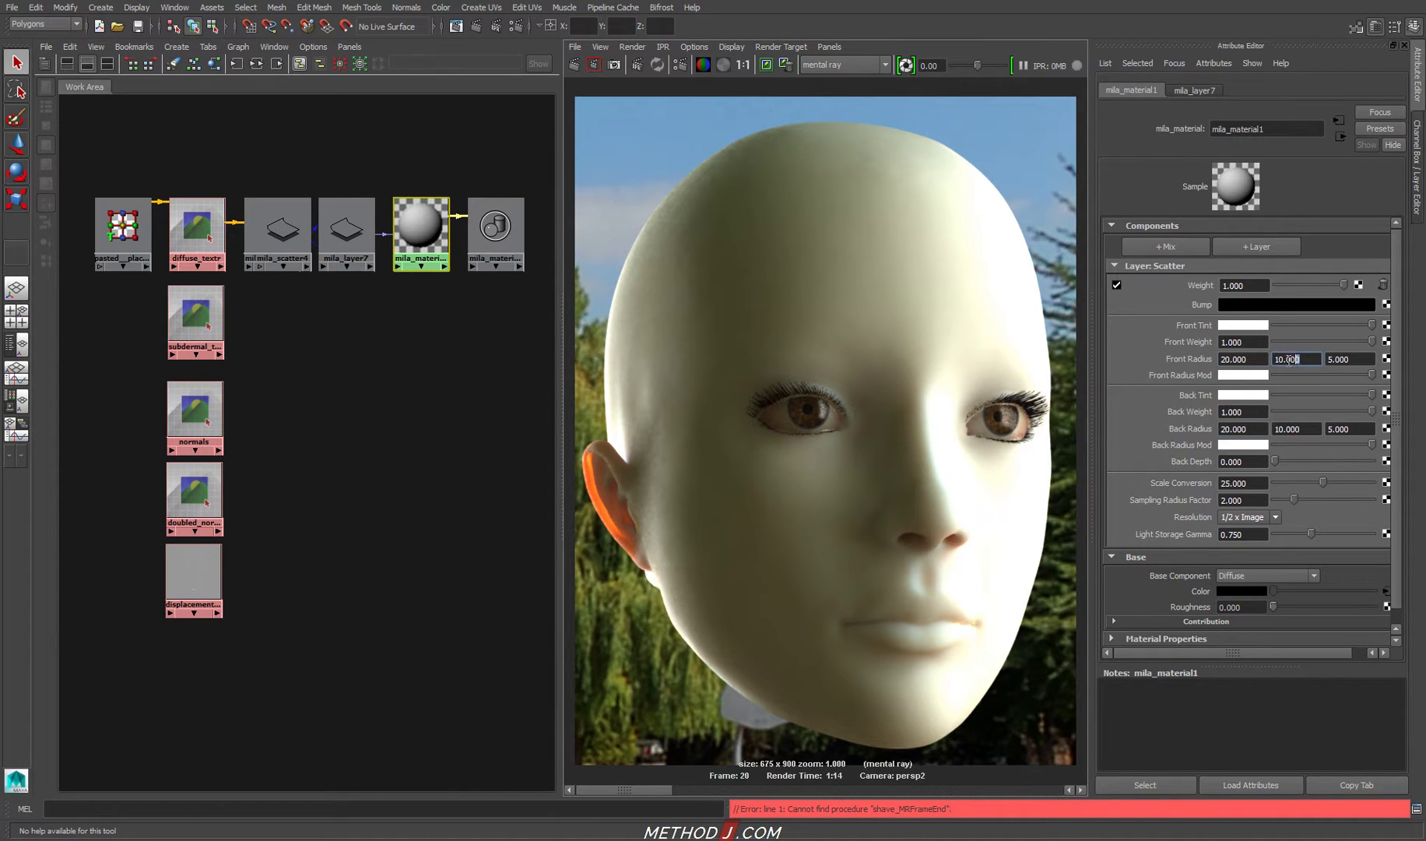
pyautogui.click(1365, 361)
# Set the first value of both the Front Radius and the Back Radius to 35 and re-render the head.
pyautogui.click(1249, 359)
pyautogui.press('Tab')
pyautogui.press('Tab')
pyautogui.hotkey('shift', 'Tab')
pyautogui.hotkey('shift', 'Tab')
pyautogui.write('35')
pyautogui.press('Return')
pyautogui.write('35')
pyautogui.press('Return')
pyautogui.click(576, 67)
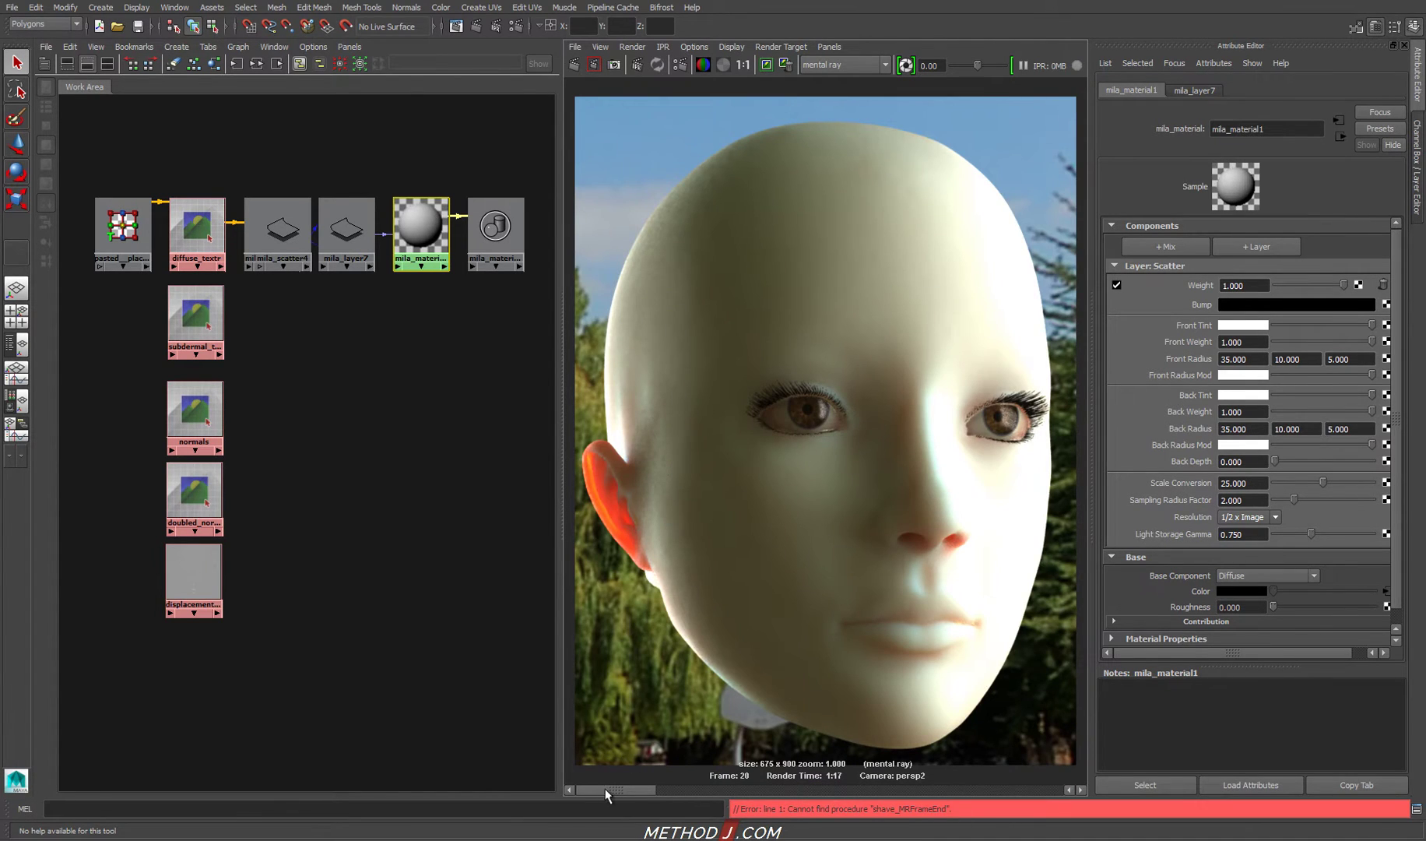
# Compare the new render with the stored one and review the front and back radius values.
pyautogui.moveTo(606, 789)
pyautogui.mouseDown()
pyautogui.moveTo(677, 789)
pyautogui.moveTo(593, 804)
pyautogui.moveTo(668, 807)
pyautogui.moveTo(586, 805)
pyautogui.mouseUp()
pyautogui.click(1245, 359)
pyautogui.click(1244, 429)
pyautogui.click(1226, 359)
pyautogui.click(897, 339)
pyautogui.click(1339, 359)
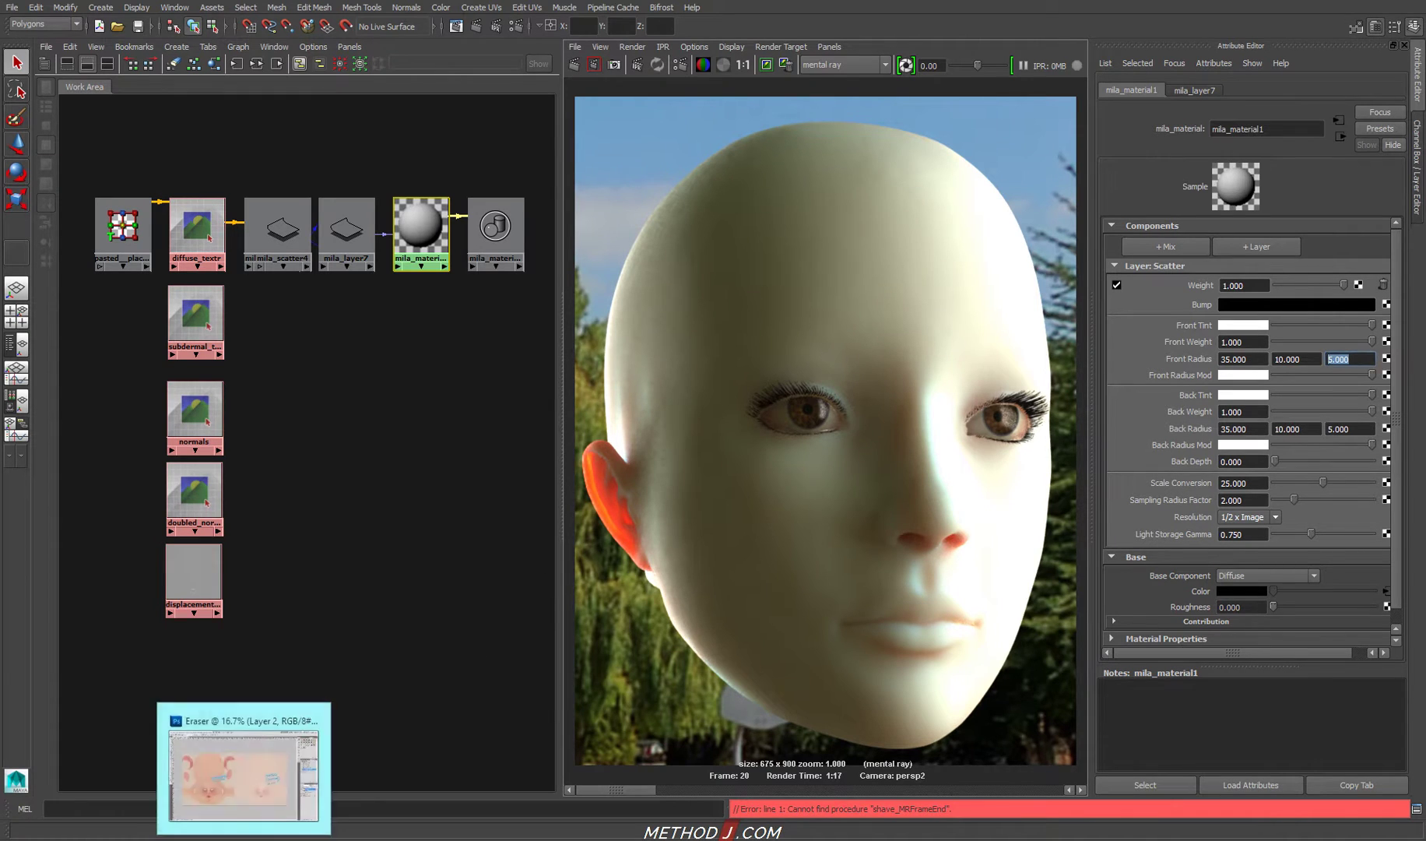
# Switch to Photoshop, examine the subdermal and surface diffuse maps side by side, and return to Maya.
pyautogui.click(243, 767)
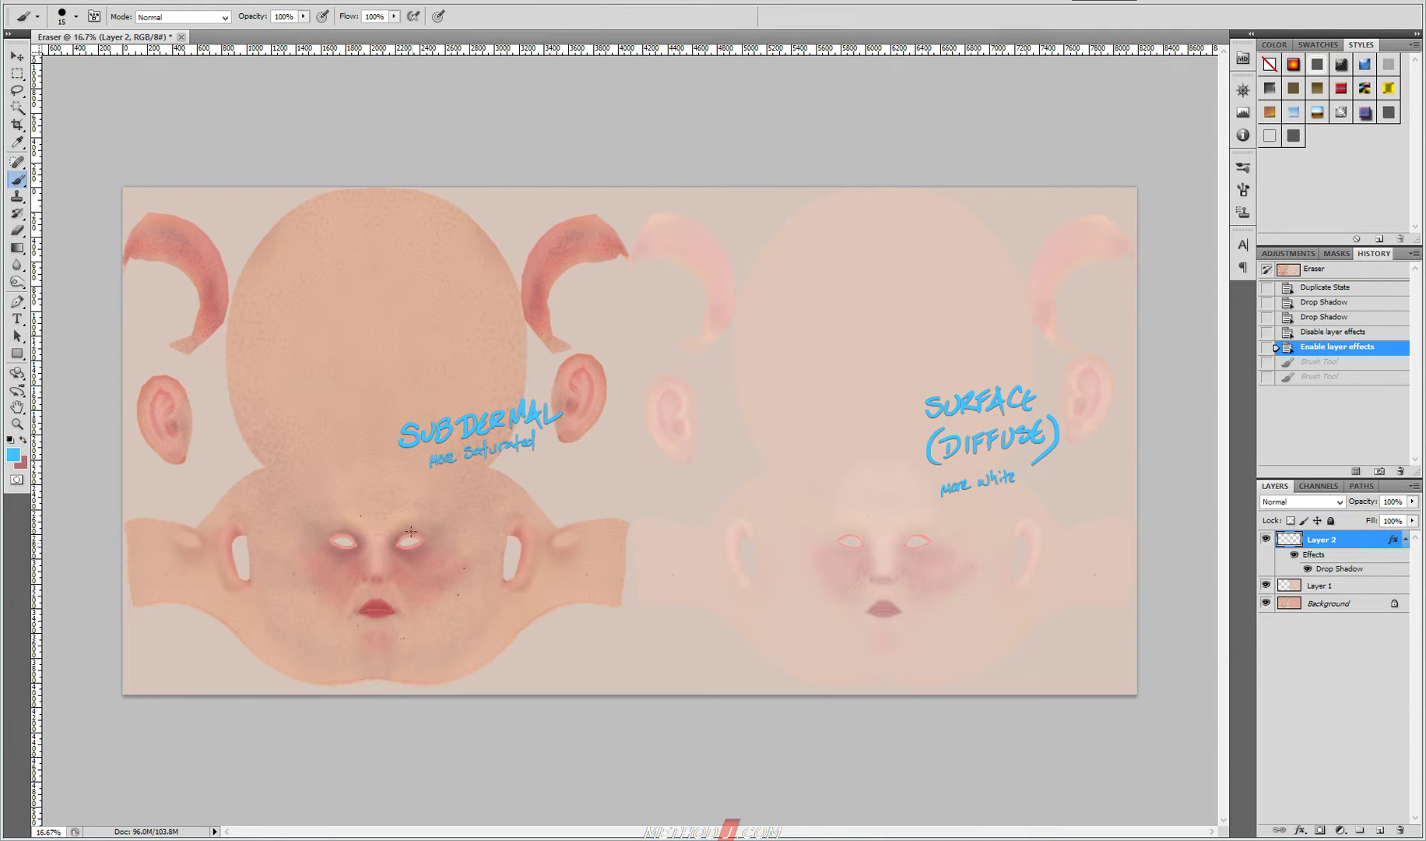
pyautogui.press('z')
pyautogui.click(414, 503)
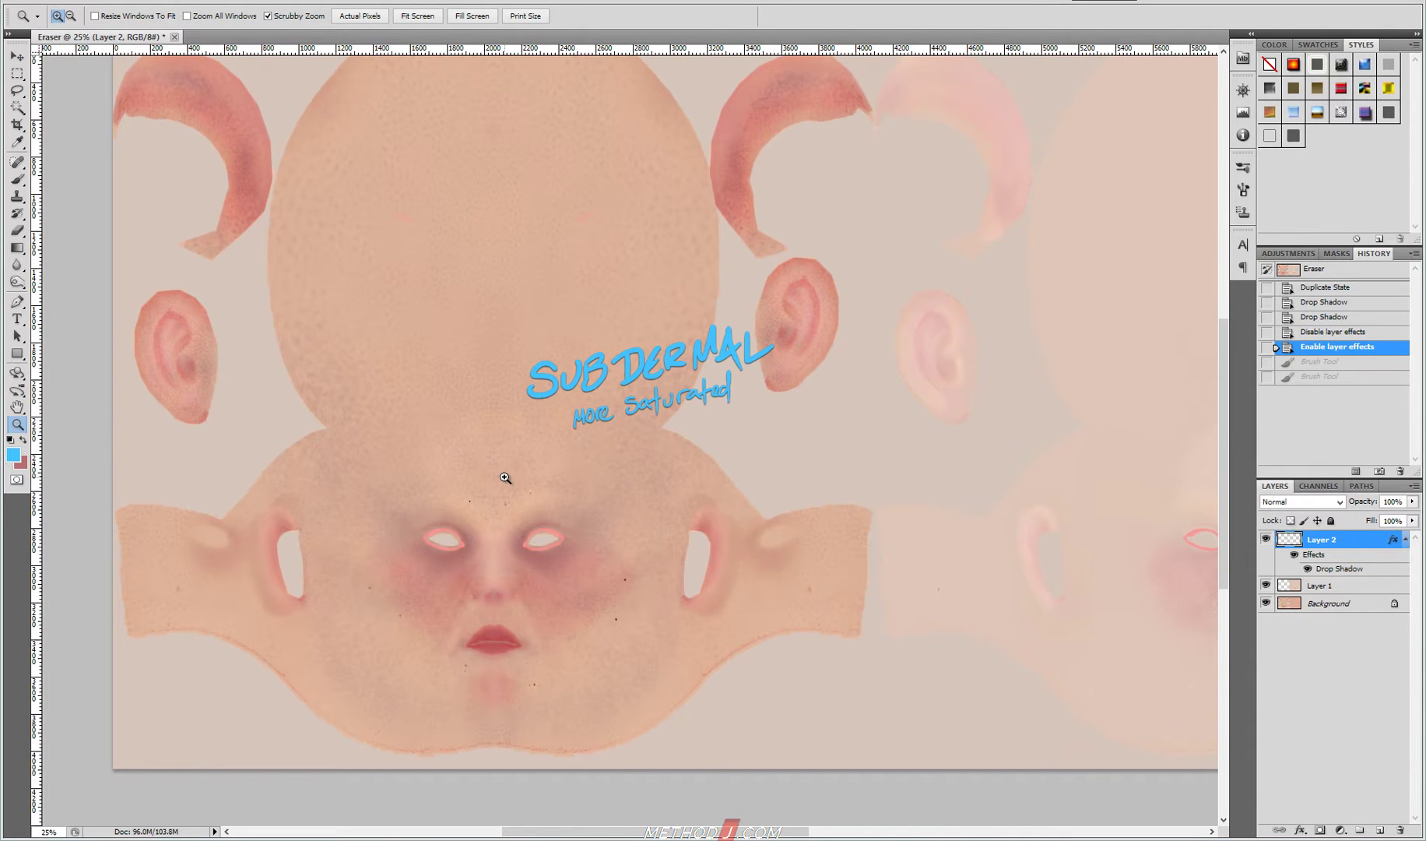
pyautogui.moveTo(511, 490); pyautogui.dragTo(571, 544)
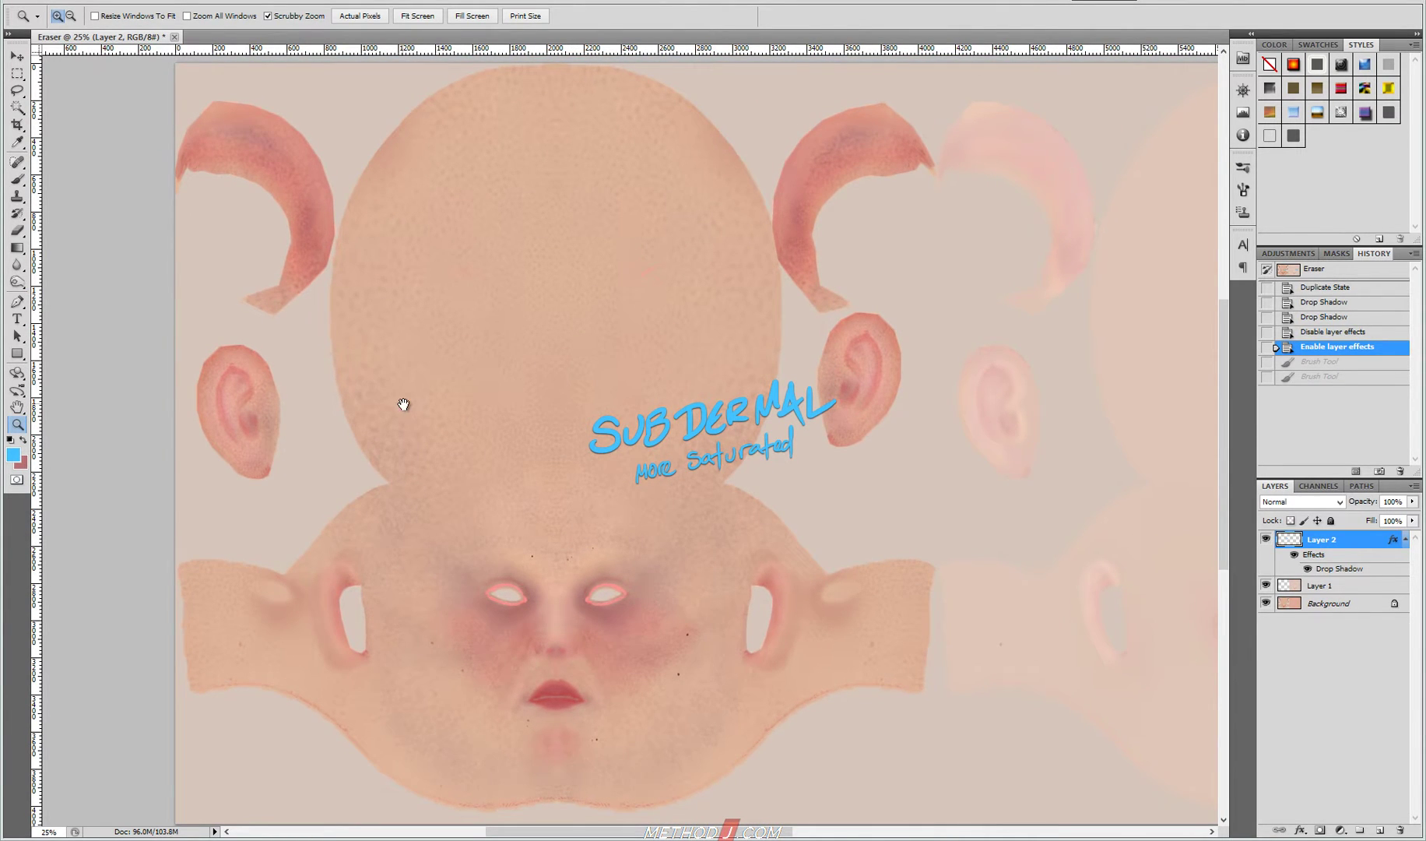
pyautogui.moveTo(1073, 484); pyautogui.dragTo(579, 458)
pyautogui.moveTo(822, 519); pyautogui.dragTo(906, 510)
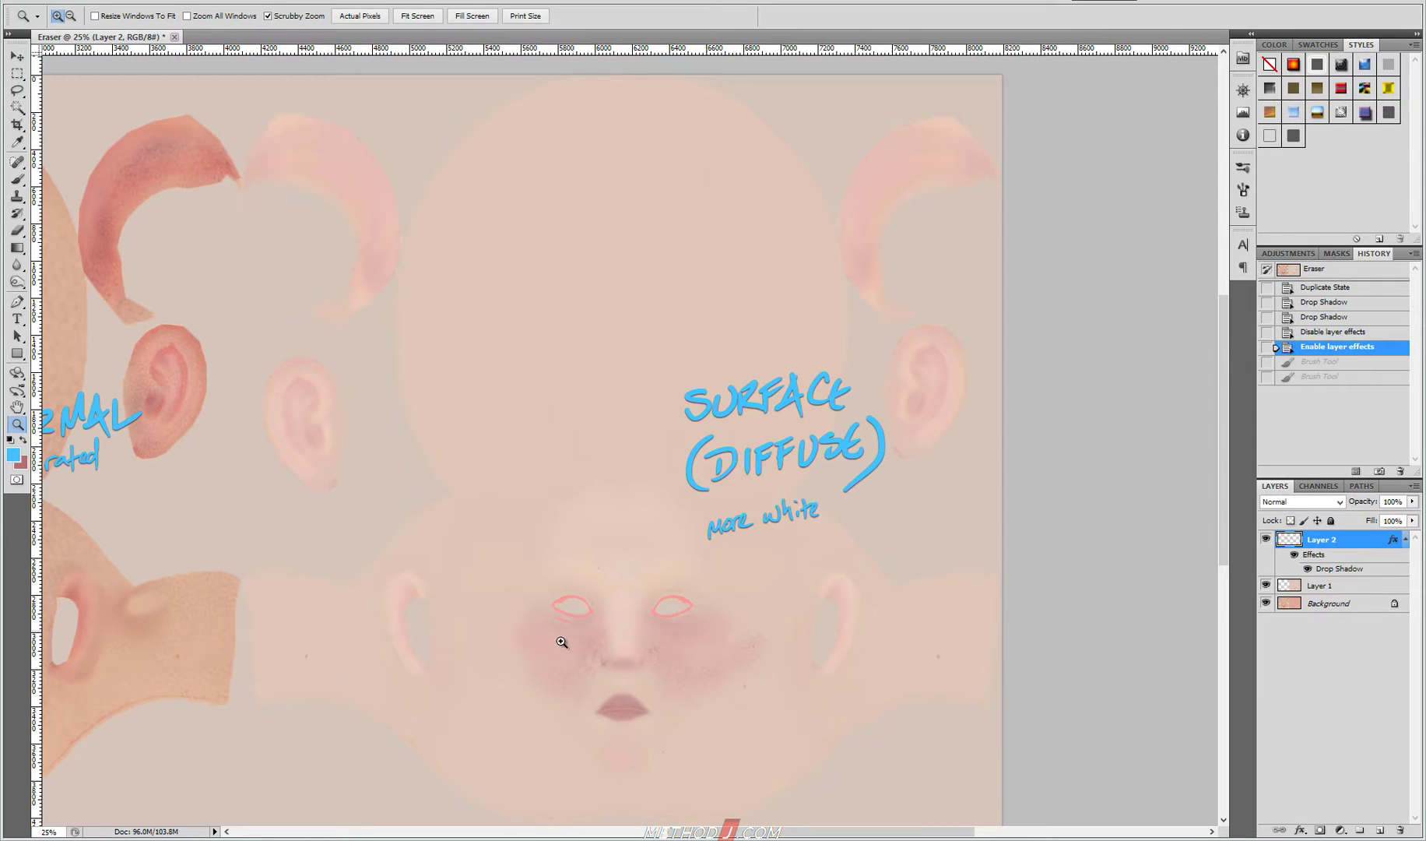
pyautogui.moveTo(475, 632); pyautogui.dragTo(818, 634)
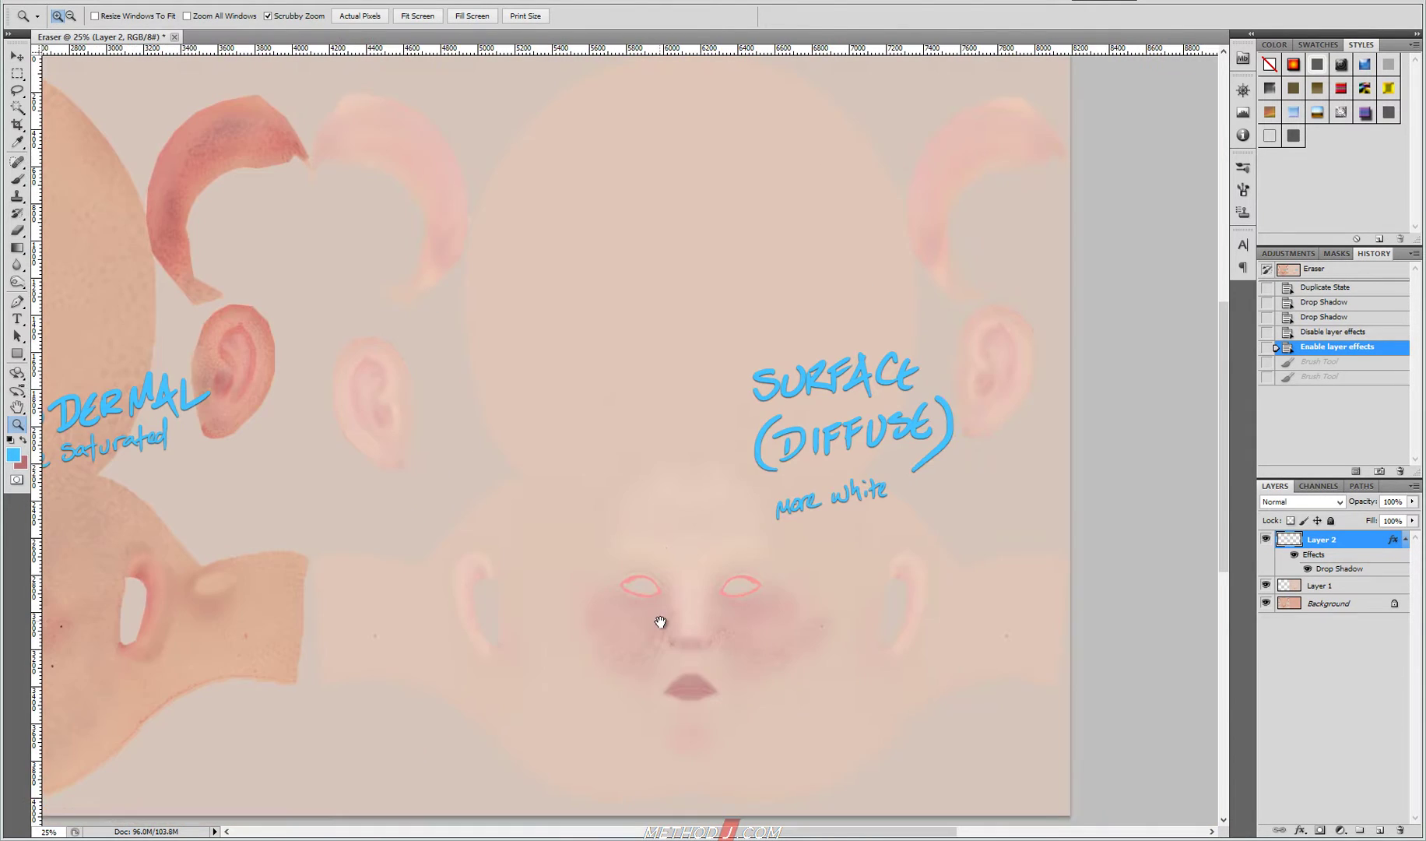
pyautogui.moveTo(941, 648); pyautogui.dragTo(661, 623)
pyautogui.click(277, 772)
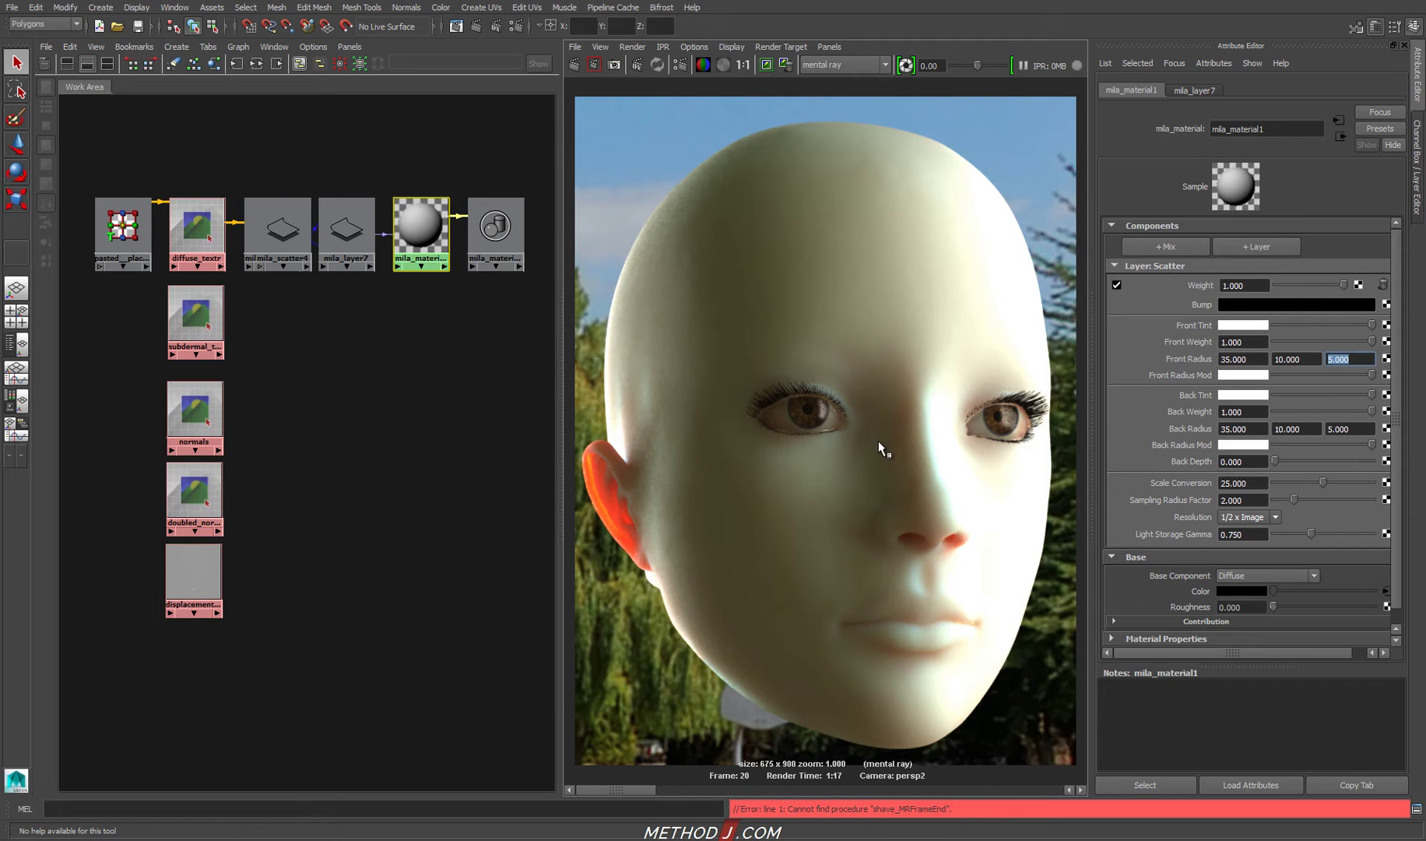
# Move mila_scatter4 beside subdermal_textr, connect that texture to its Front Tint, and render the head.
pyautogui.click(215, 312)
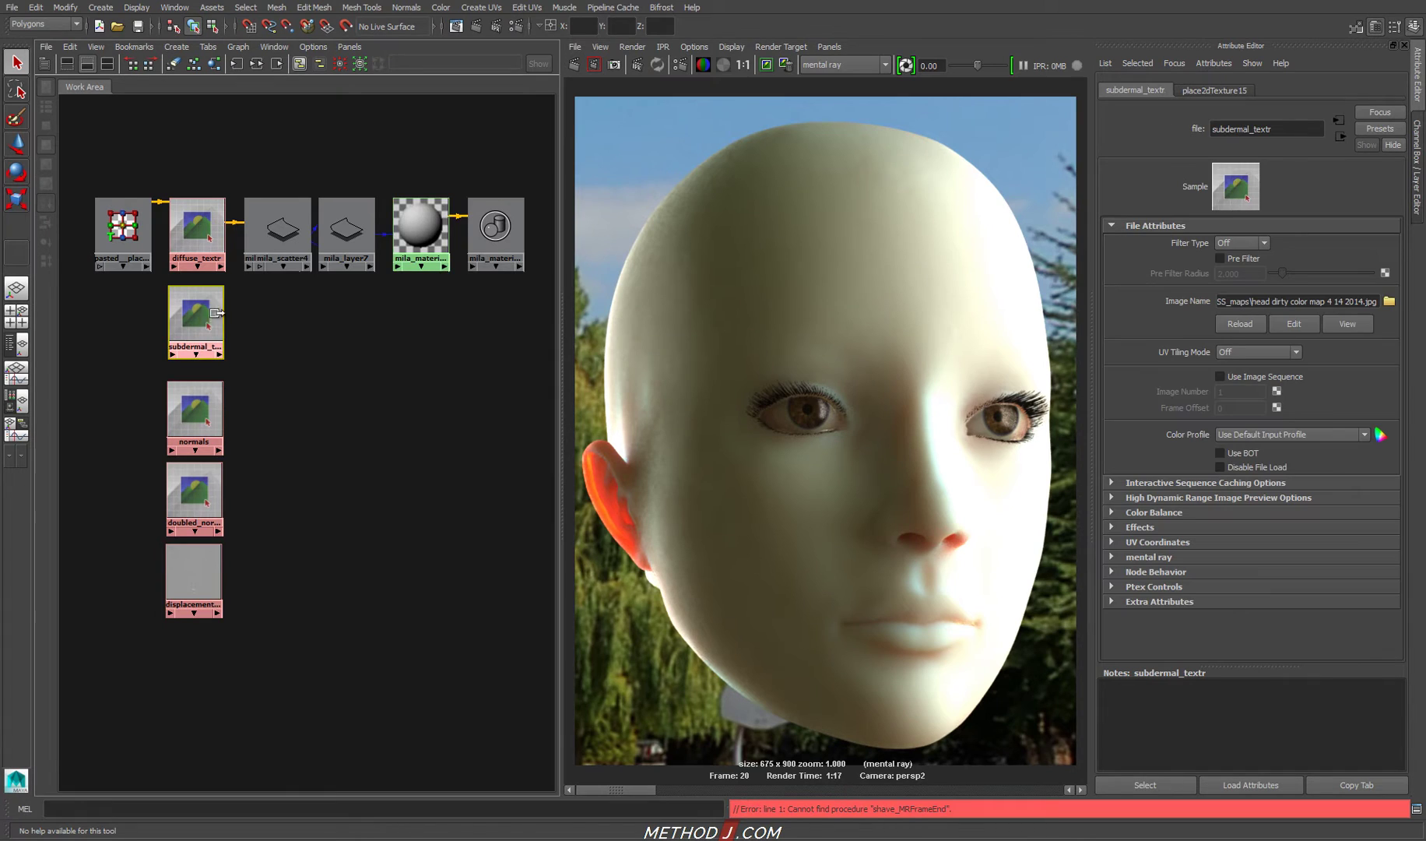
pyautogui.moveTo(278, 230); pyautogui.dragTo(282, 333)
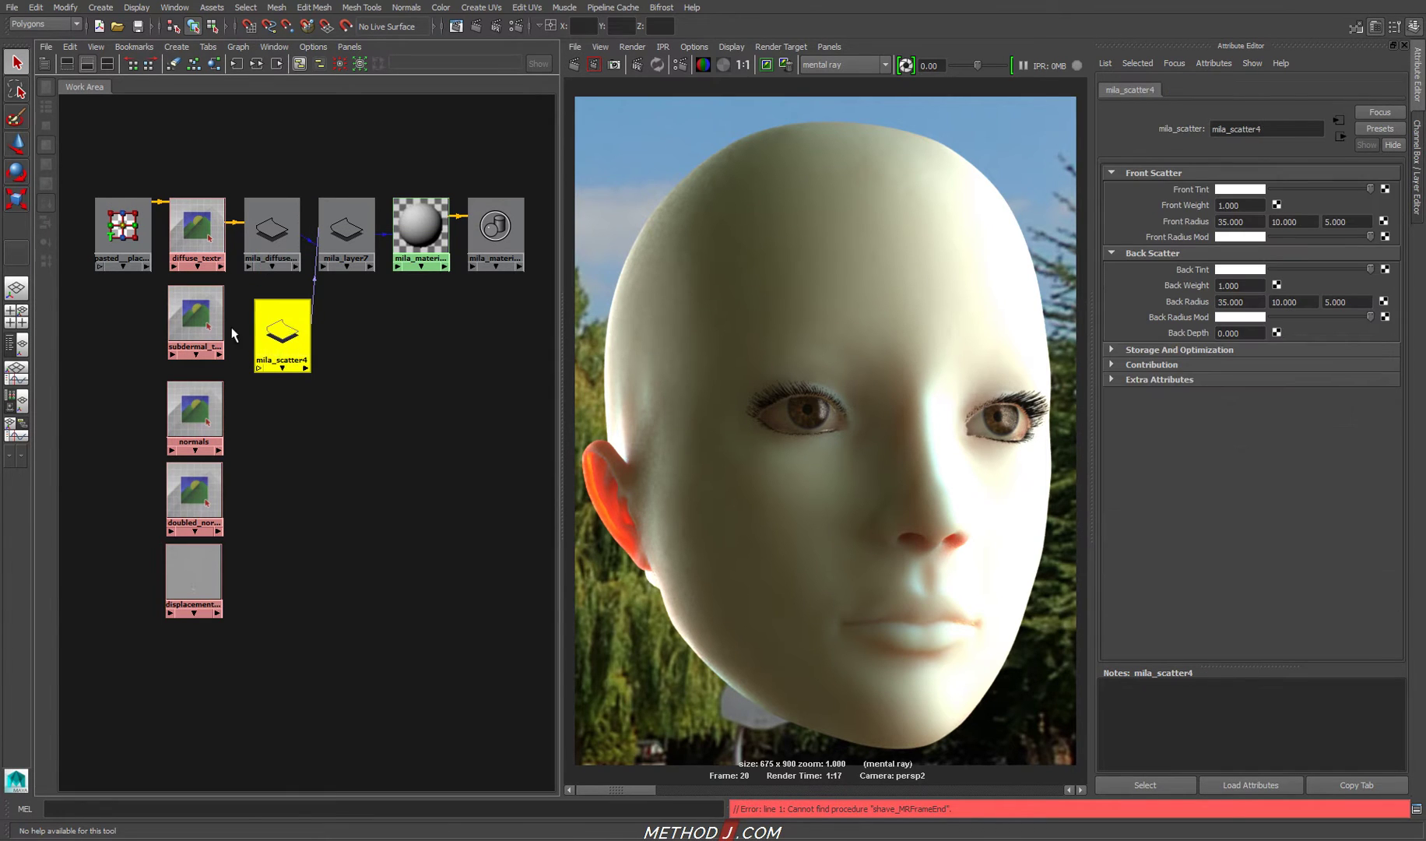
pyautogui.click(189, 328)
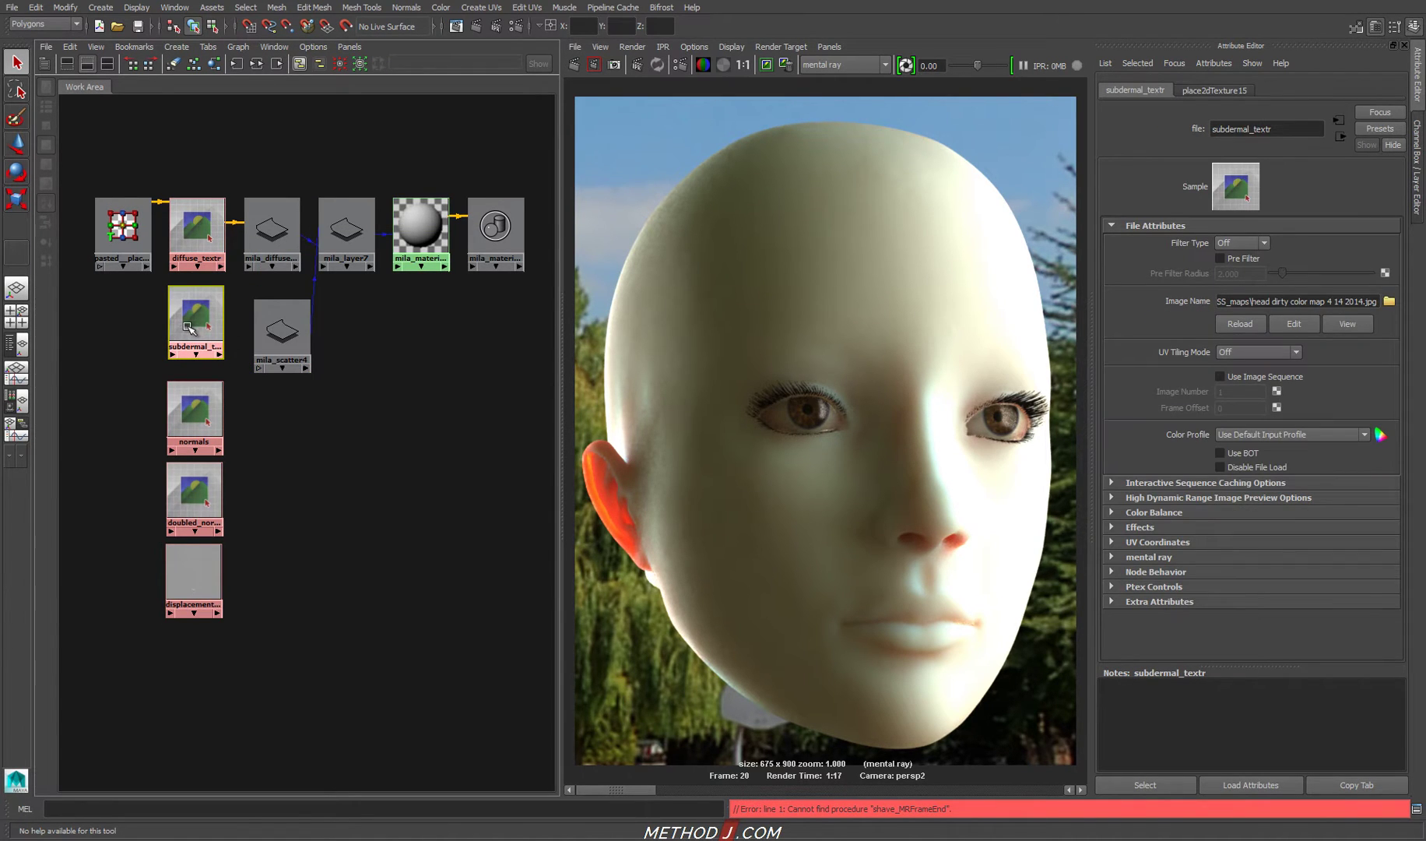
pyautogui.click(276, 333)
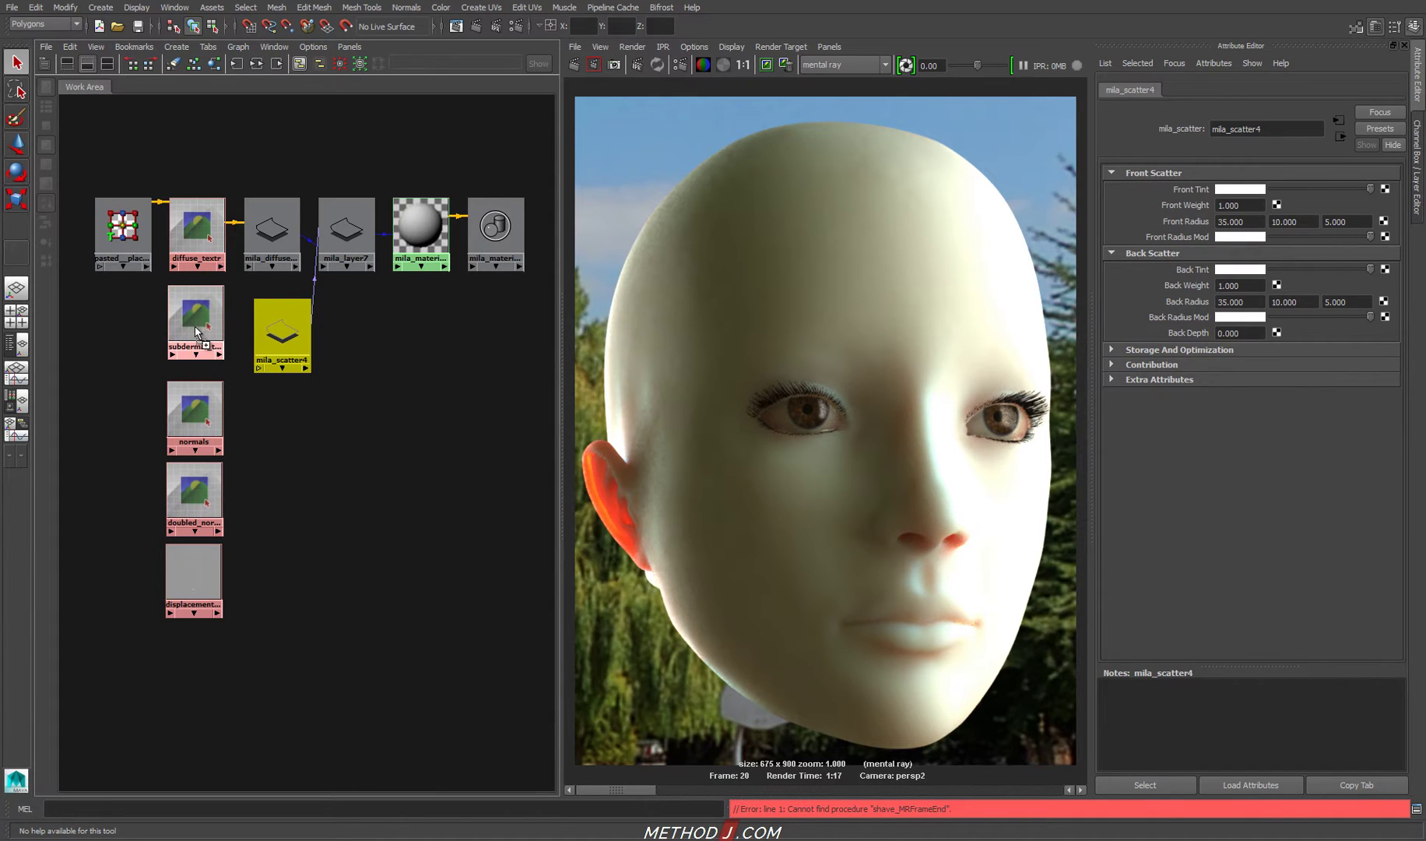
pyautogui.moveTo(1190, 195); pyautogui.dragTo(1188, 191, button='middle')
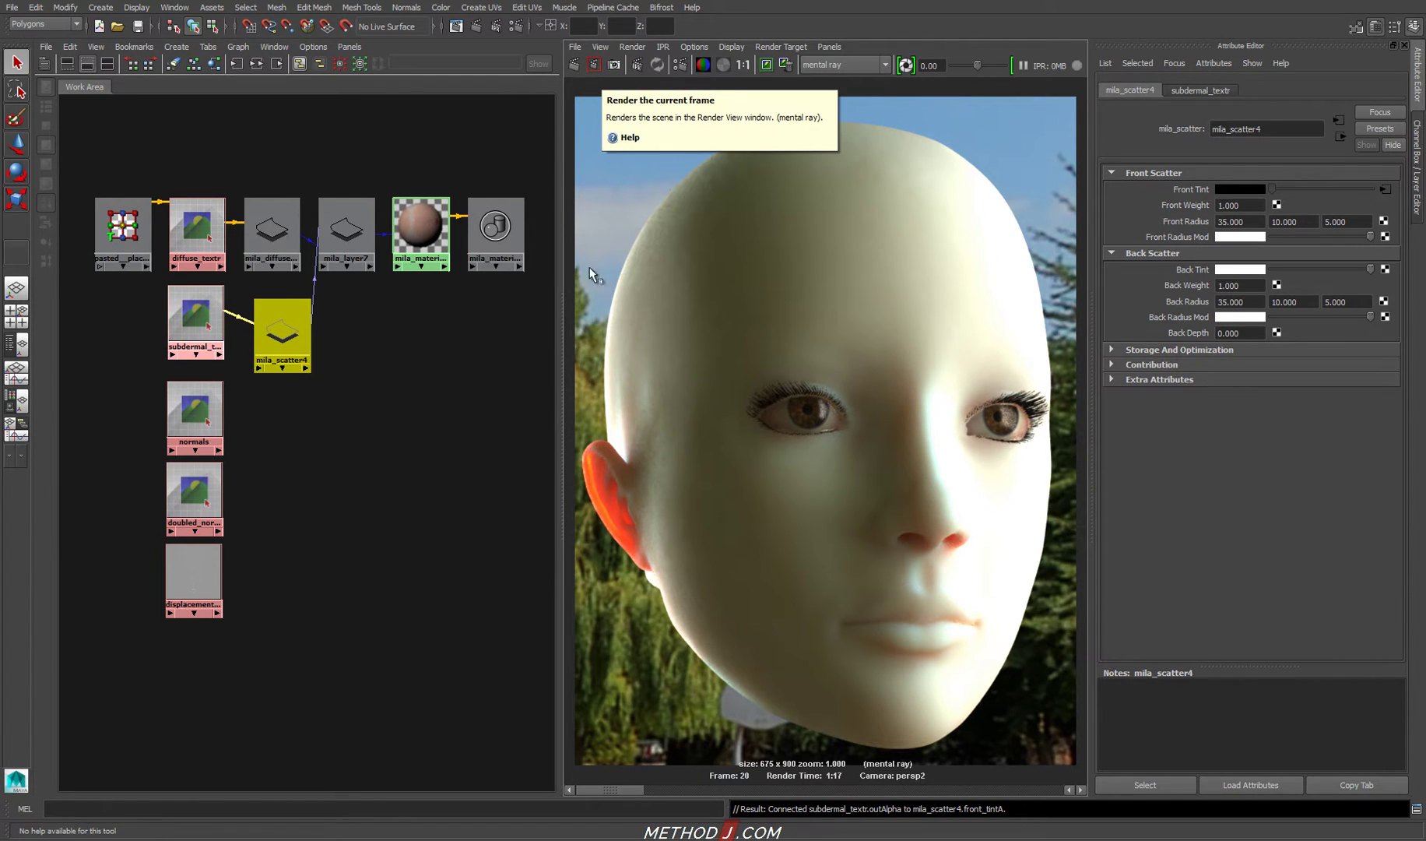
pyautogui.click(590, 66)
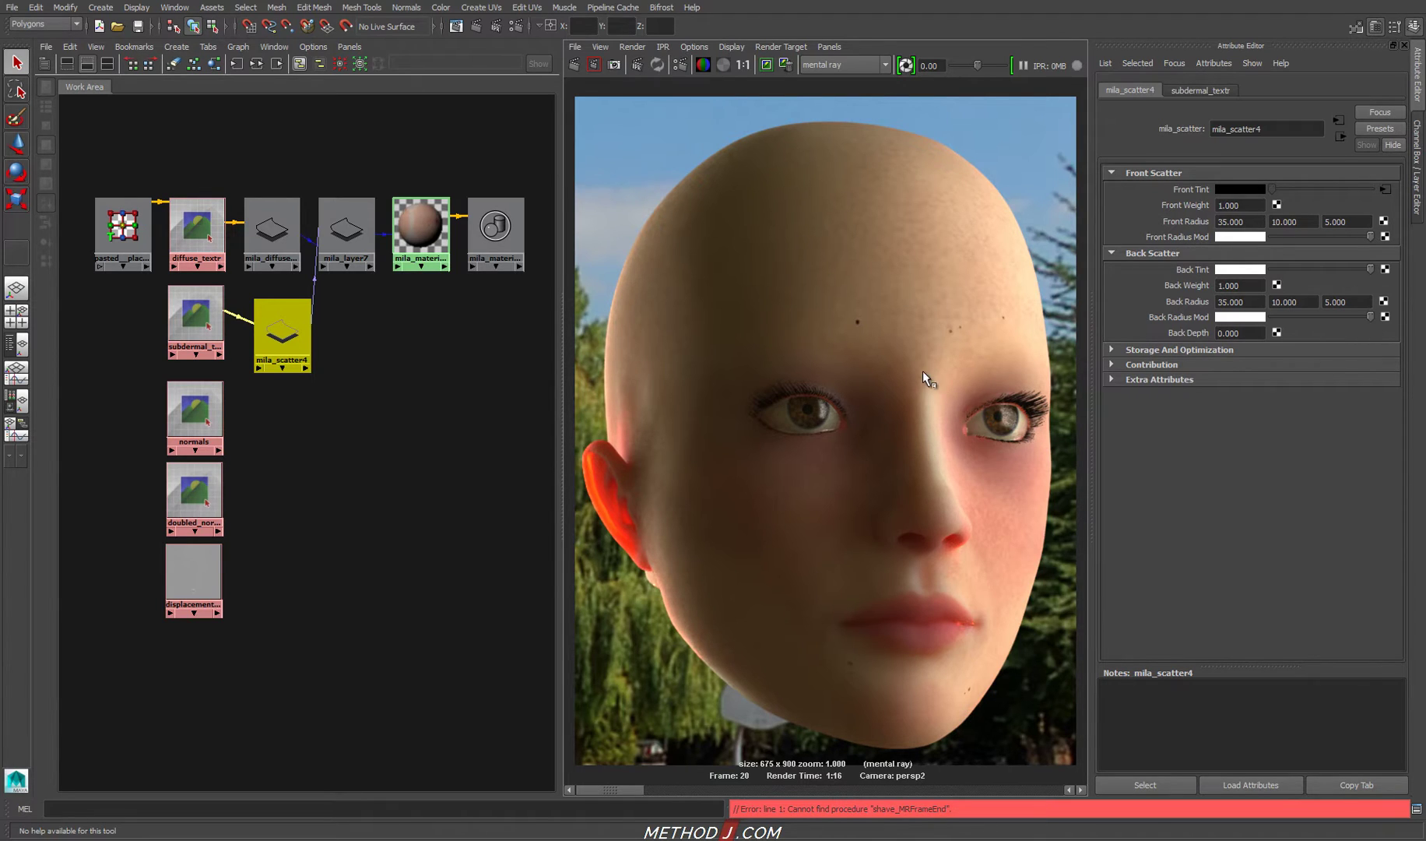
# Add a weighted Diffuse Reflection layer to mila_material1 above its Scatter layer.
pyautogui.click(421, 226)
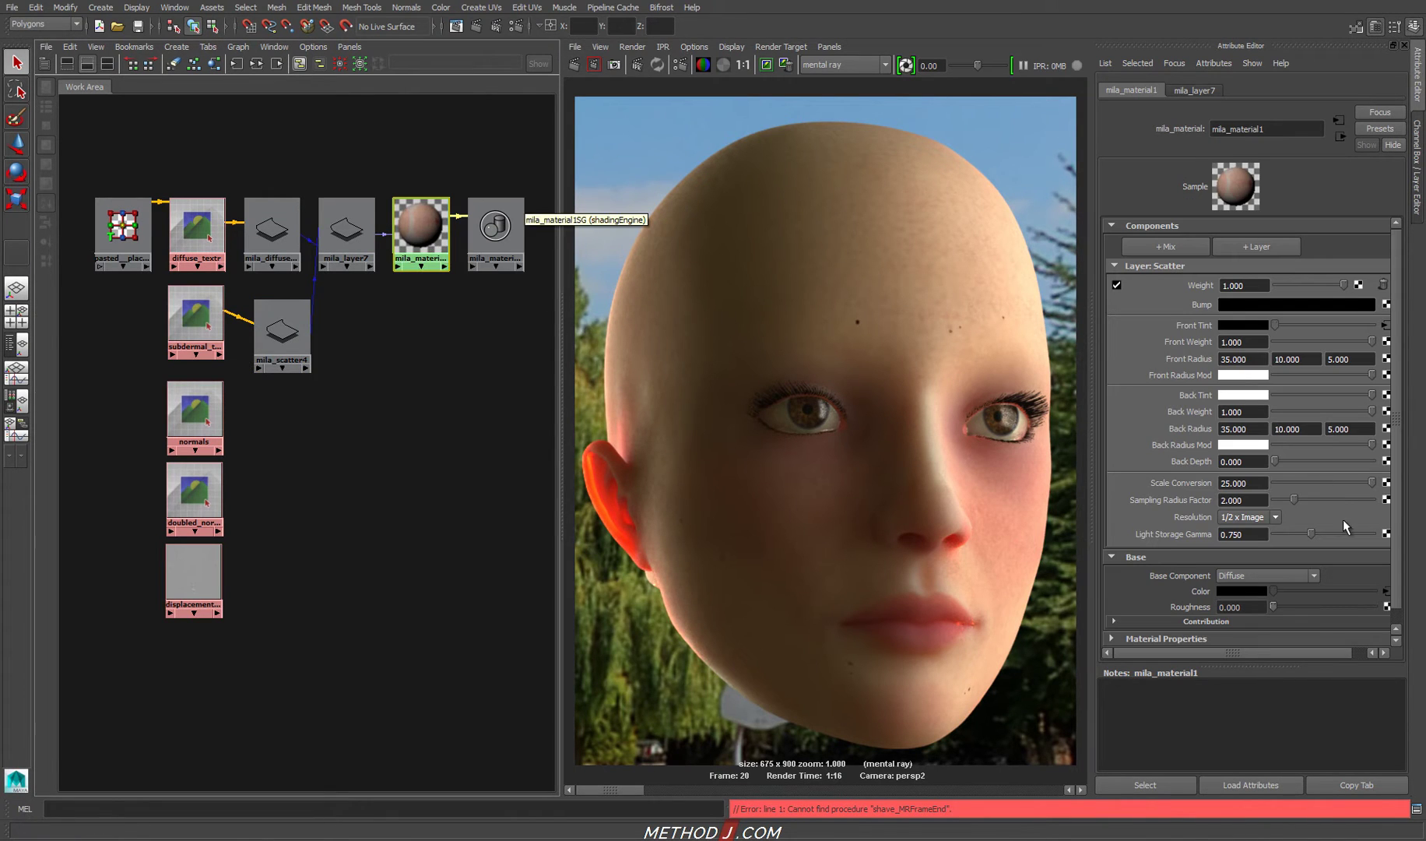
pyautogui.moveTo(1253, 483); pyautogui.dragTo(1160, 487)
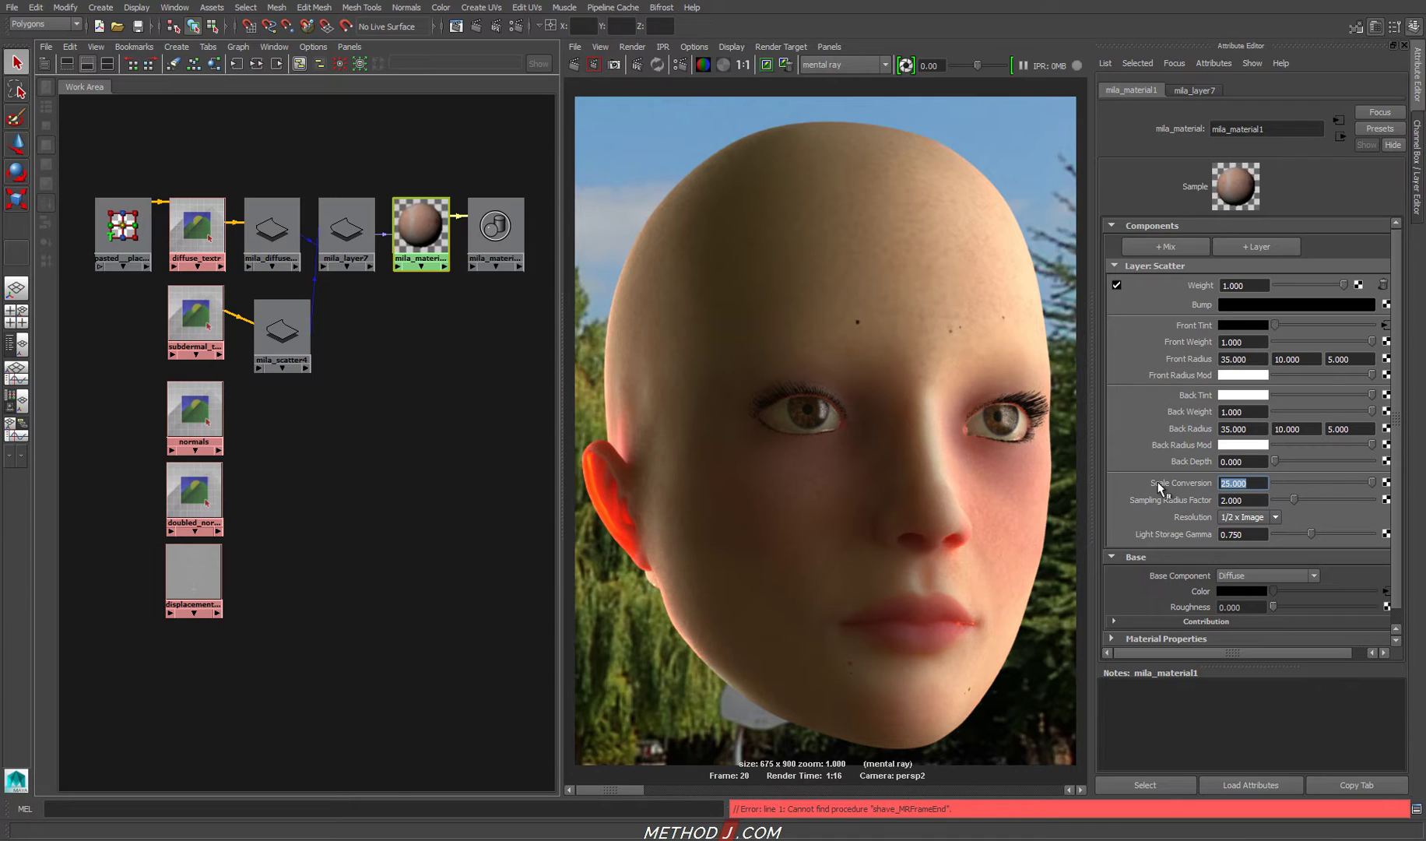
pyautogui.press('Return')
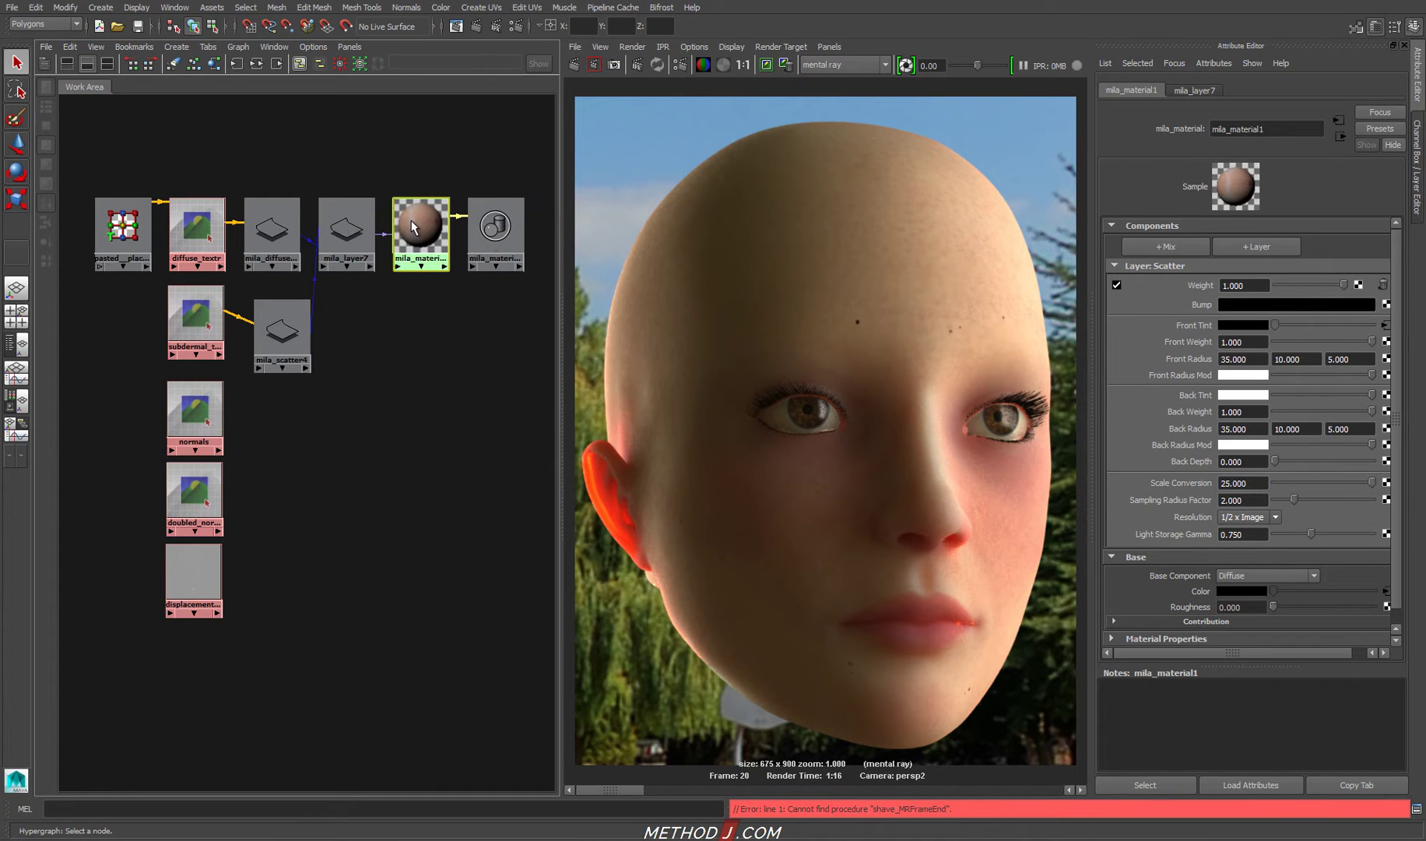
pyautogui.click(1264, 246)
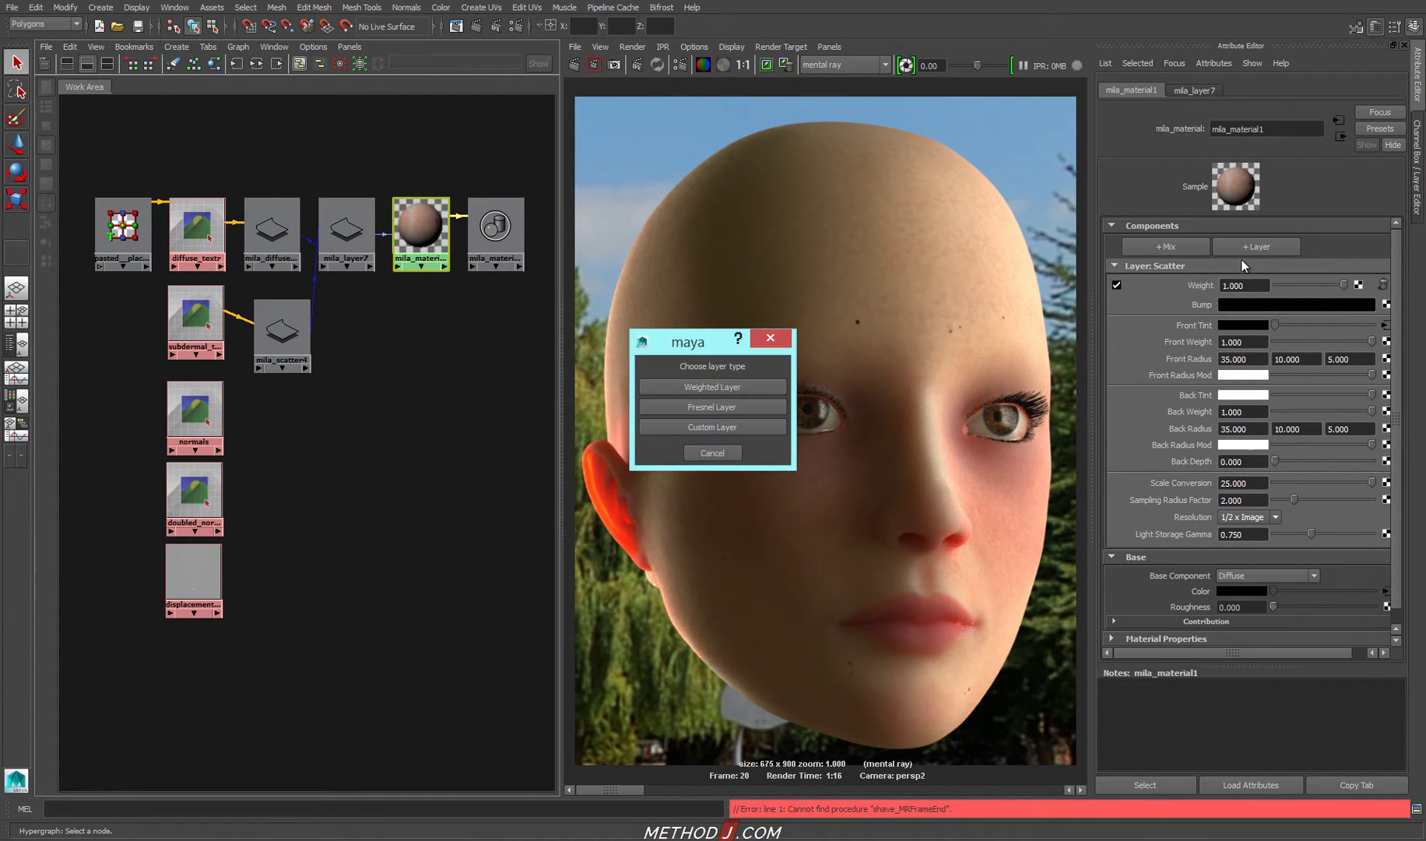
pyautogui.click(715, 387)
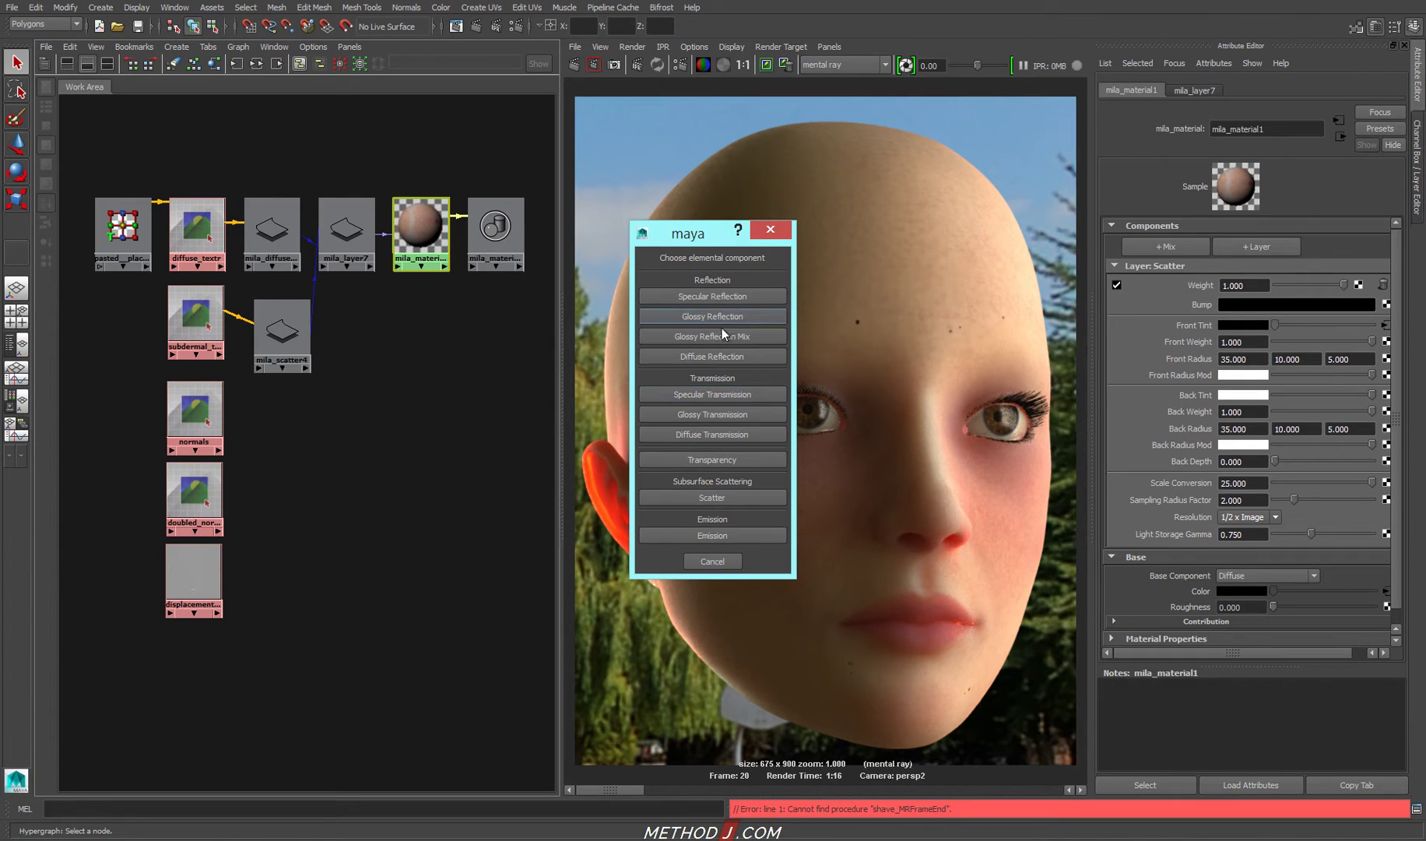
pyautogui.click(730, 357)
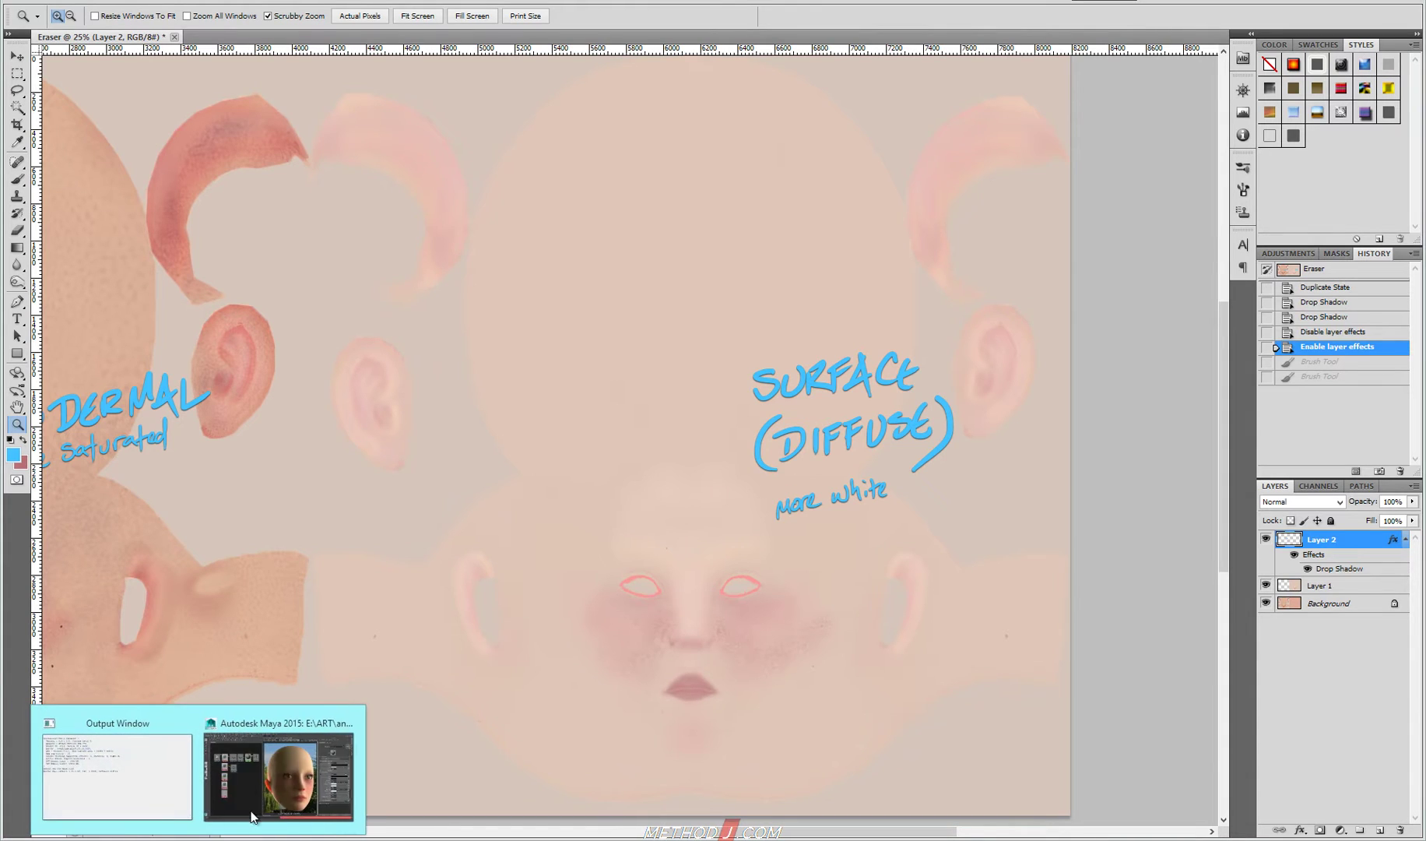
# Return to Maya, place the new diffuse reflection node above the existing one, and connect diffuse_textr to the new layer's Color.
pyautogui.click(281, 777)
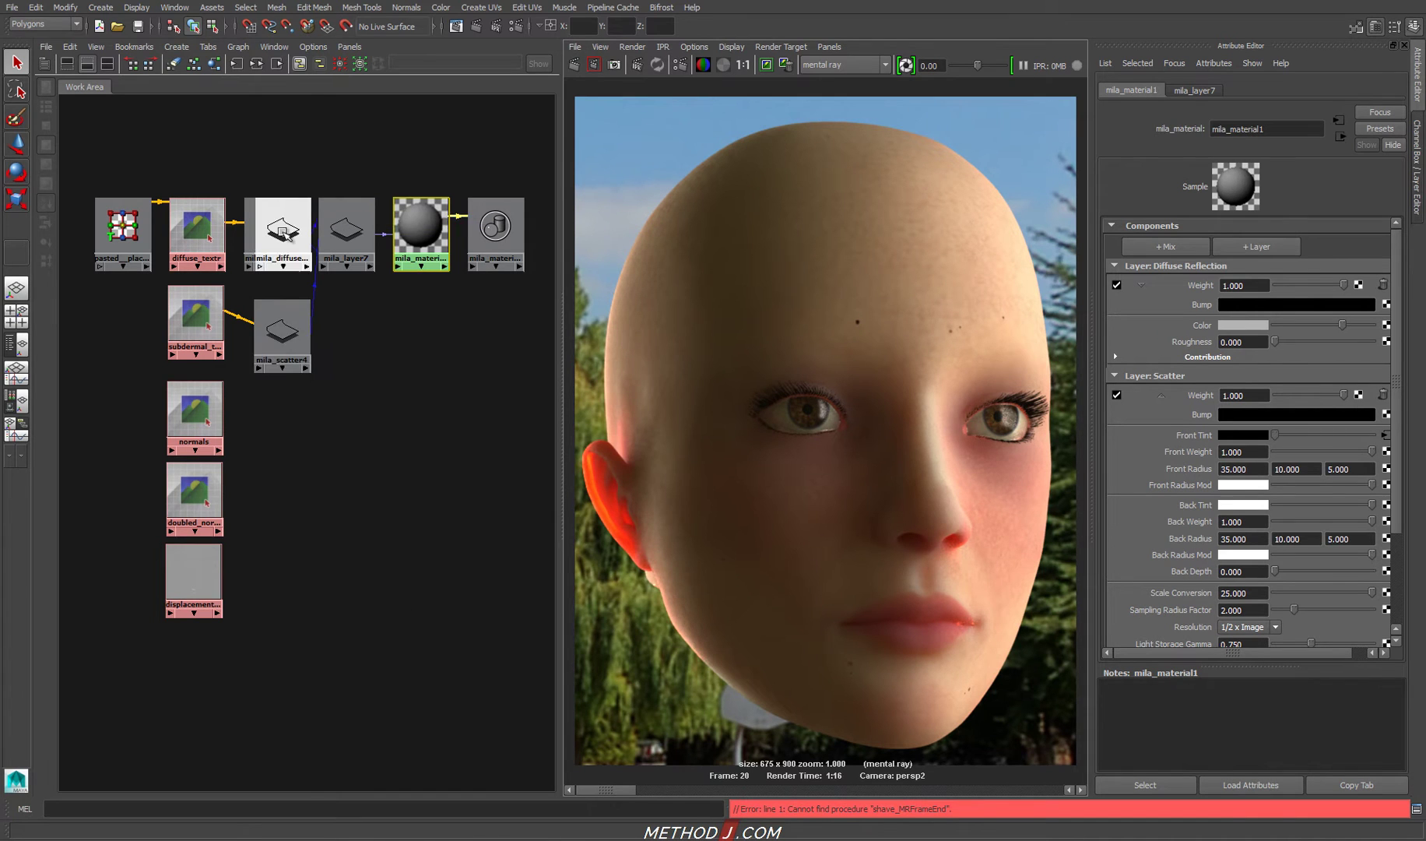
pyautogui.moveTo(282, 234); pyautogui.dragTo(271, 144)
pyautogui.click(495, 225)
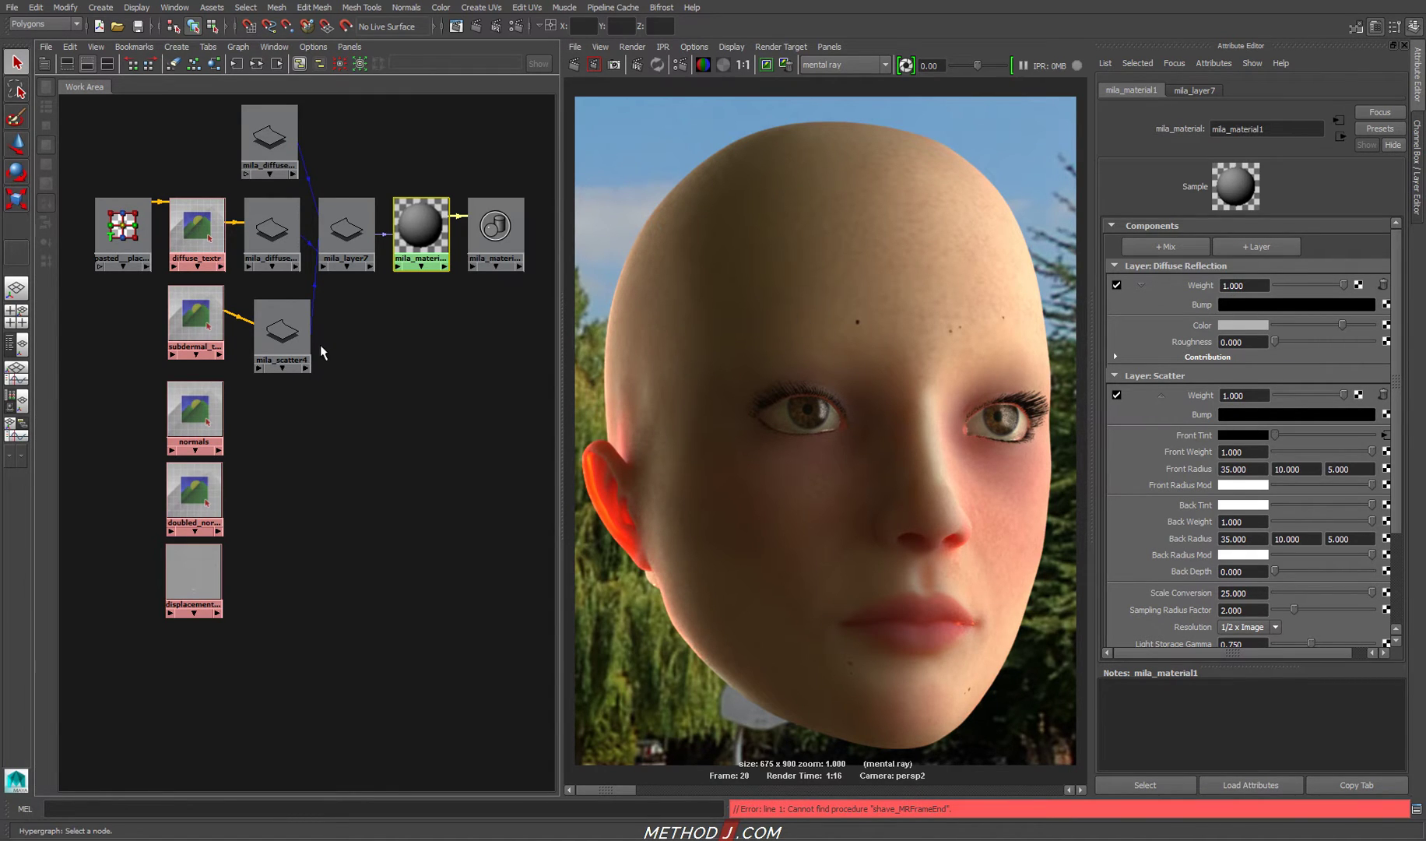
pyautogui.moveTo(195, 235); pyautogui.dragTo(1204, 322, button='middle')
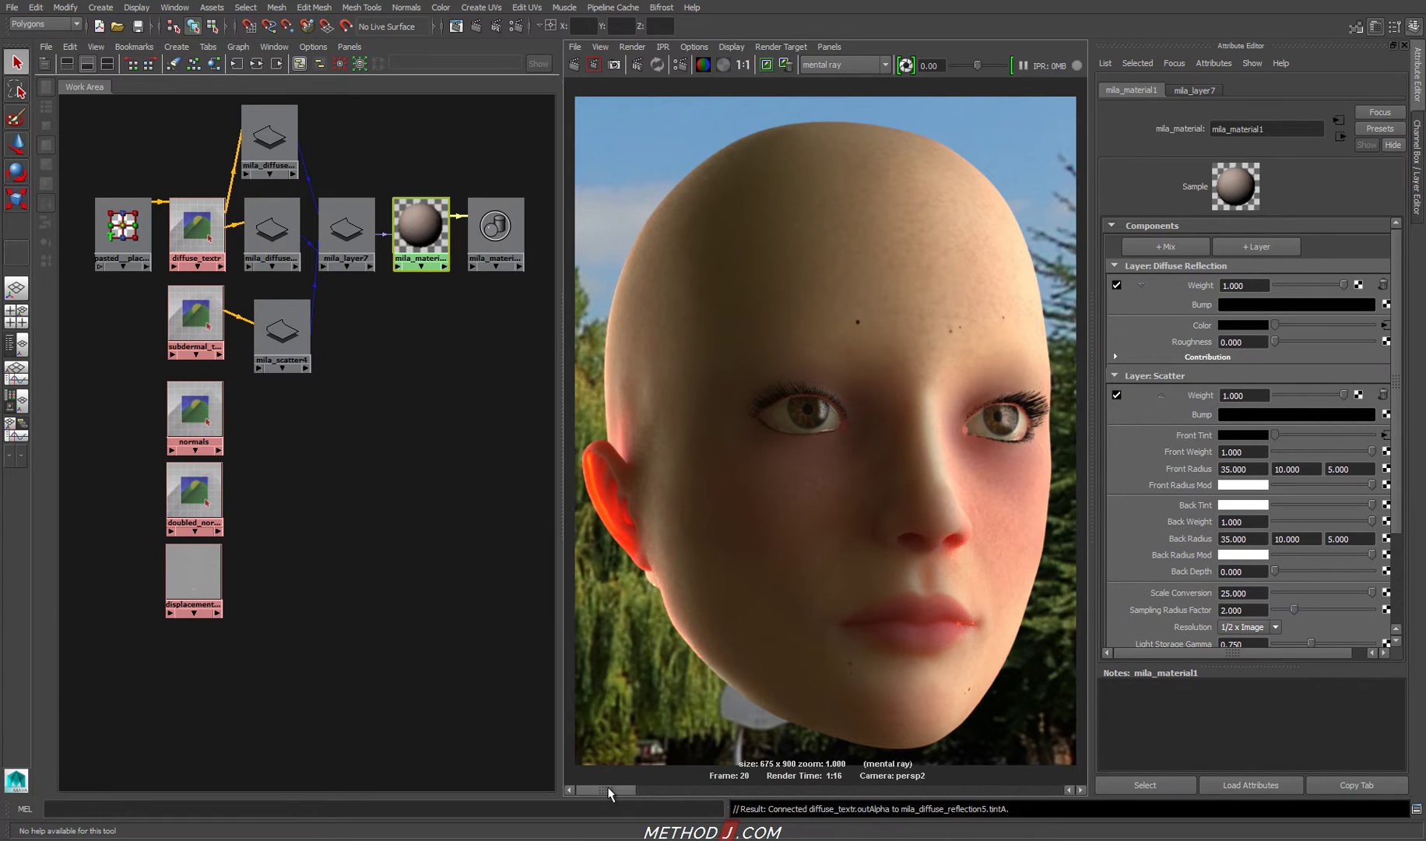
# Set the Diffuse Reflection layer's Weight to 0.5 and re-render the head.
pyautogui.moveTo(610, 792); pyautogui.dragTo(1212, 779)
pyautogui.click(1241, 285)
pyautogui.write('0.5')
pyautogui.press('Return')
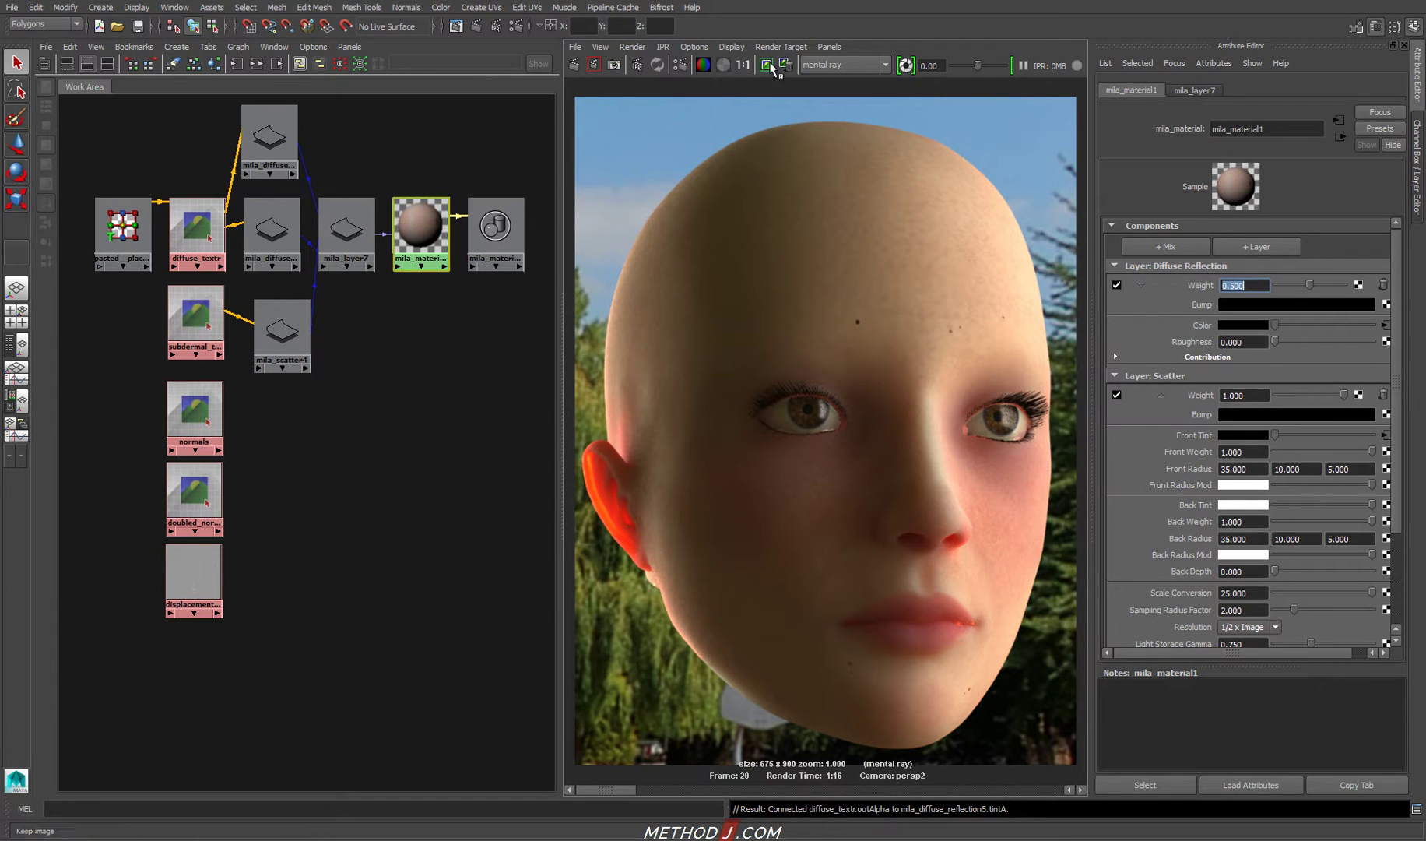
pyautogui.click(575, 65)
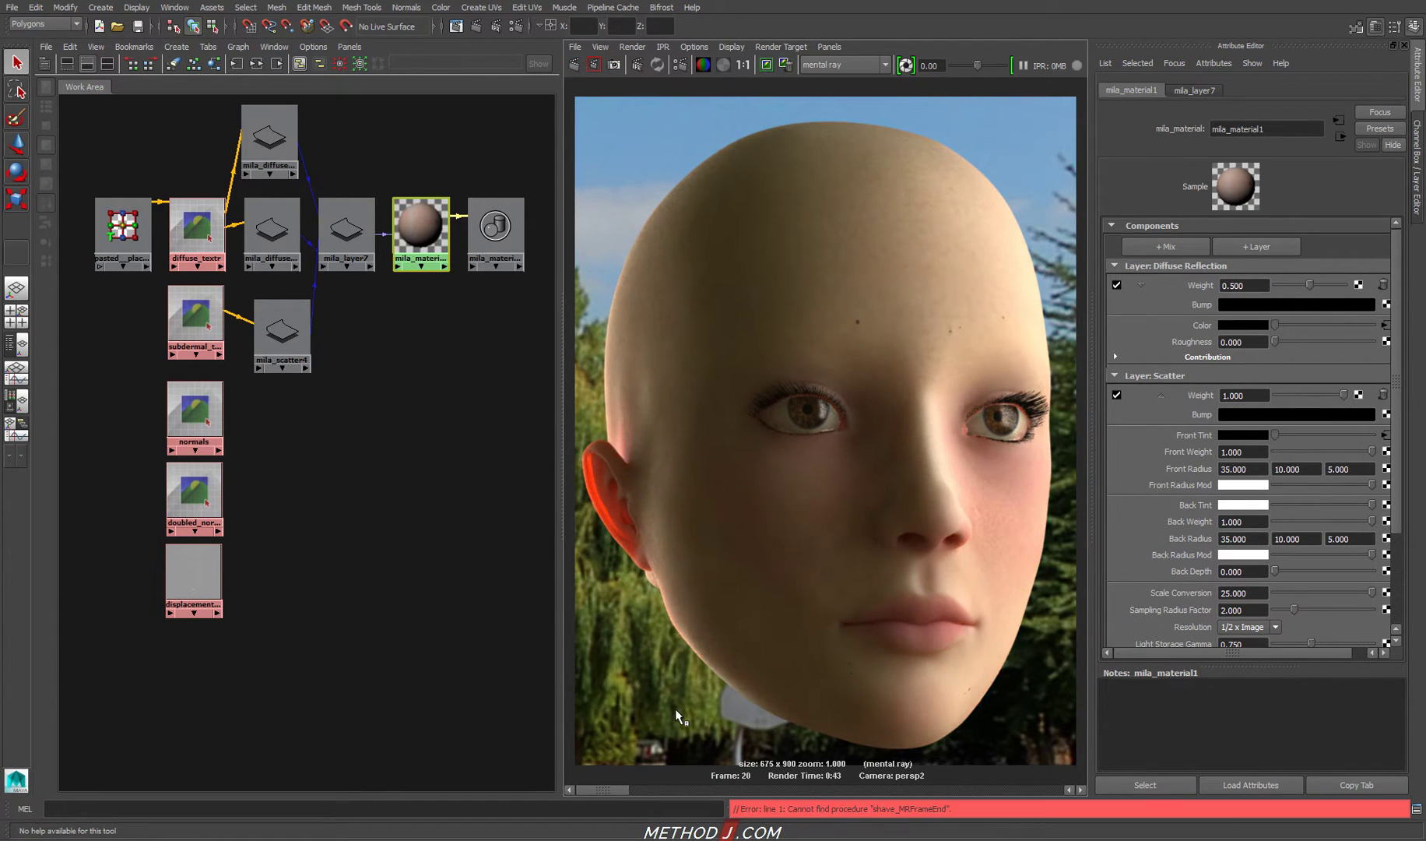
# Compare the render with the added diffuse layer against the previously stored image.
pyautogui.moveTo(610, 788); pyautogui.dragTo(663, 794)
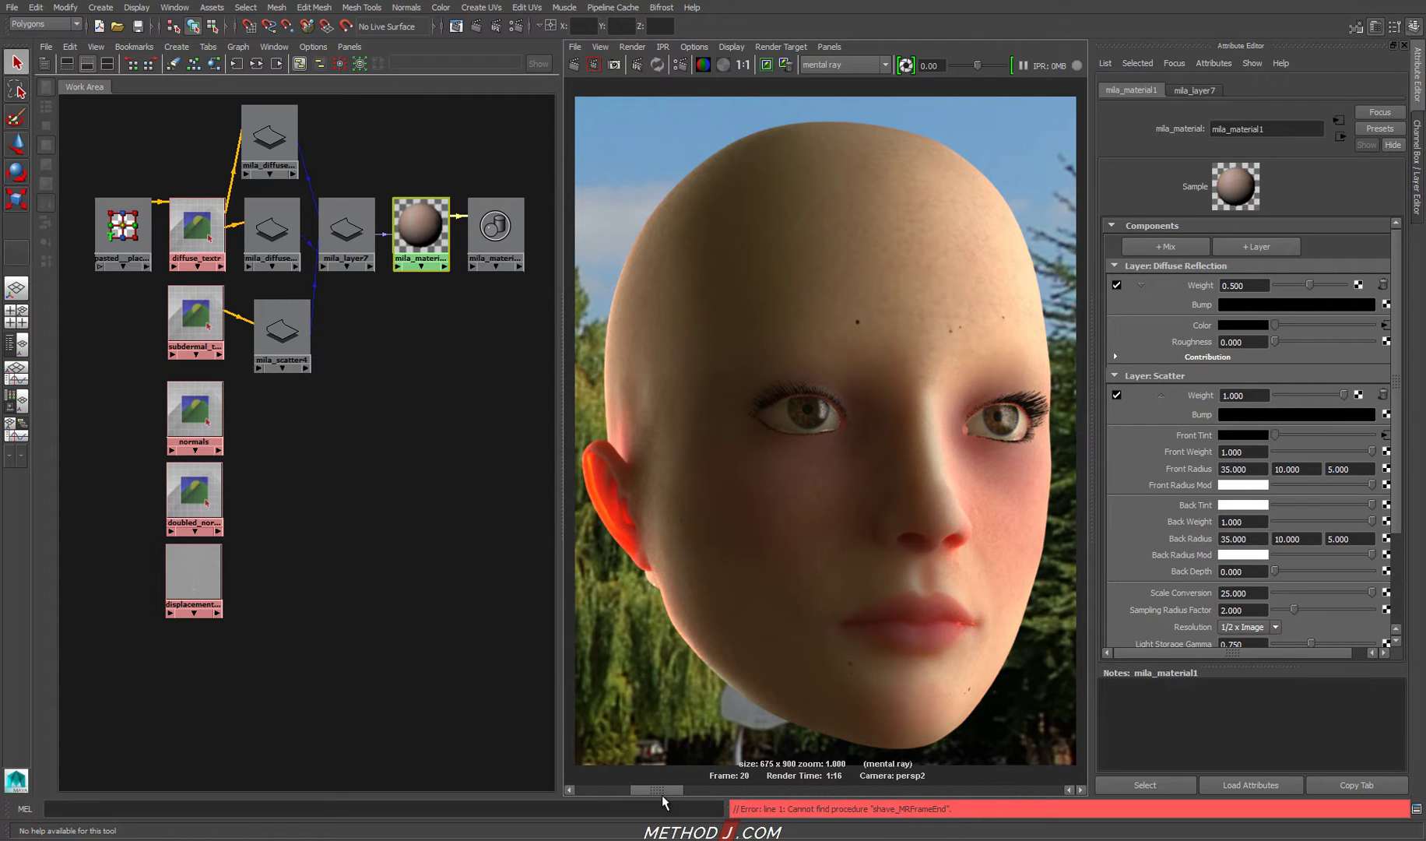
pyautogui.moveTo(664, 794); pyautogui.dragTo(605, 796)
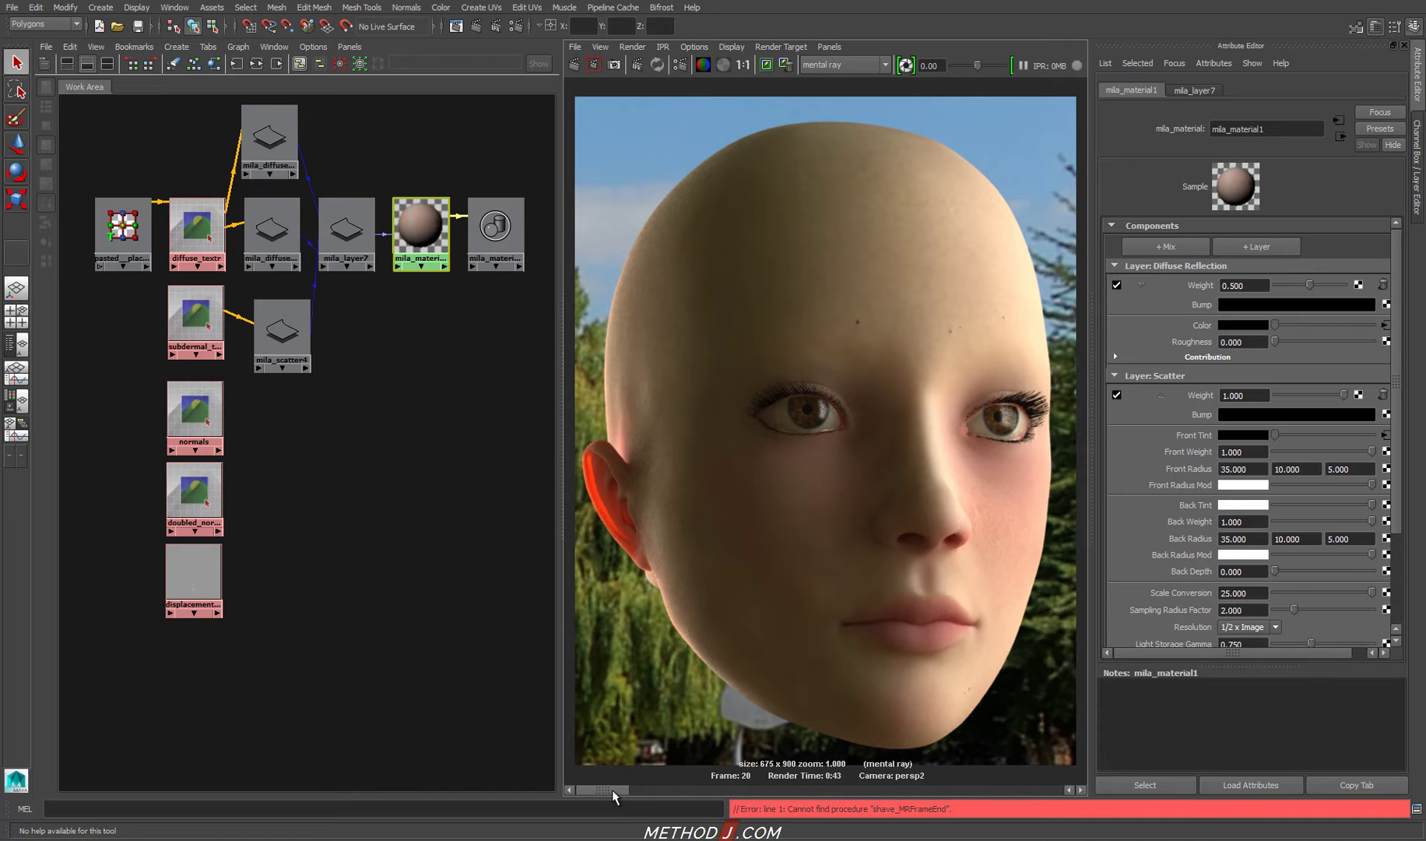
pyautogui.moveTo(612, 789); pyautogui.dragTo(1036, 788)
# Create a Bump 2d utility node and place it beside the normals texture.
pyautogui.click(44, 63)
pyautogui.click(89, 186)
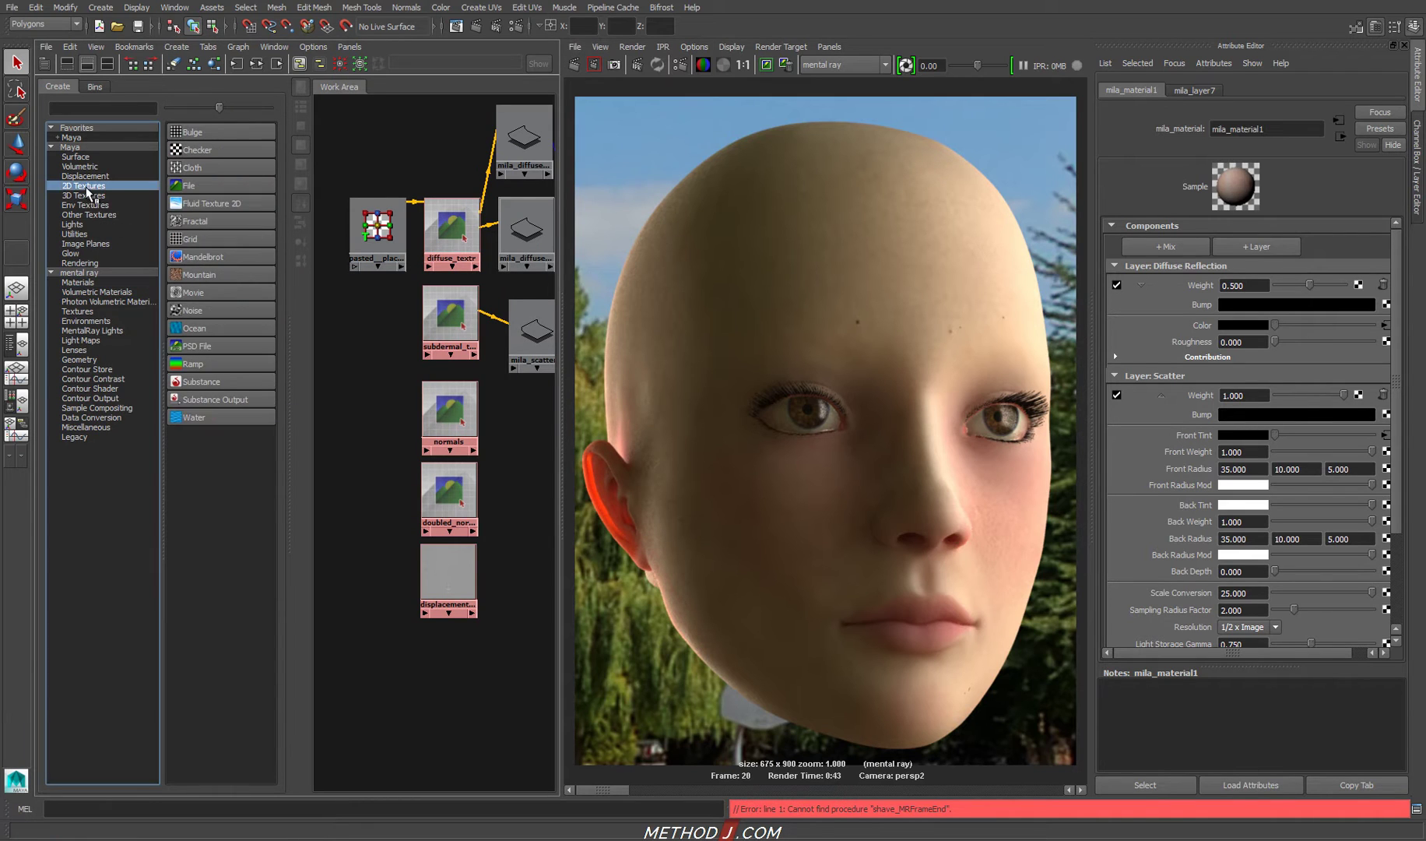
pyautogui.click(77, 234)
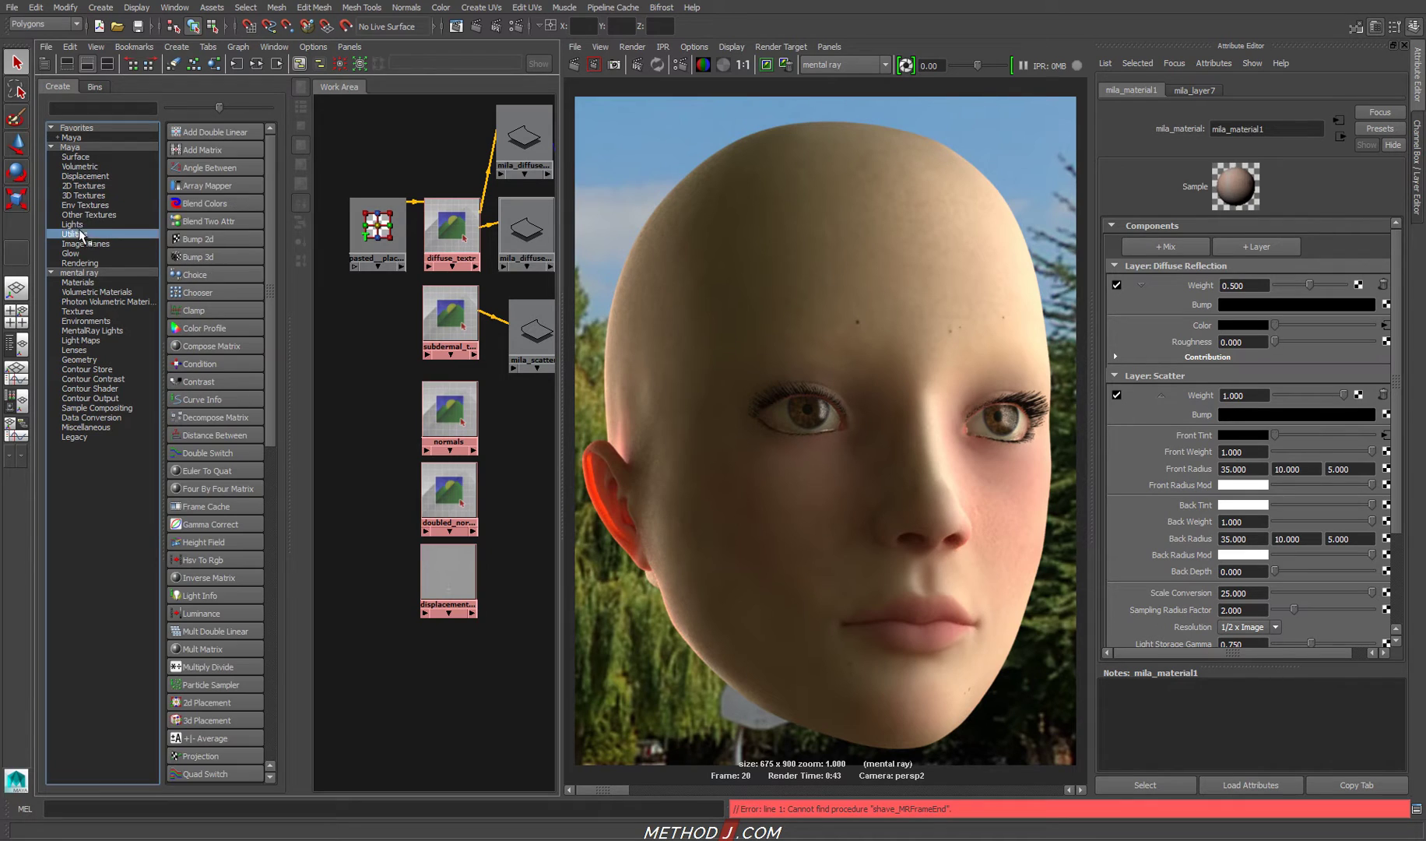
pyautogui.click(196, 241)
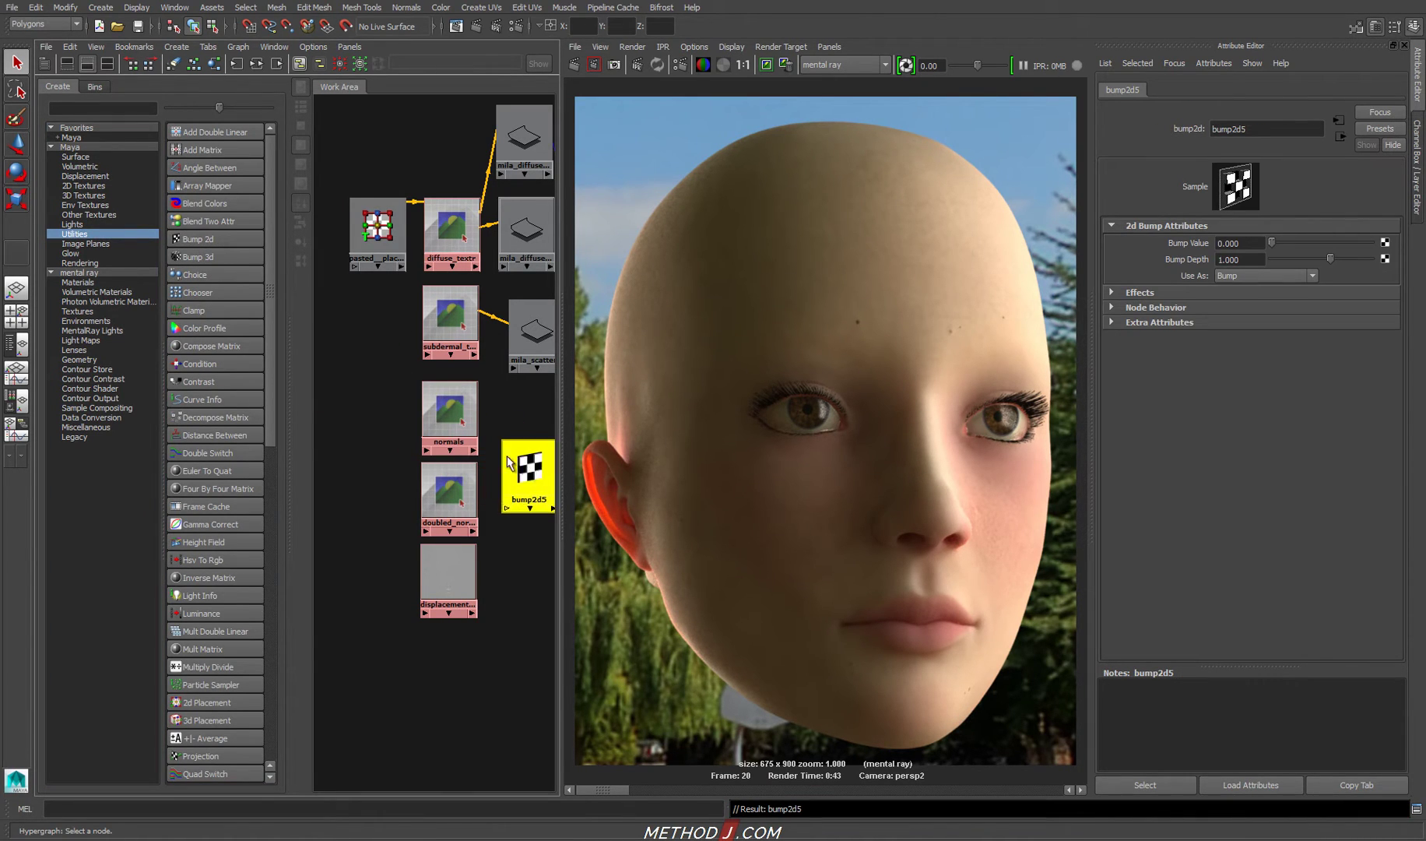
pyautogui.click(47, 62)
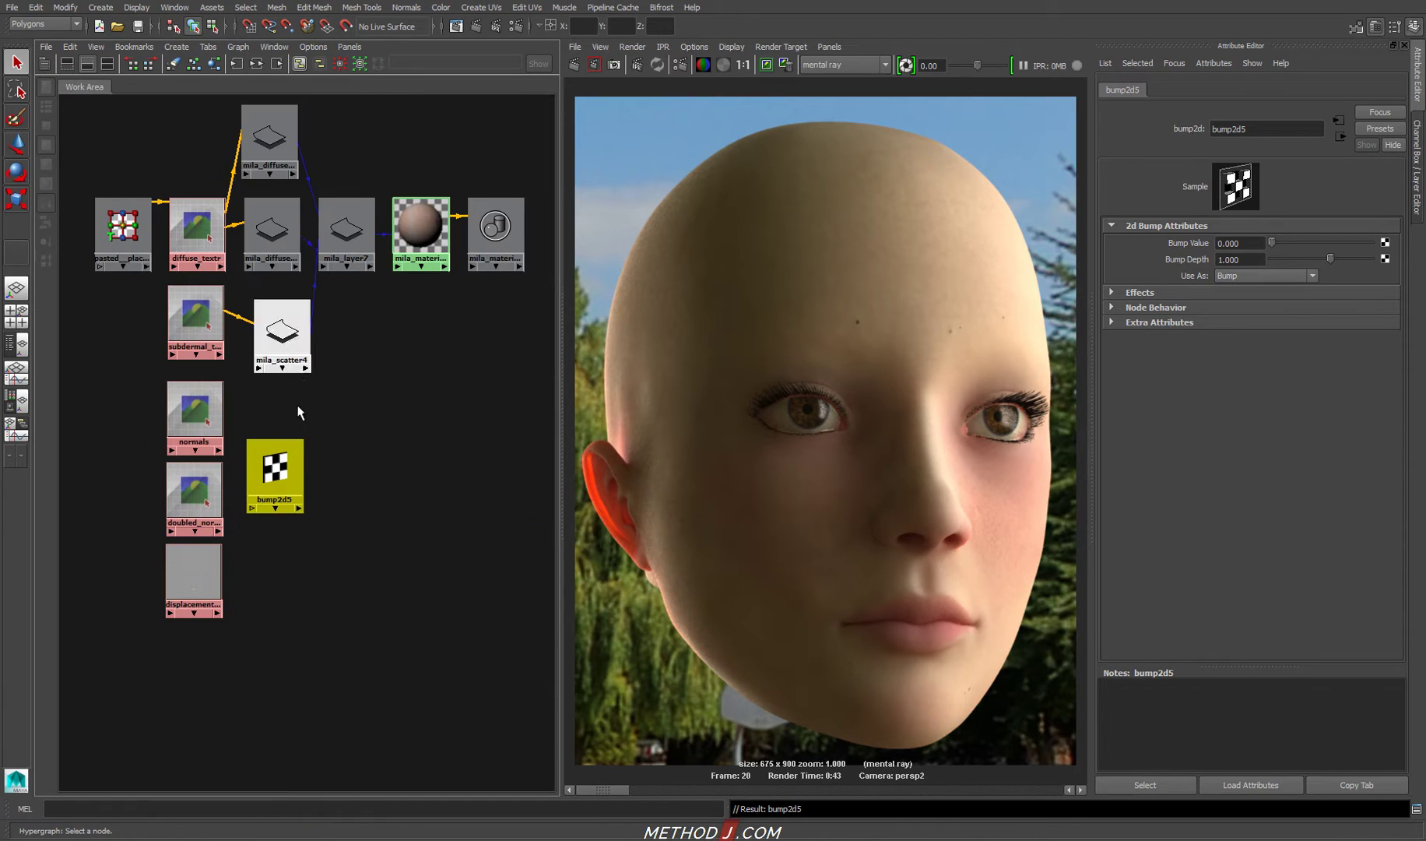
pyautogui.moveTo(294, 461); pyautogui.dragTo(299, 407)
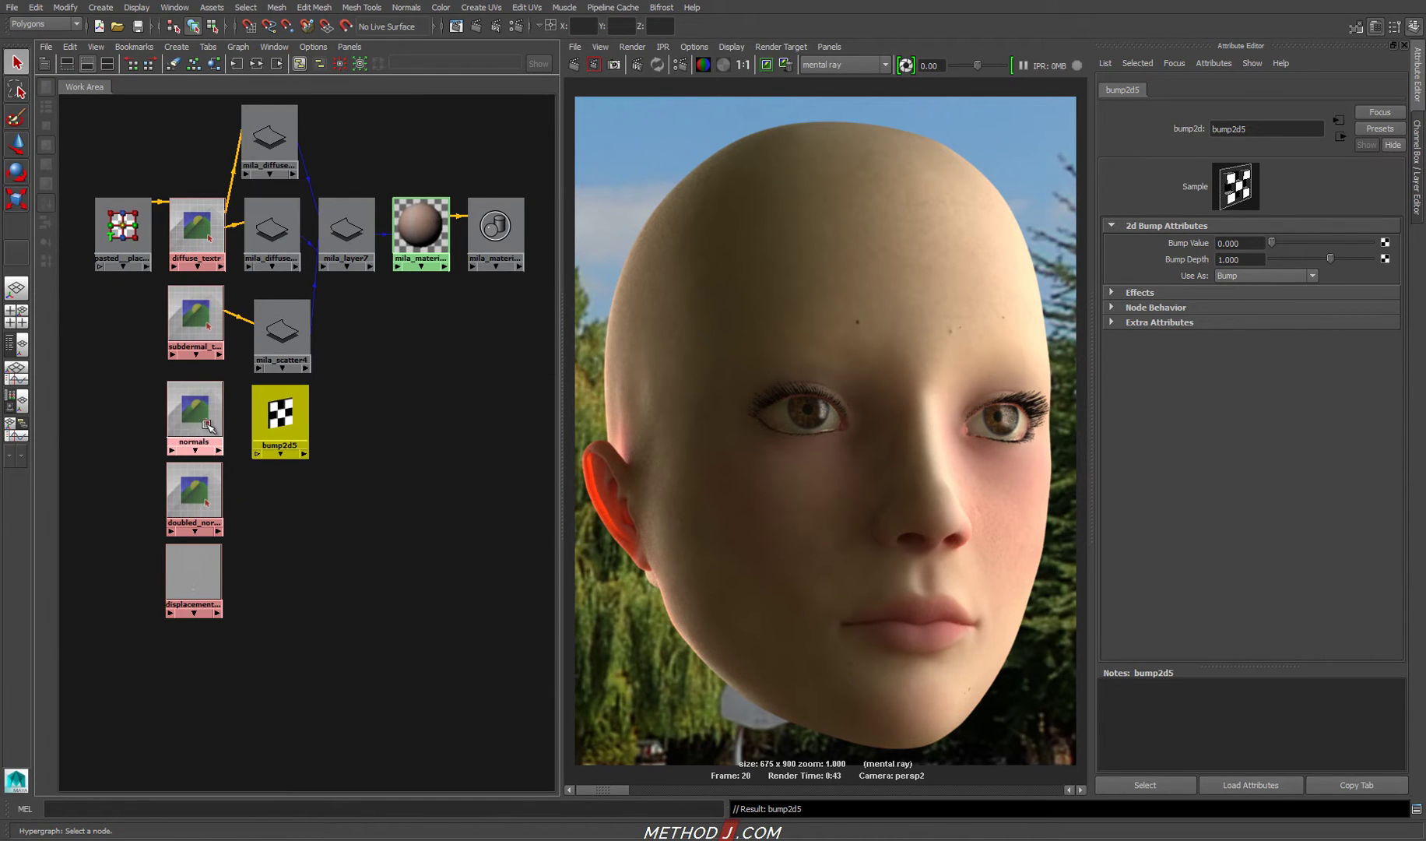
# Connect the normals texture to bump2d5's default input and set its Use As option to Tangent Space Normals.
pyautogui.moveTo(209, 426); pyautogui.dragTo(277, 414, button='middle')
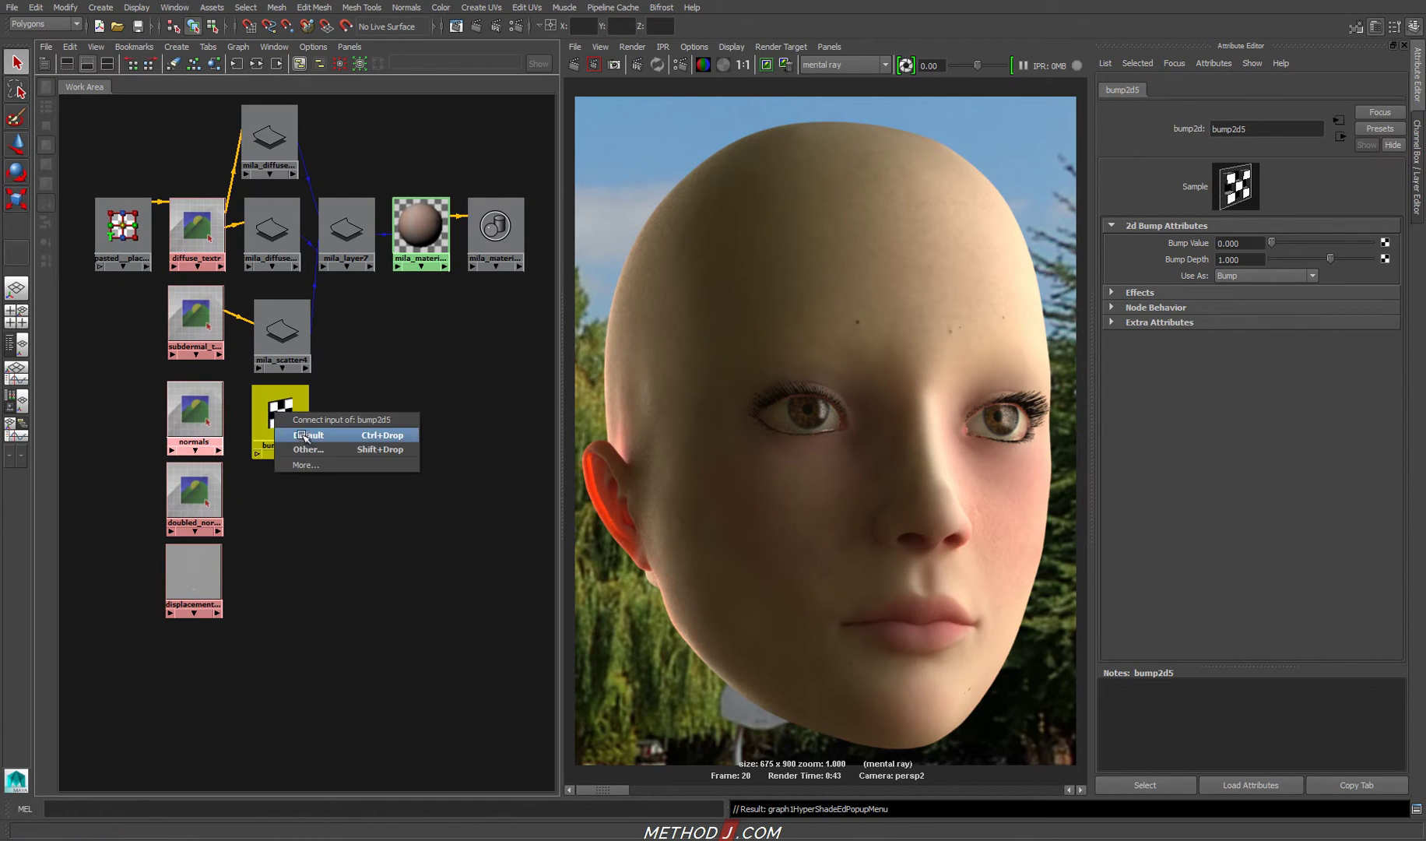
pyautogui.click(305, 437)
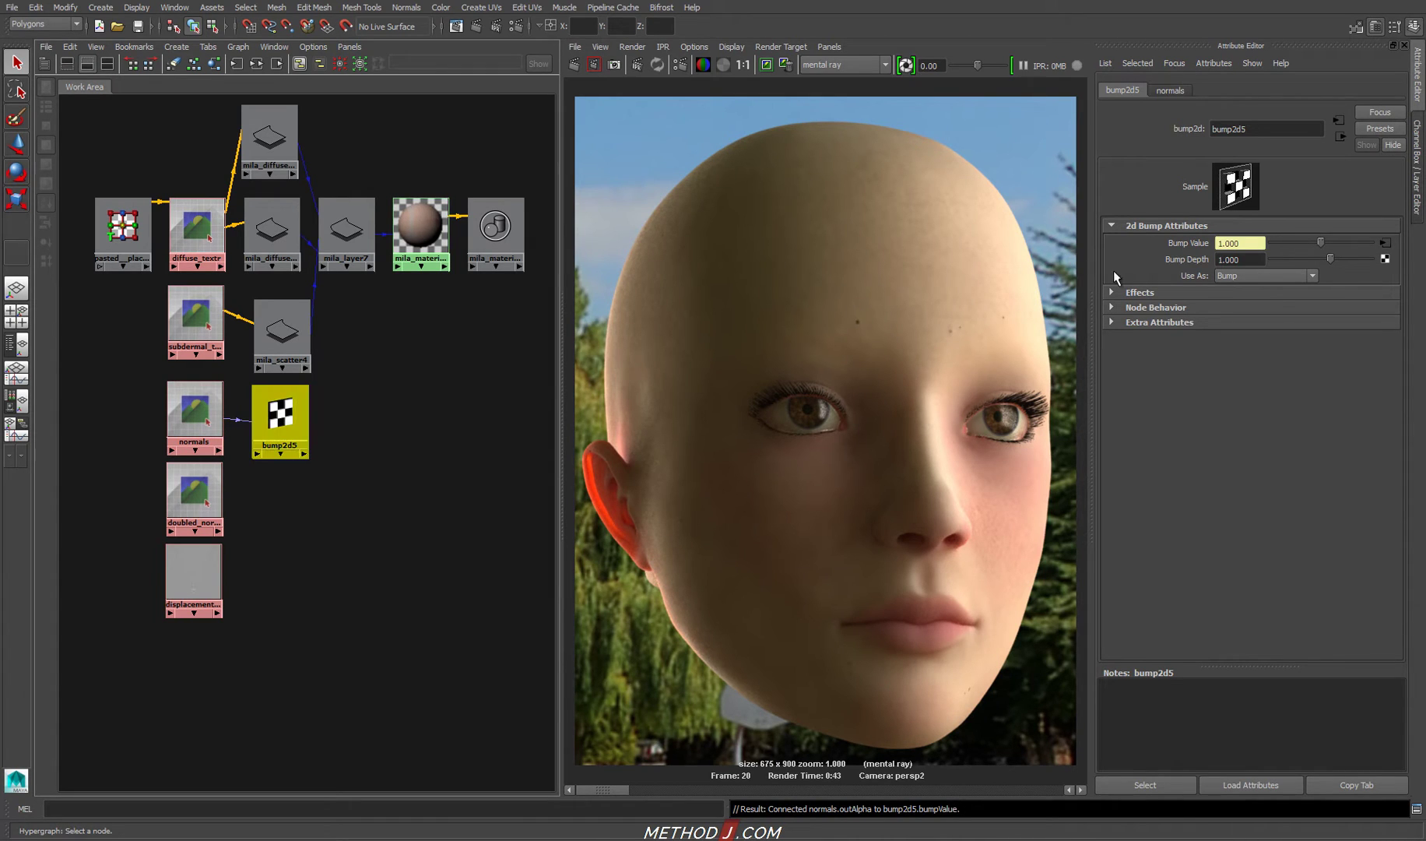
pyautogui.click(1268, 276)
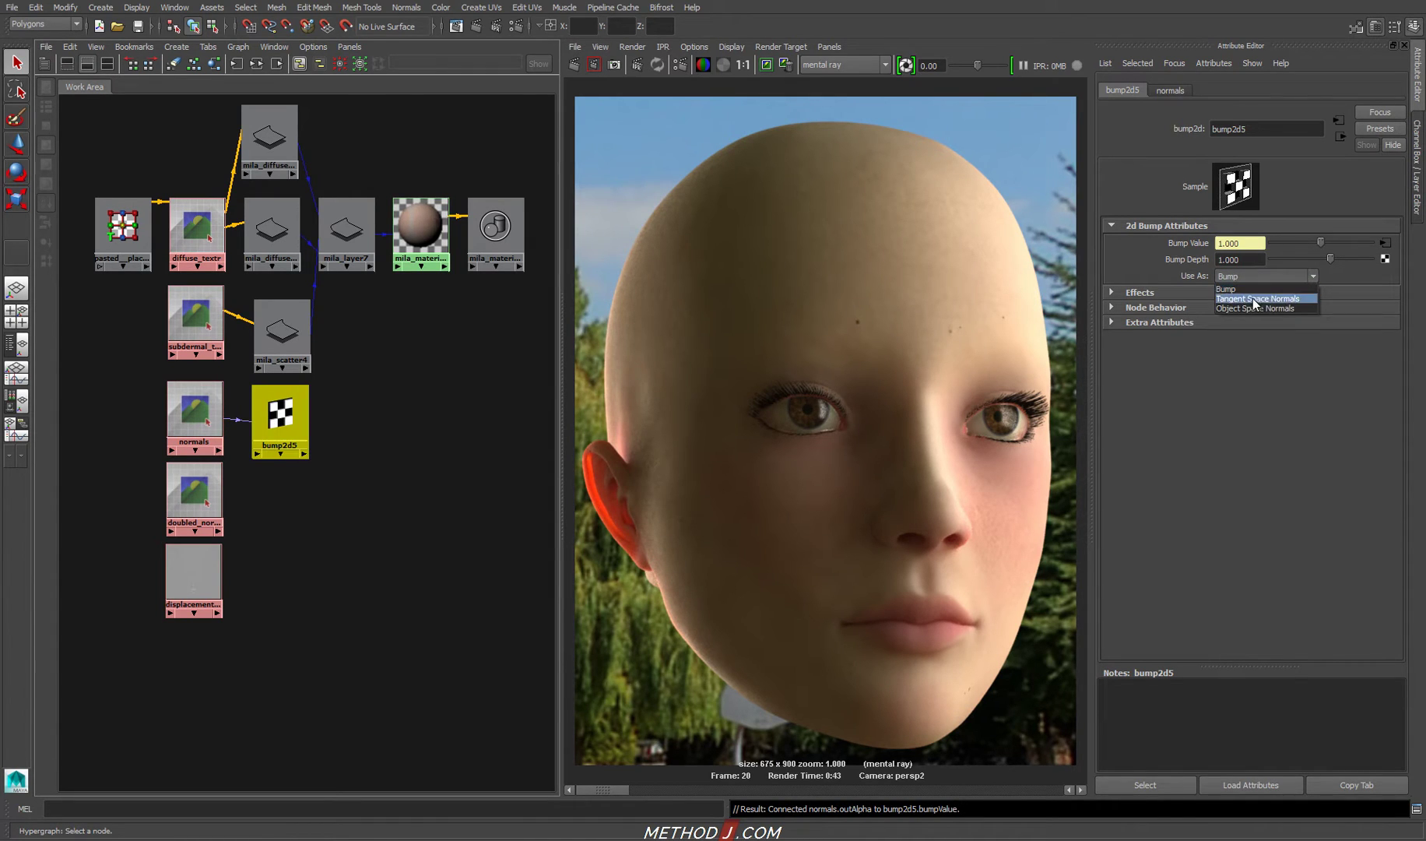
pyautogui.click(1248, 298)
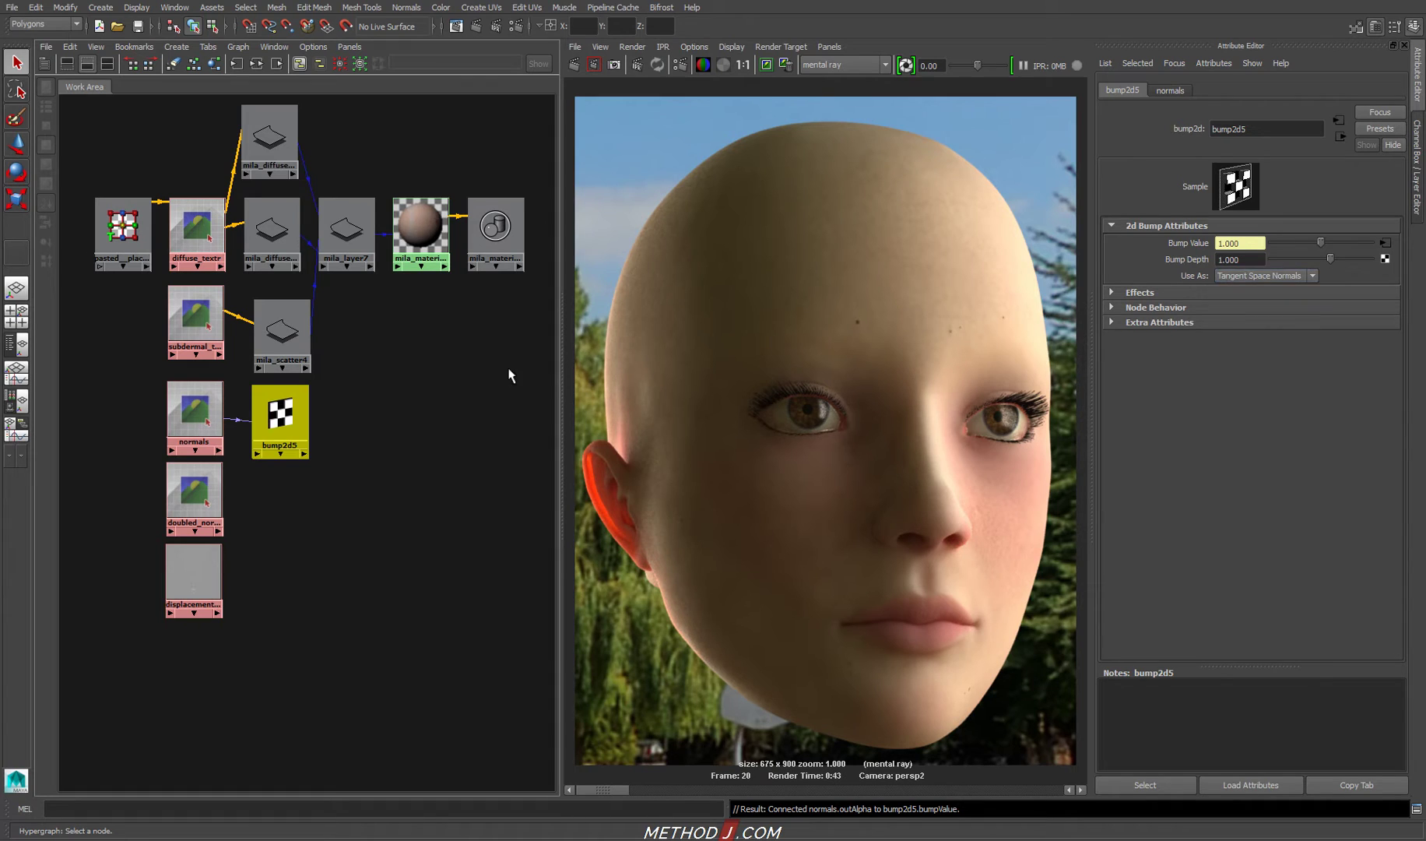
# Connect bump2d5 to the Diffuse Reflection layer's Bump on mila_material1 and re-render the head.
pyautogui.click(421, 229)
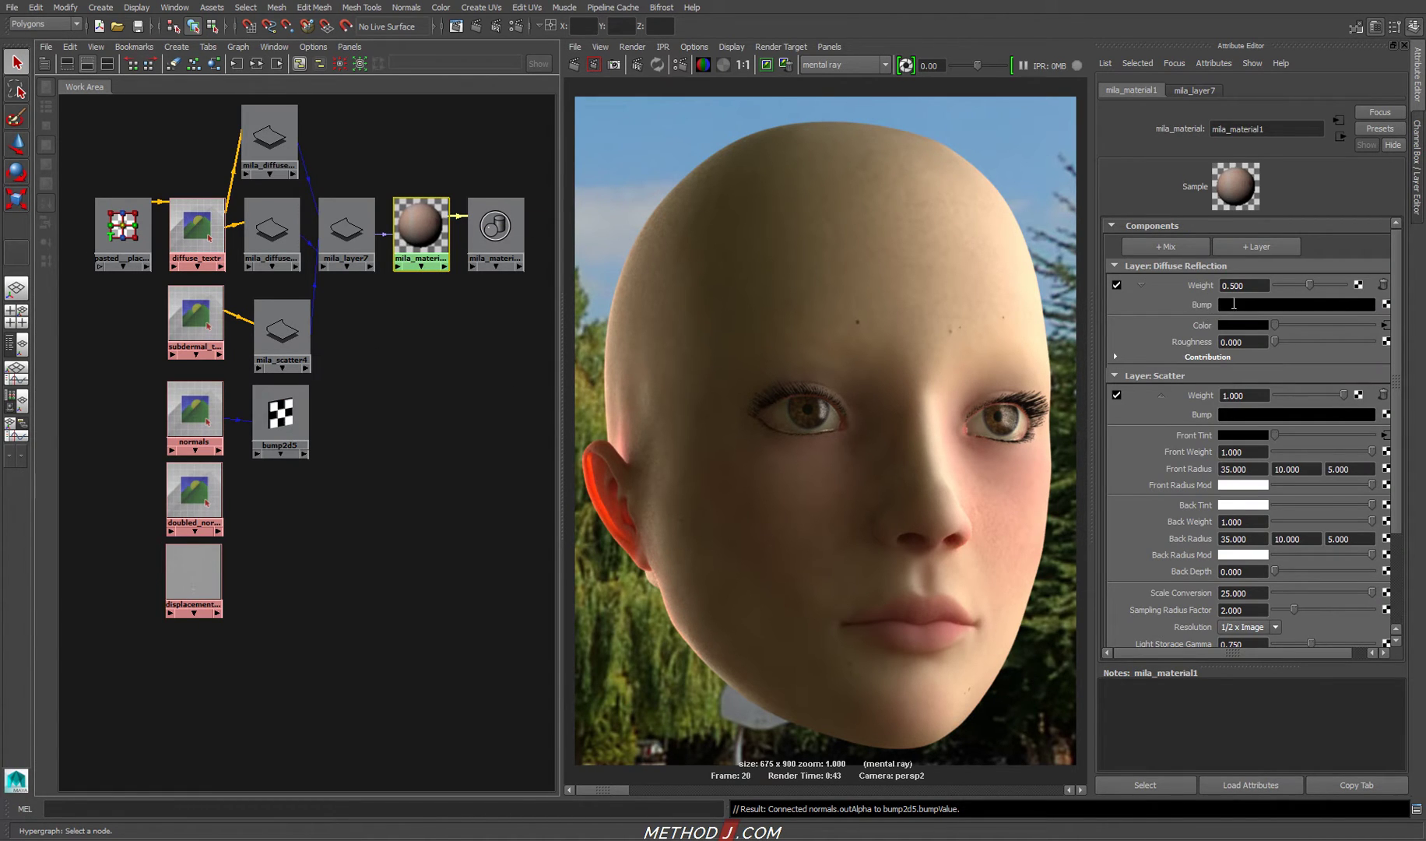
pyautogui.moveTo(680, 356)
pyautogui.mouseDown(button='middle')
pyautogui.moveTo(716, 367)
pyautogui.moveTo(1231, 304)
pyautogui.moveTo(1209, 306)
pyautogui.mouseUp(button='middle')
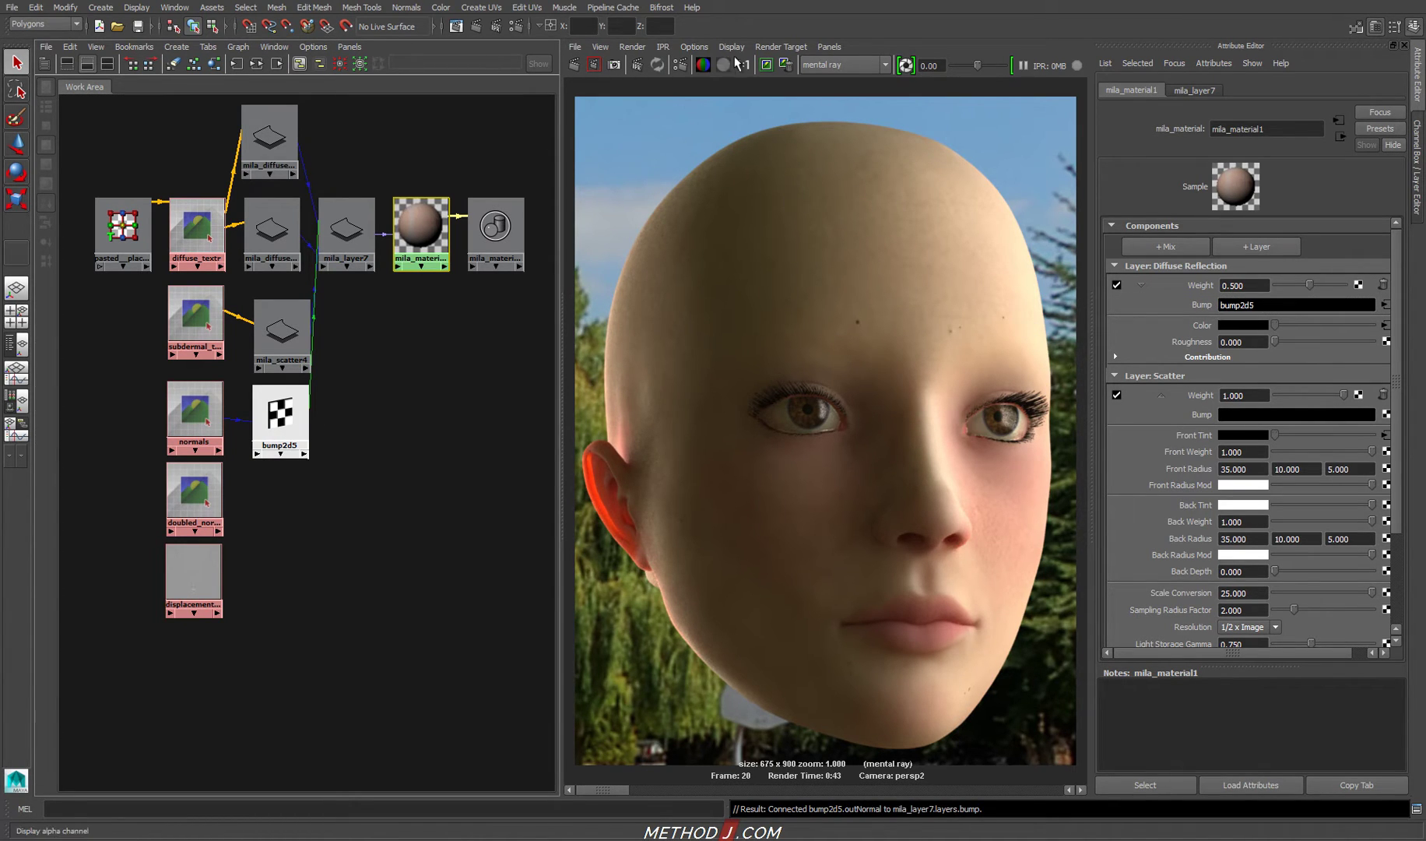
pyautogui.click(783, 66)
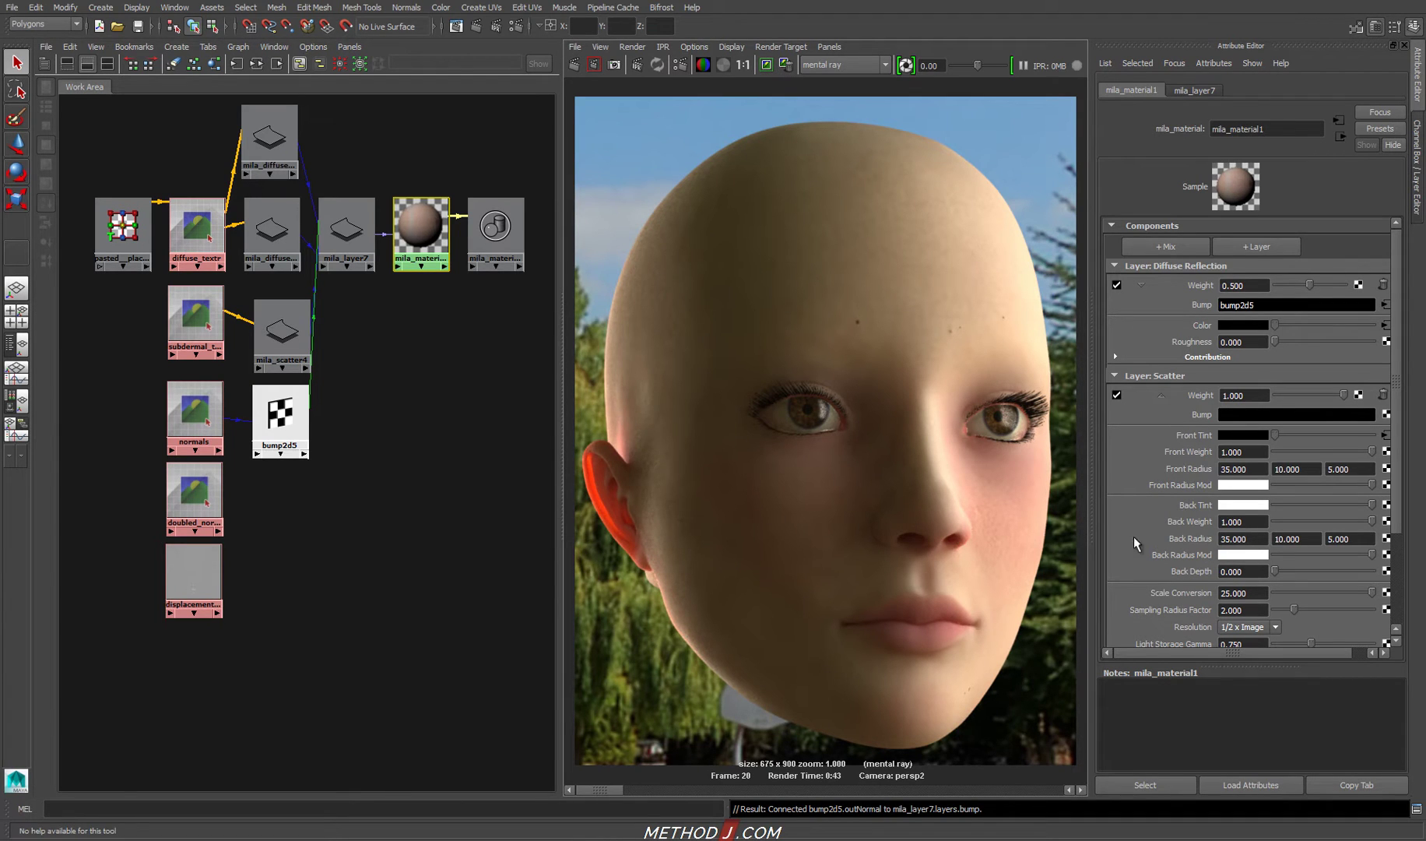
pyautogui.click(574, 66)
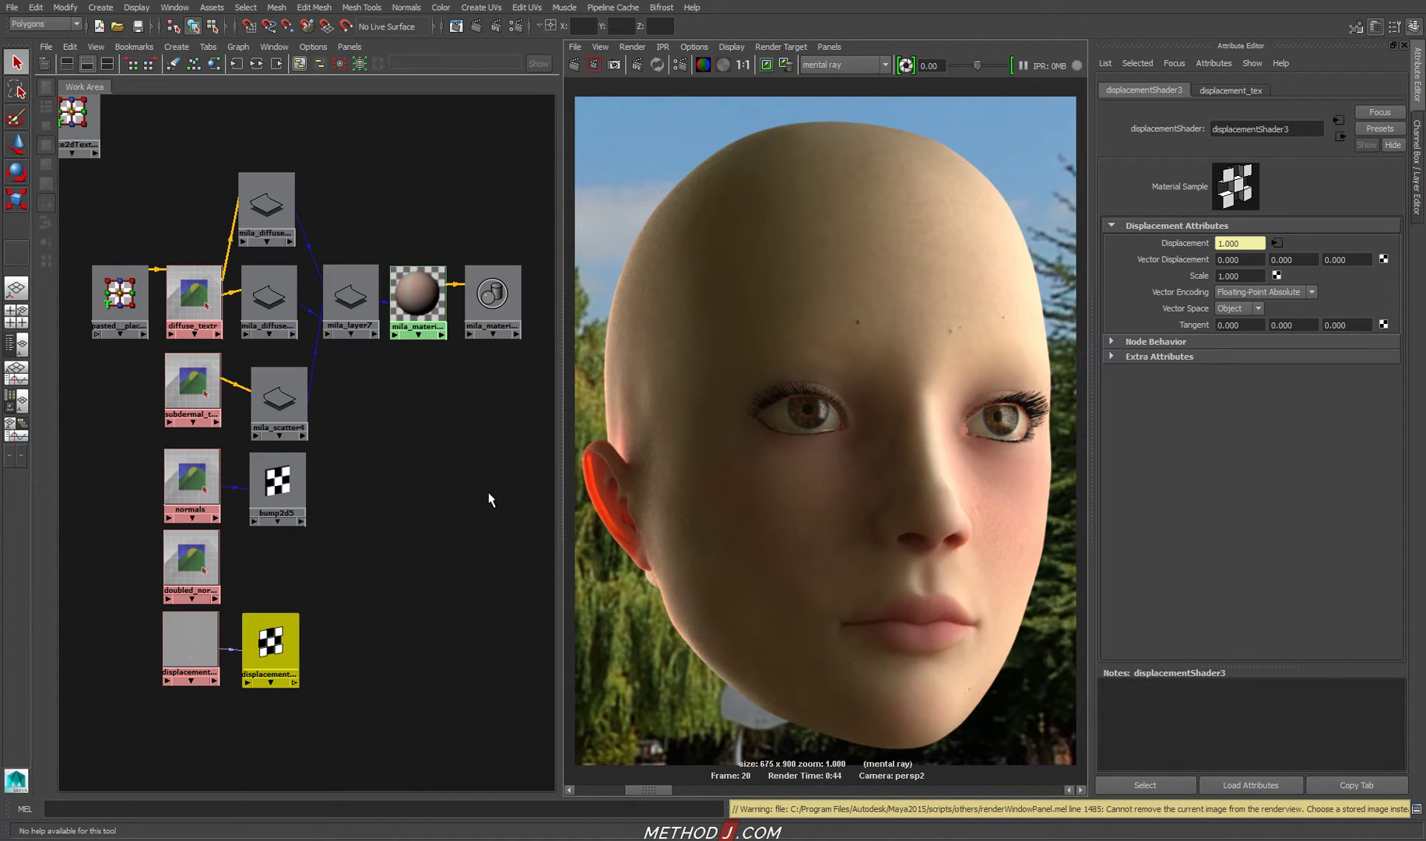
# Add a weighted Glossy Reflection layer to mila_material1 and set its Weight to 0.1.
pyautogui.click(418, 296)
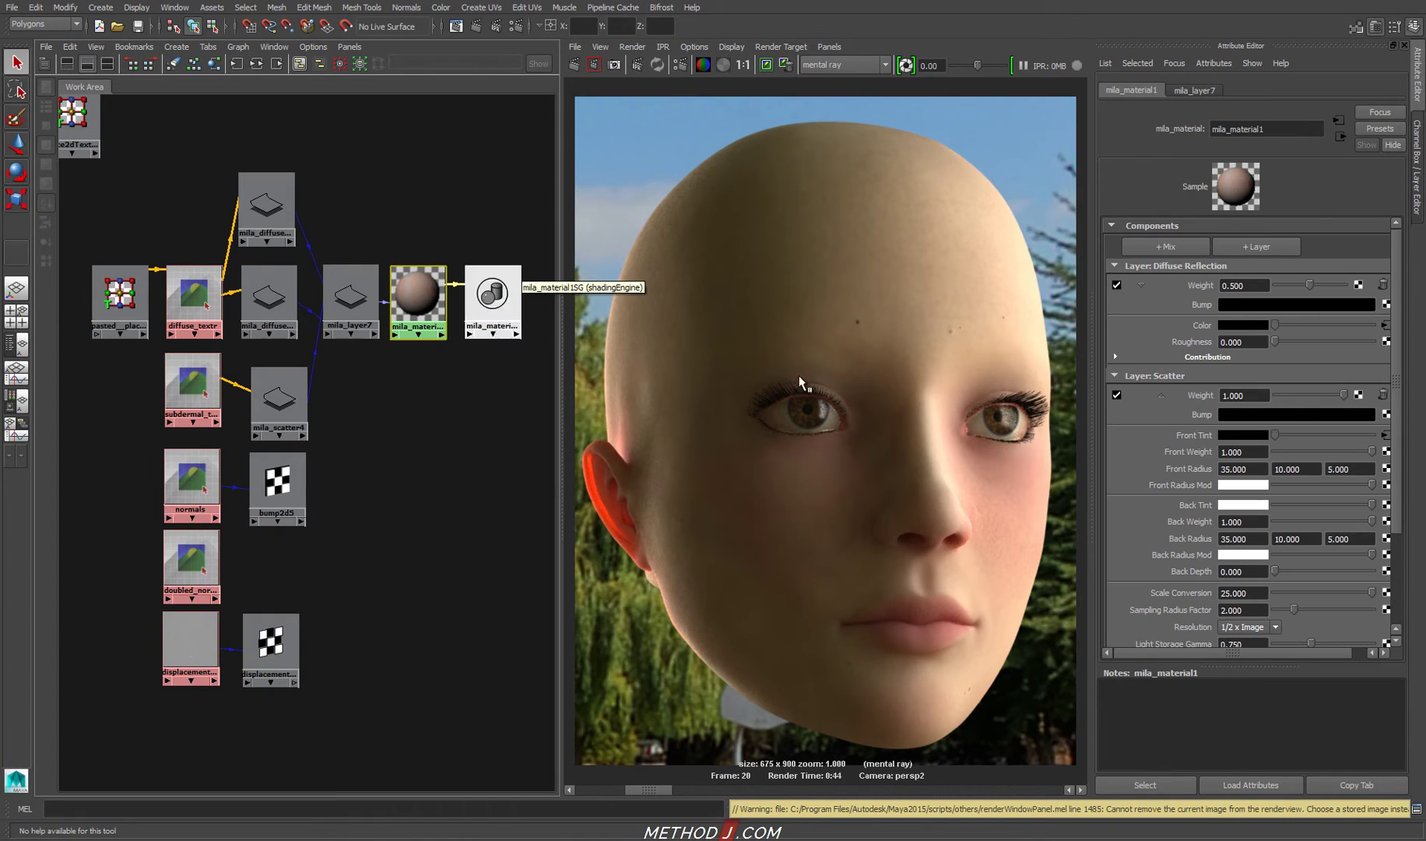
pyautogui.click(1265, 250)
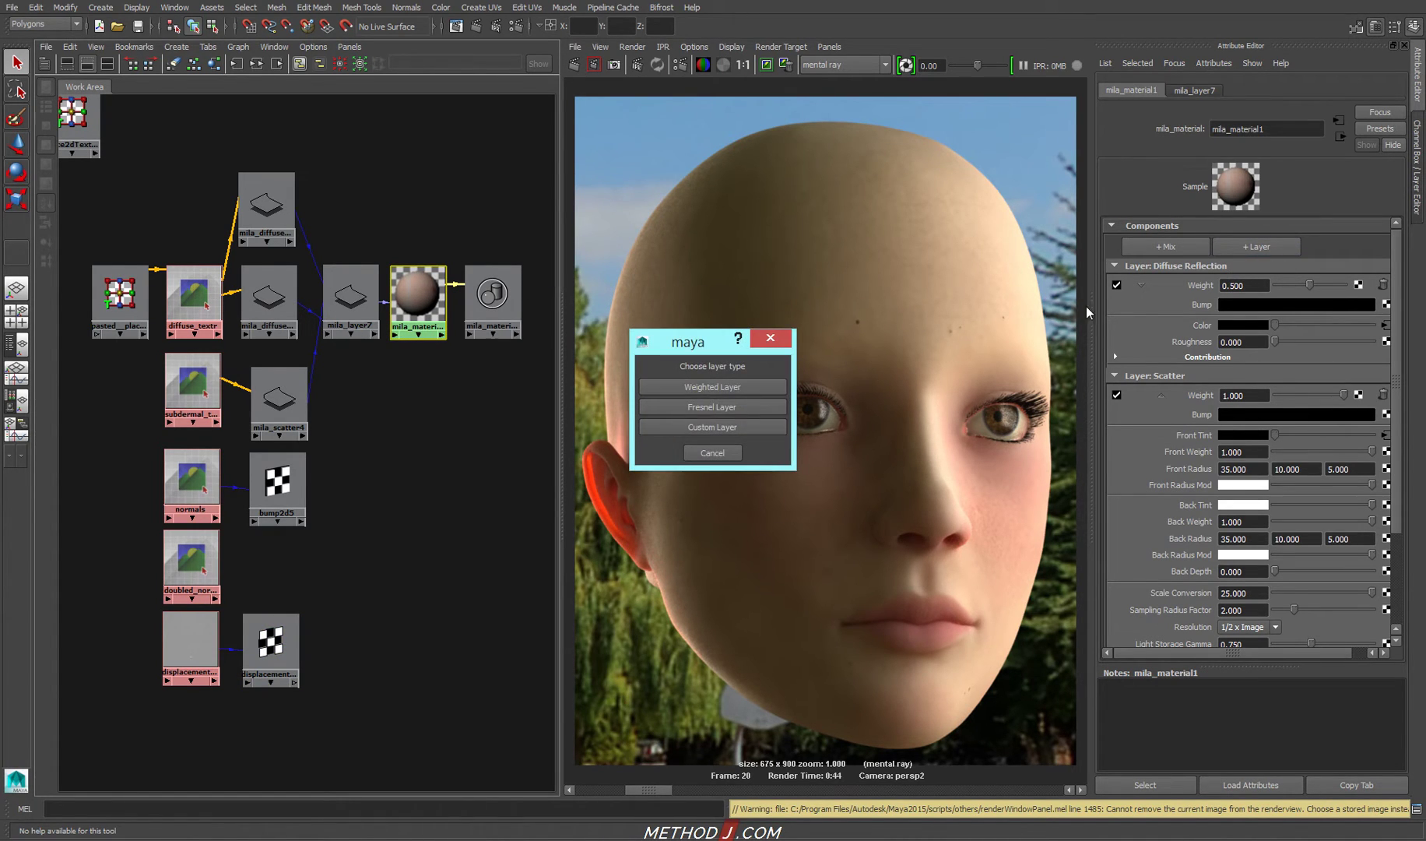
pyautogui.click(713, 391)
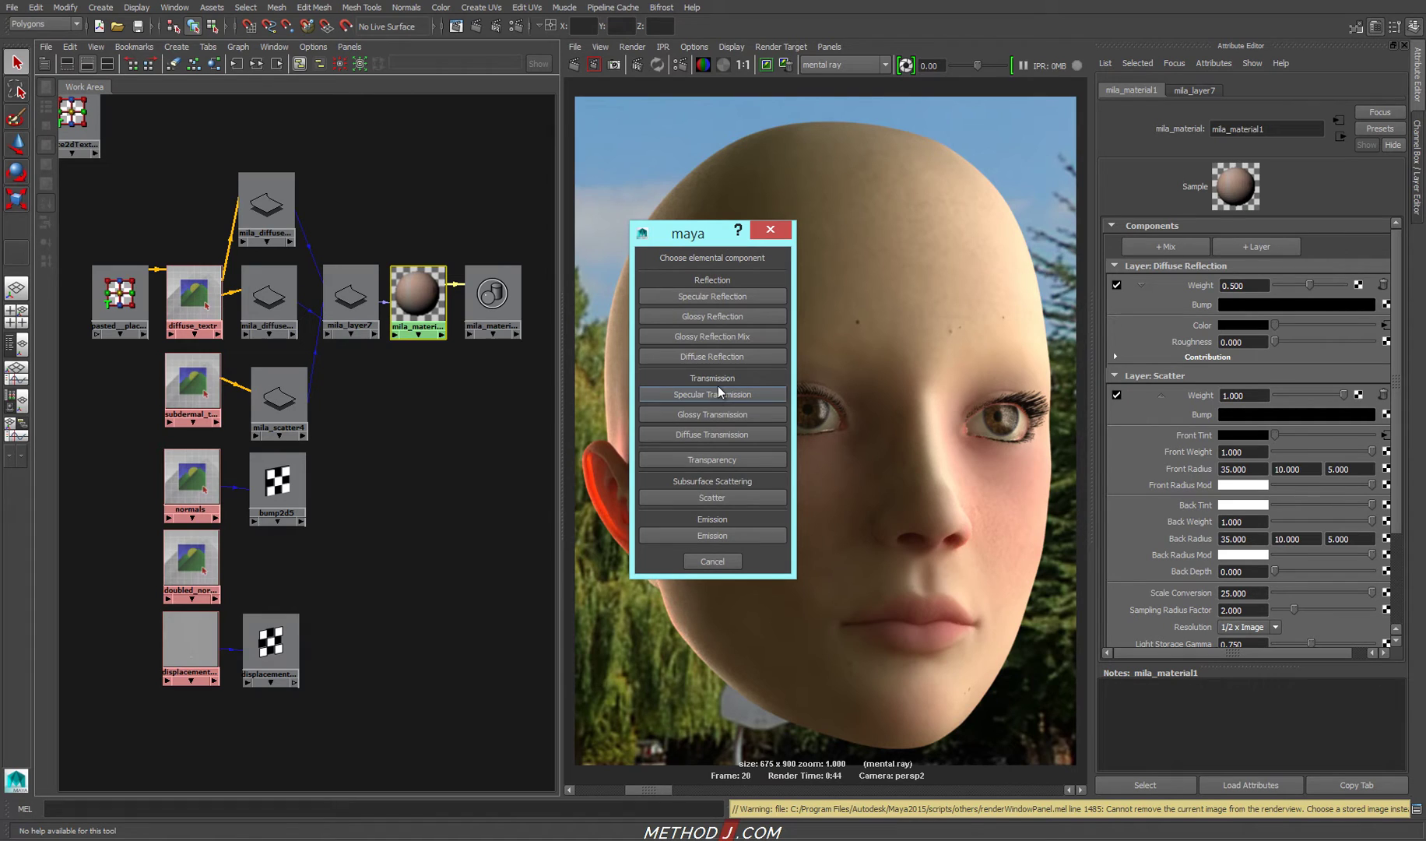
pyautogui.click(729, 316)
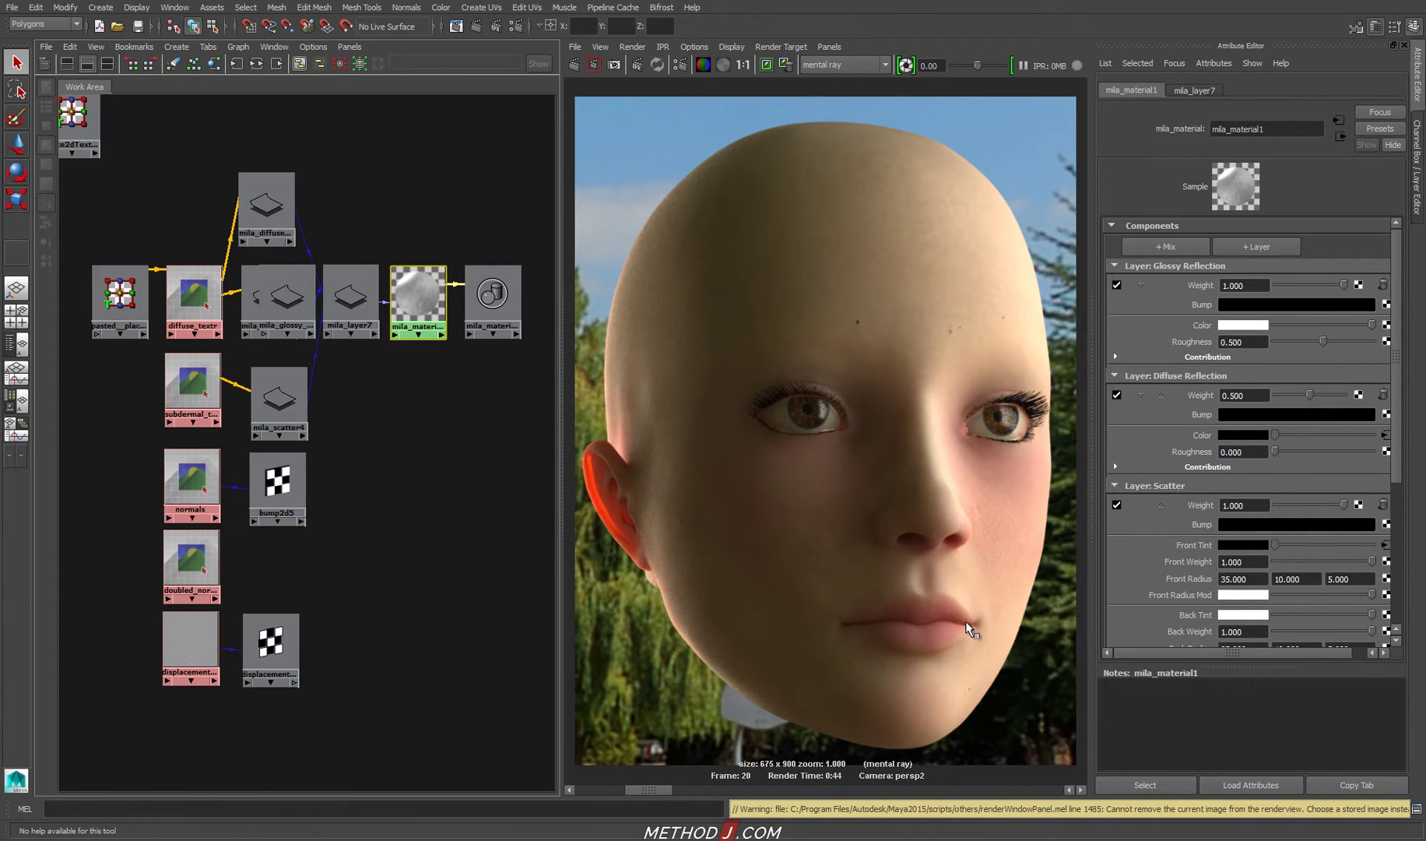
pyautogui.moveTo(1250, 285); pyautogui.dragTo(1180, 292)
pyautogui.write('0.1')
pyautogui.press('Return')
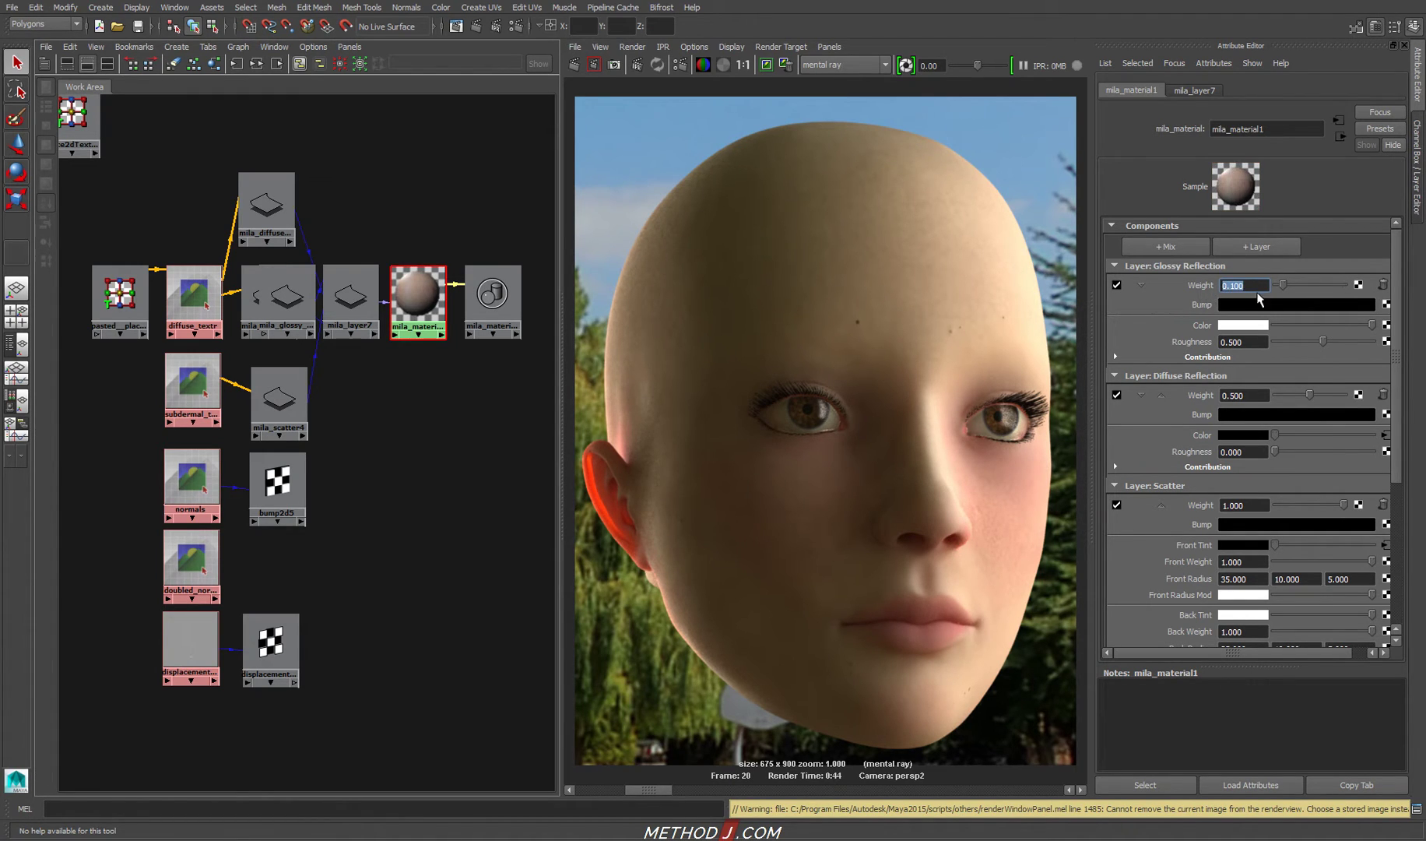
# Connect bump2d5 to the Bump of both the Glossy Reflection and Diffuse Reflection layers, and render the head.
pyautogui.moveTo(274, 496); pyautogui.dragTo(1204, 306, button='middle')
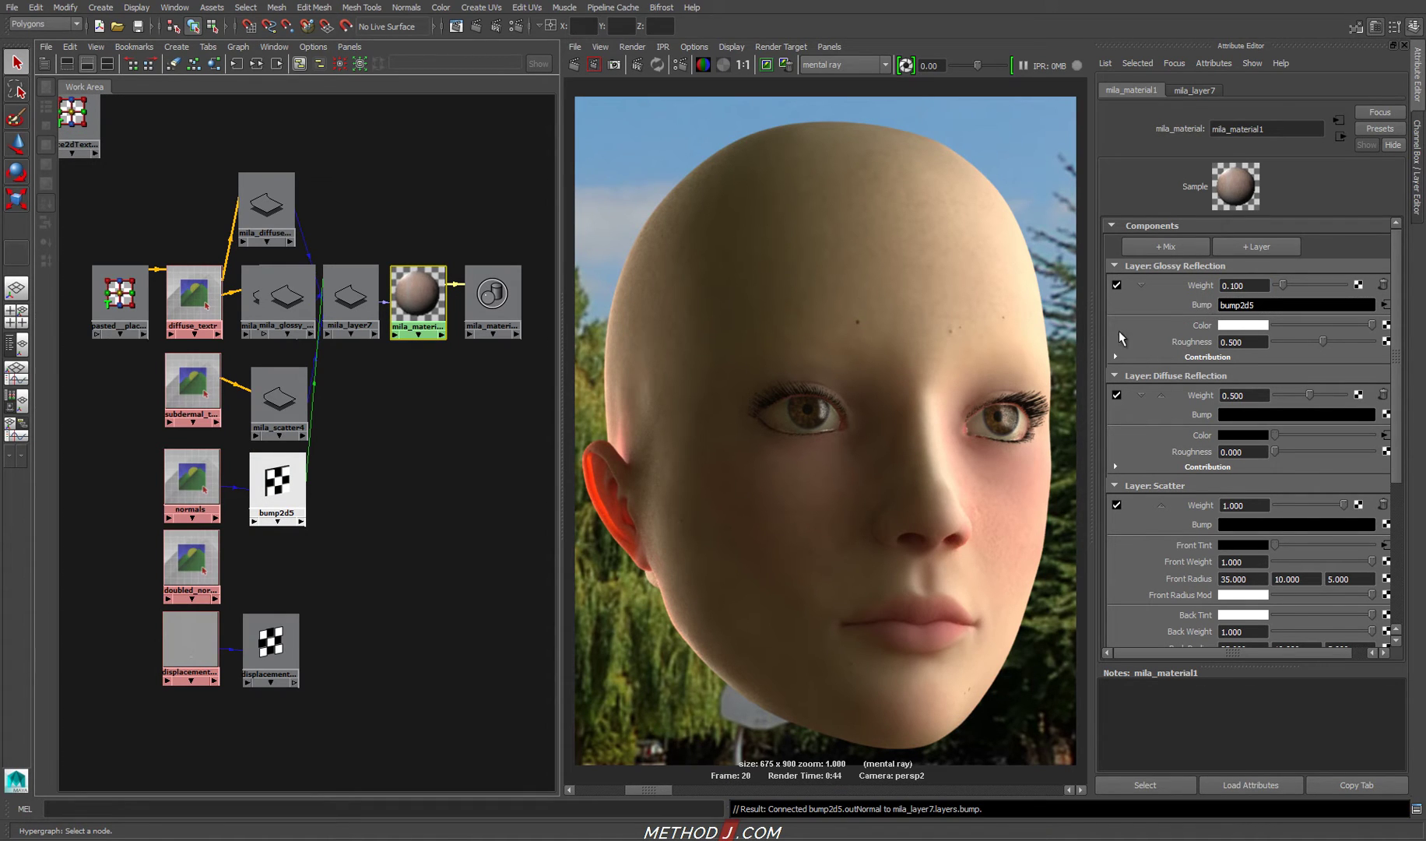
pyautogui.moveTo(296, 483); pyautogui.dragTo(1174, 412, button='middle')
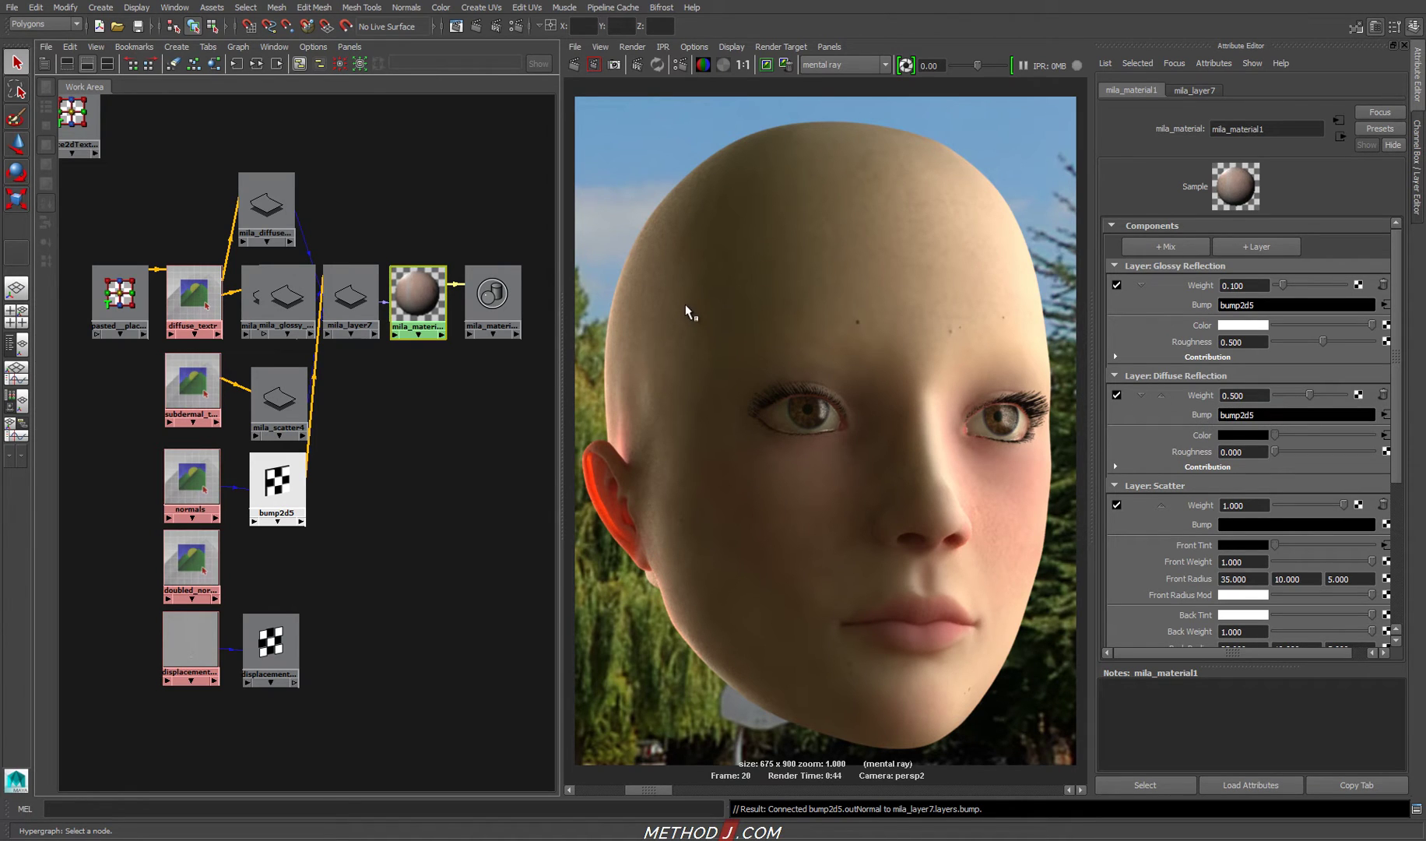
pyautogui.click(577, 68)
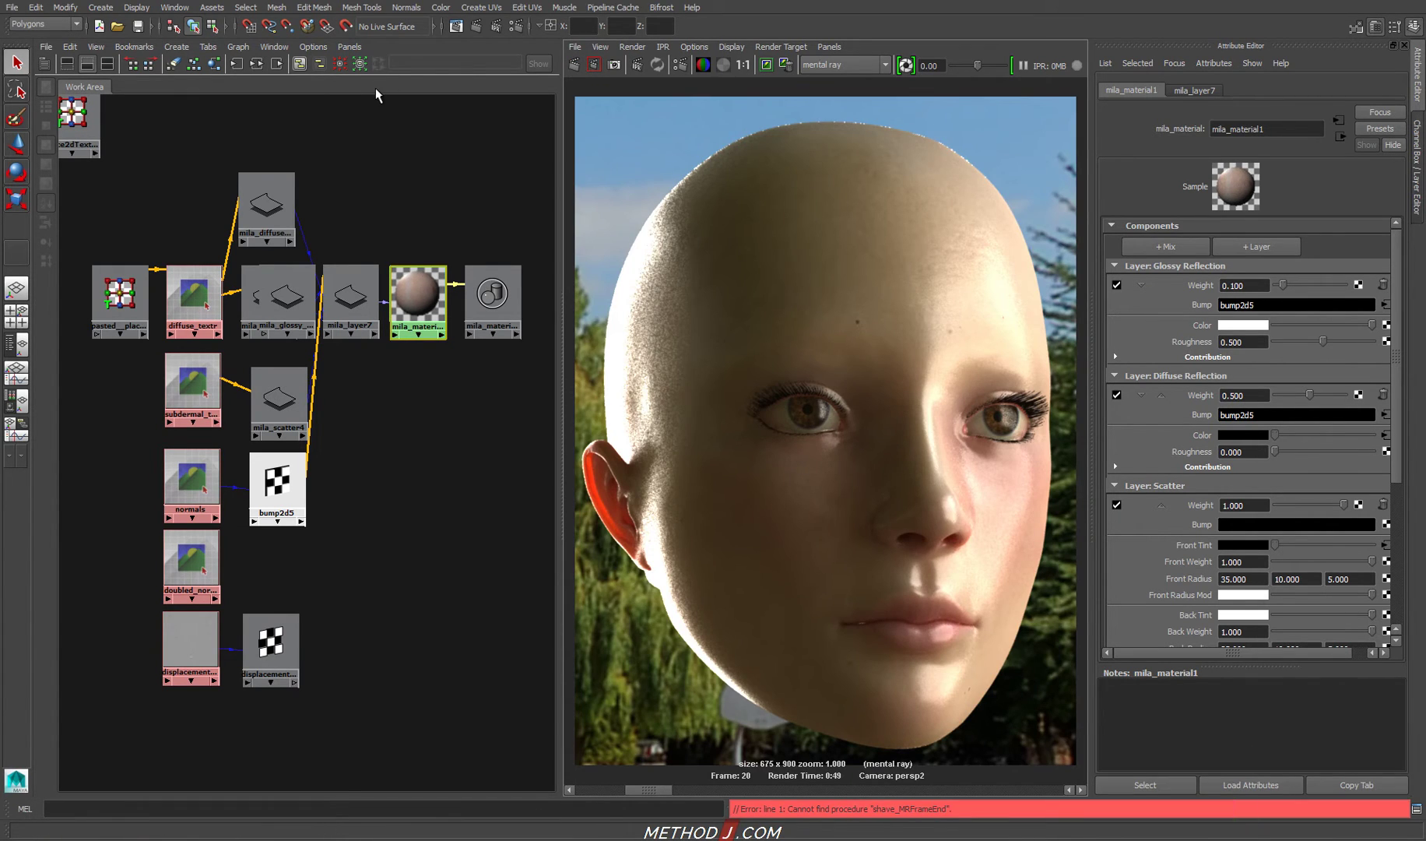
pyautogui.click(399, 113)
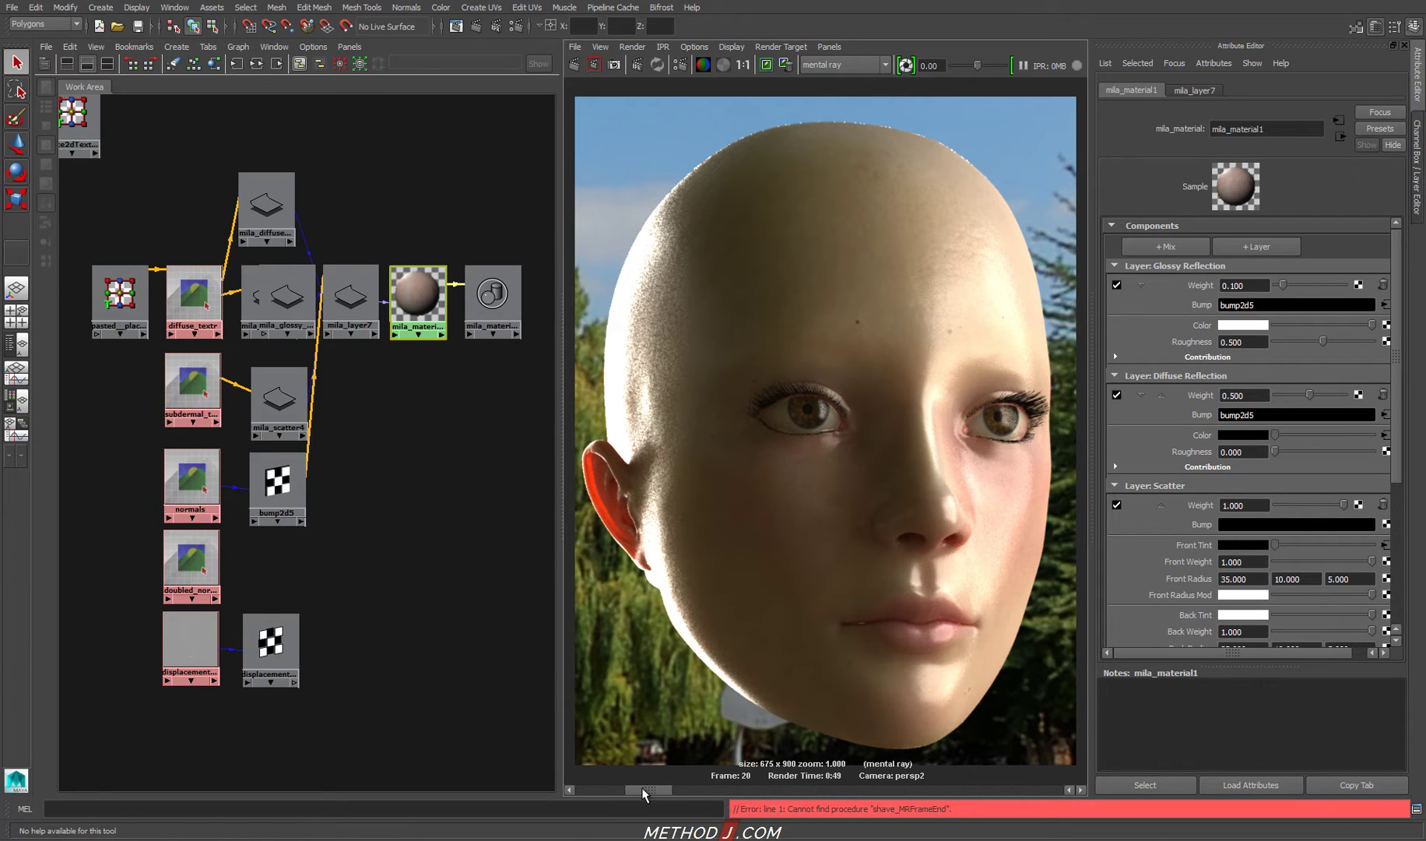
# Set the Glossy Reflection layer's Weight to 0.025 and Roughness to 0.85 on mila_material1, and re-render the head.
pyautogui.moveTo(642, 786); pyautogui.dragTo(595, 787)
pyautogui.click(1269, 285)
pyautogui.write('0.025')
pyautogui.press('Return')
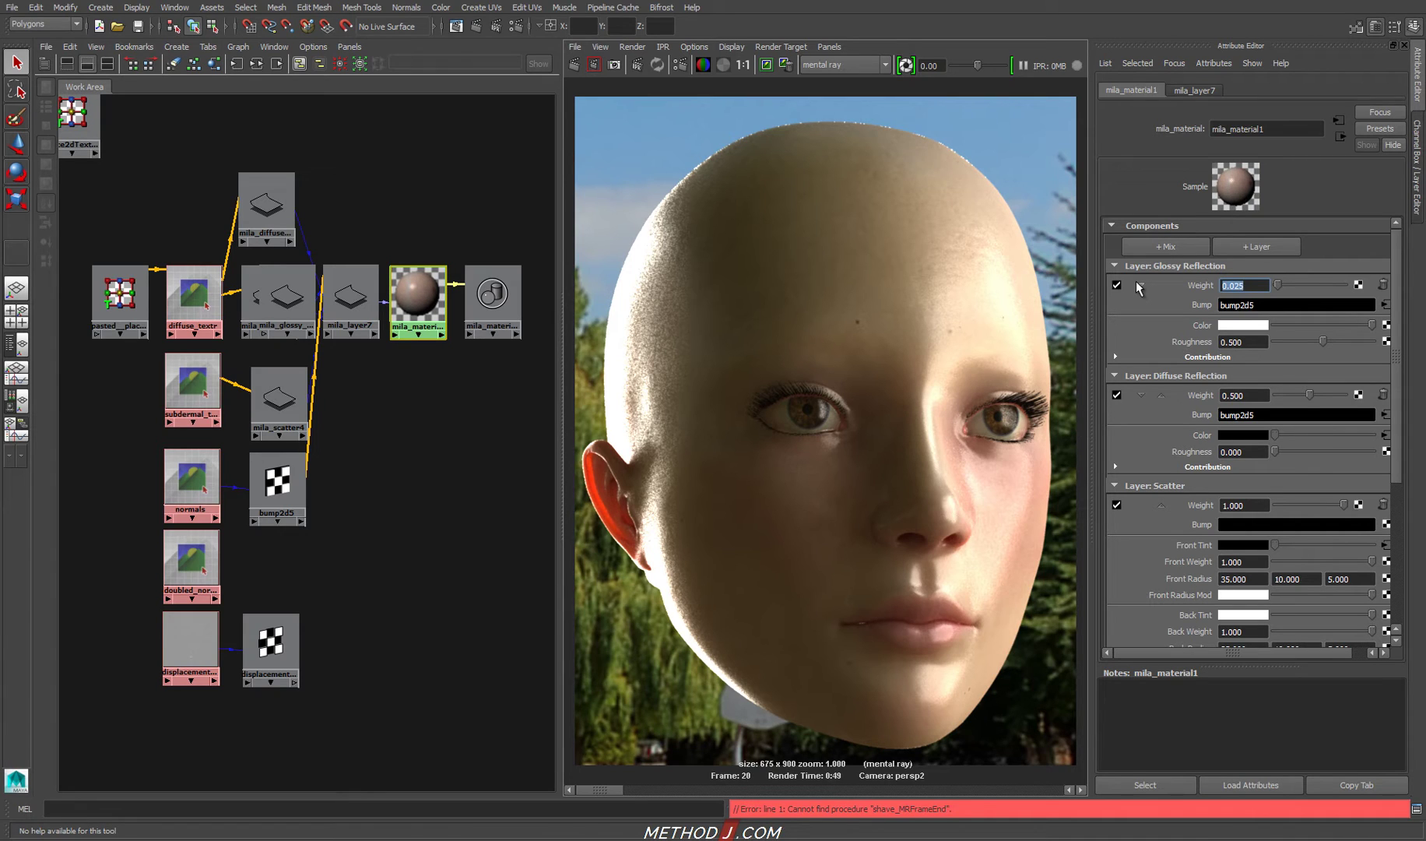
pyautogui.moveTo(1323, 341); pyautogui.dragTo(1354, 342)
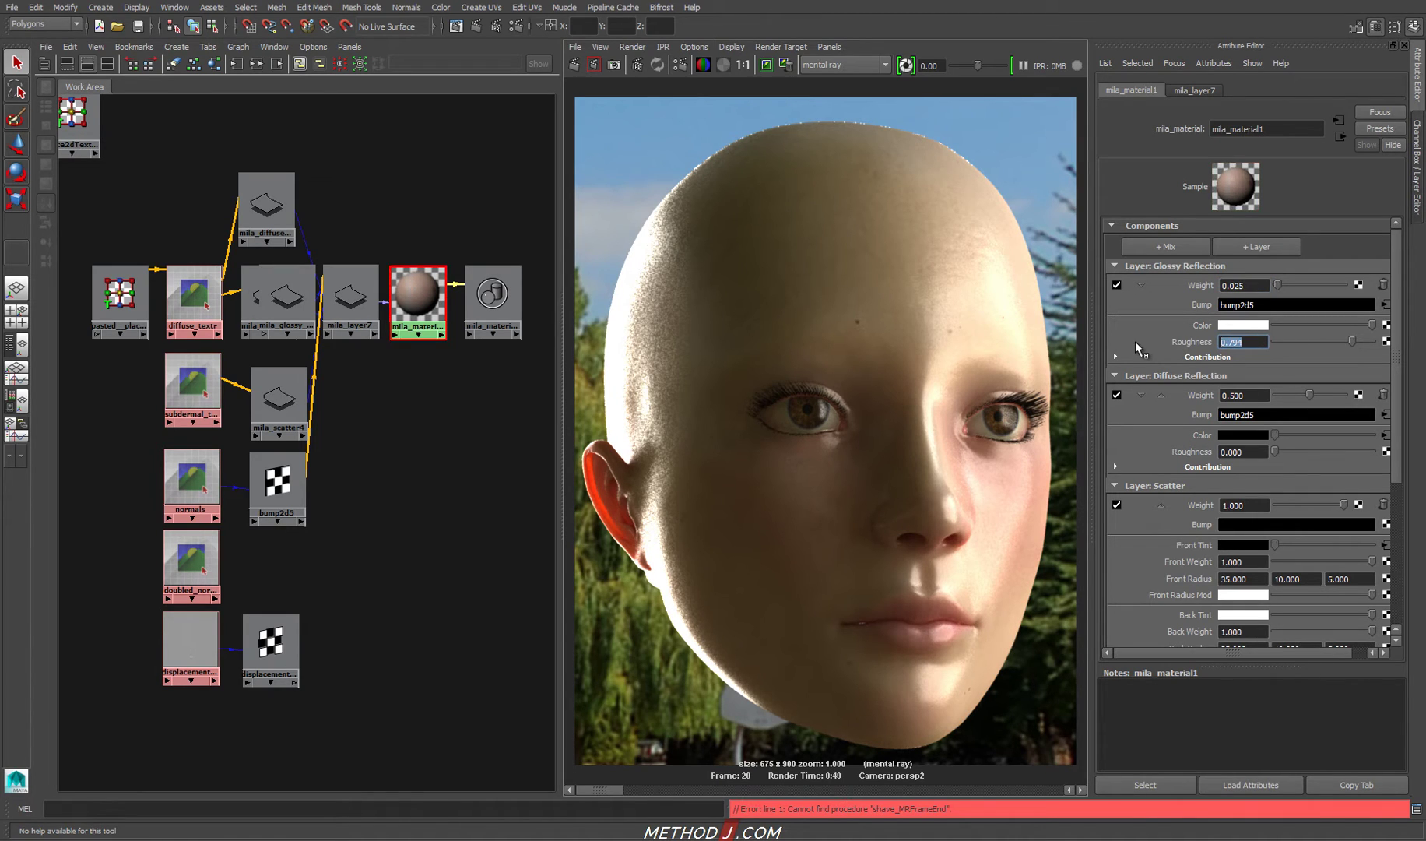
pyautogui.write('0.85')
pyautogui.press('Return')
pyautogui.click(575, 65)
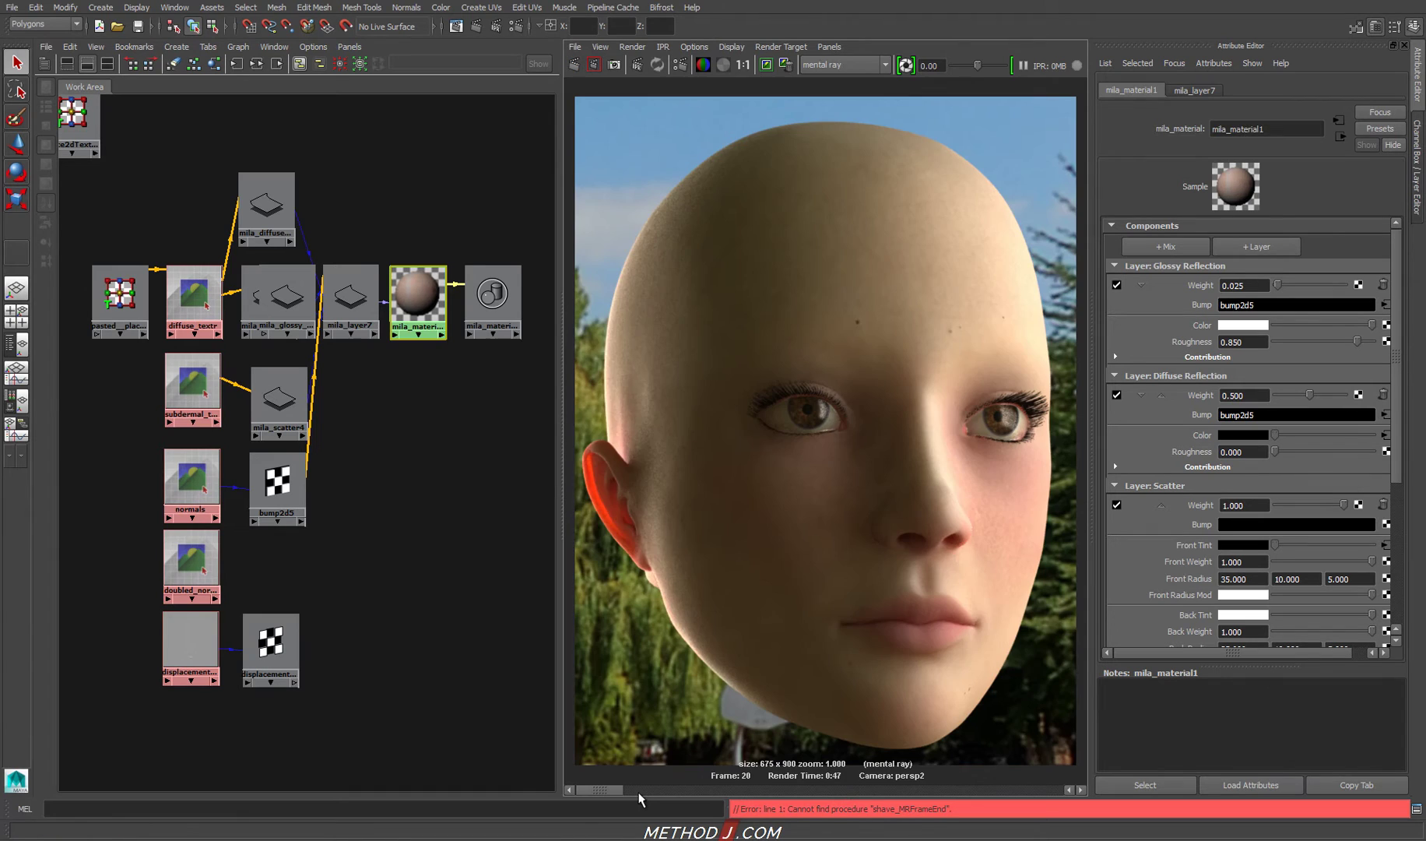
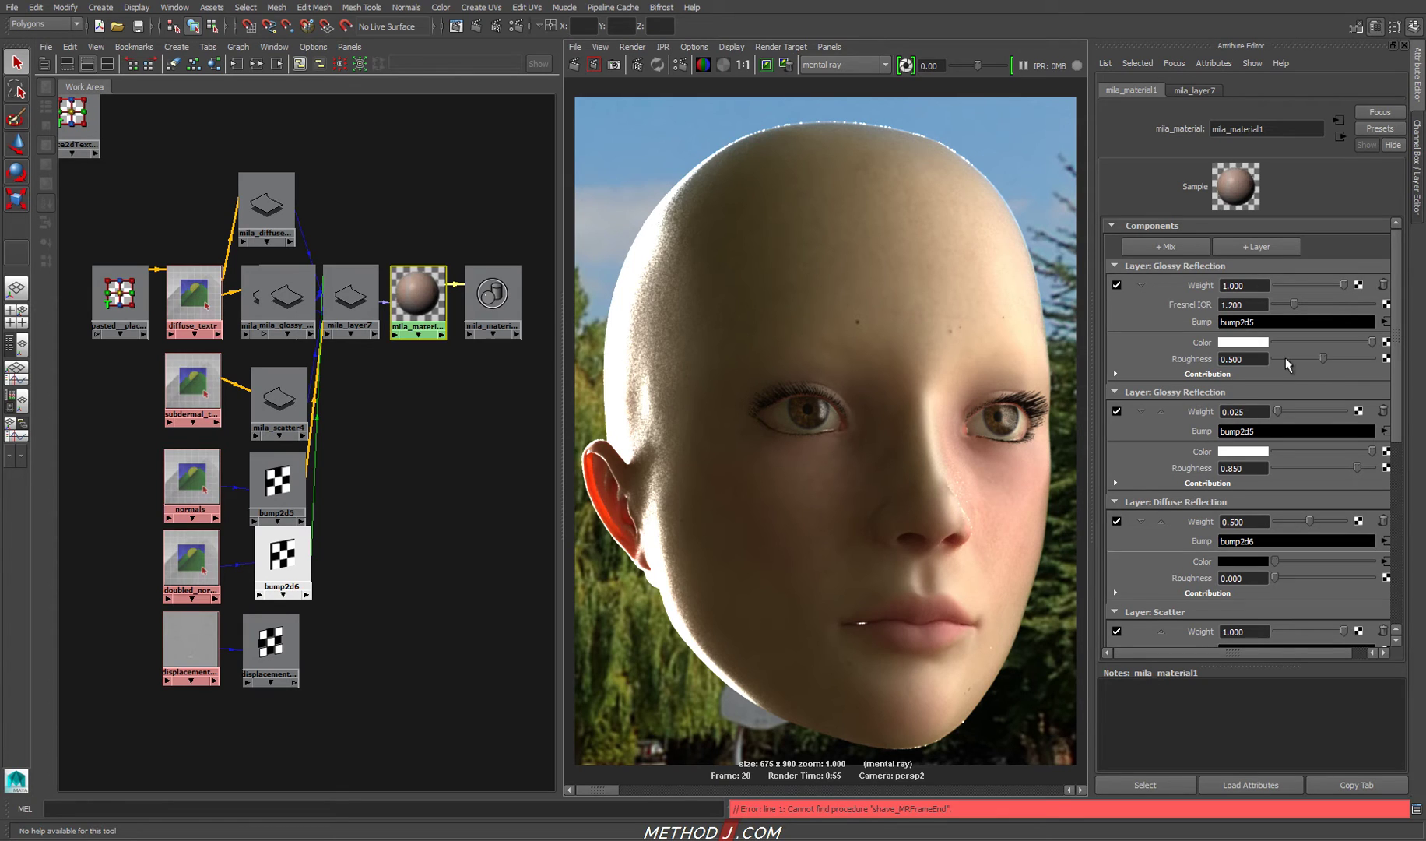
# Set the Fresnel Glossy Reflection layer's Roughness to about 0.763 and its Fresnel IOR to 1.8.
pyautogui.moveTo(1325, 358); pyautogui.dragTo(1335, 358)
pyautogui.click(1346, 358)
pyautogui.click(1347, 359)
pyautogui.click(1255, 304)
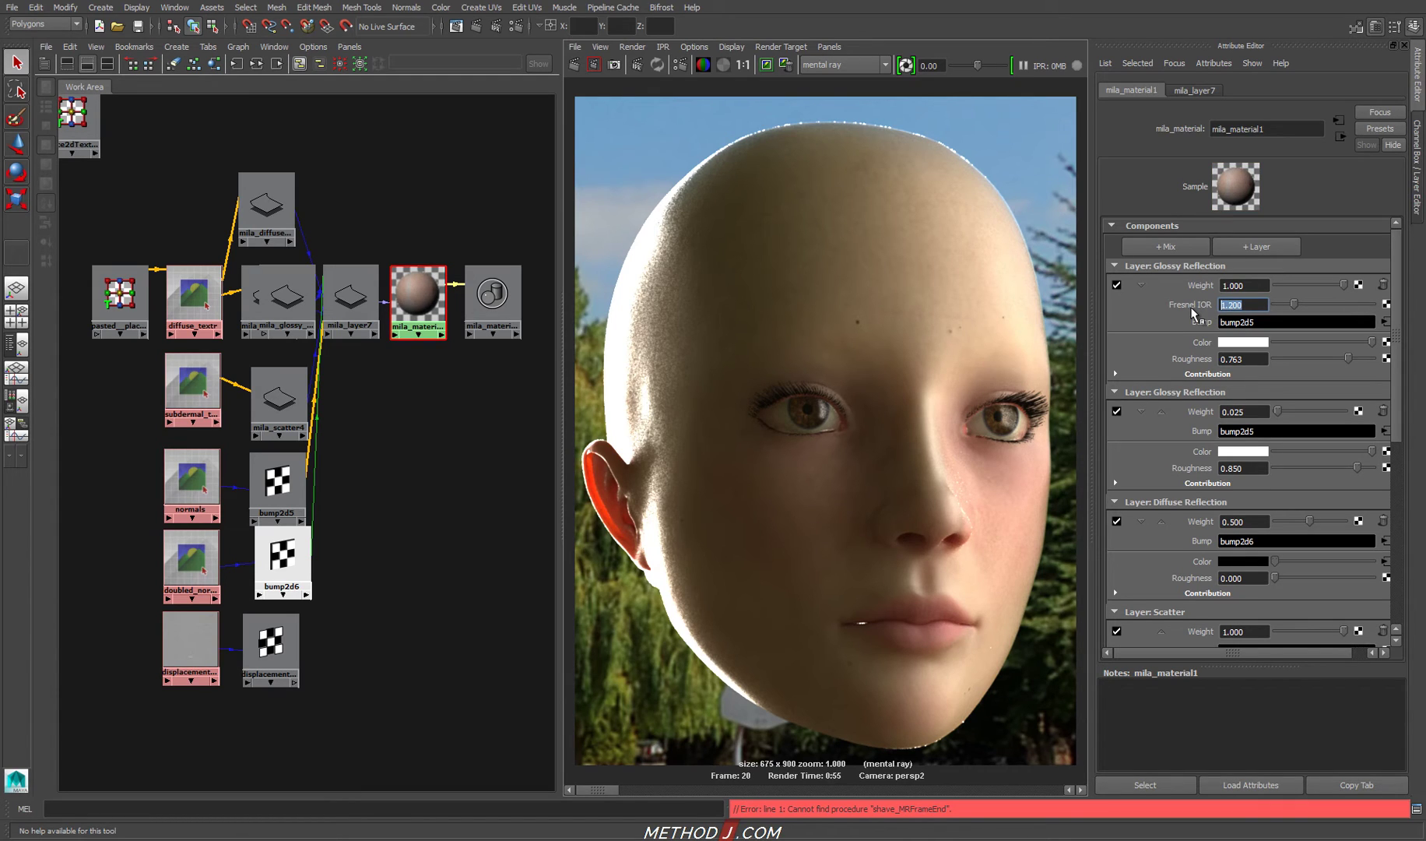
pyautogui.write('1.8')
pyautogui.press('Return')
# Set the Fresnel Glossy Reflection layer's Weight to 0.5, re-render the head and compare it with the stored renders.
pyautogui.click(1244, 285)
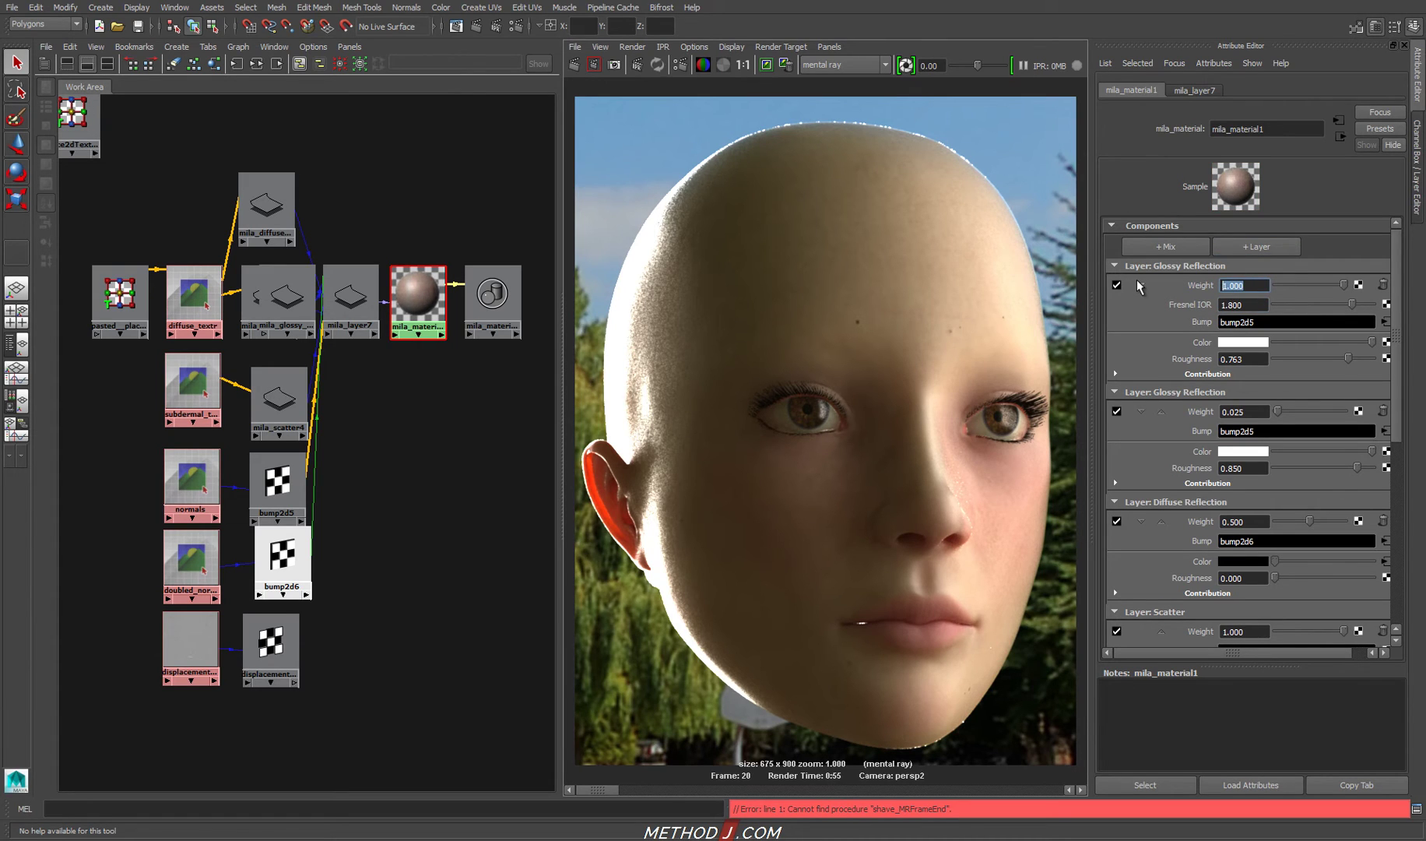
pyautogui.write('0.5')
pyautogui.press('Return')
pyautogui.click(577, 66)
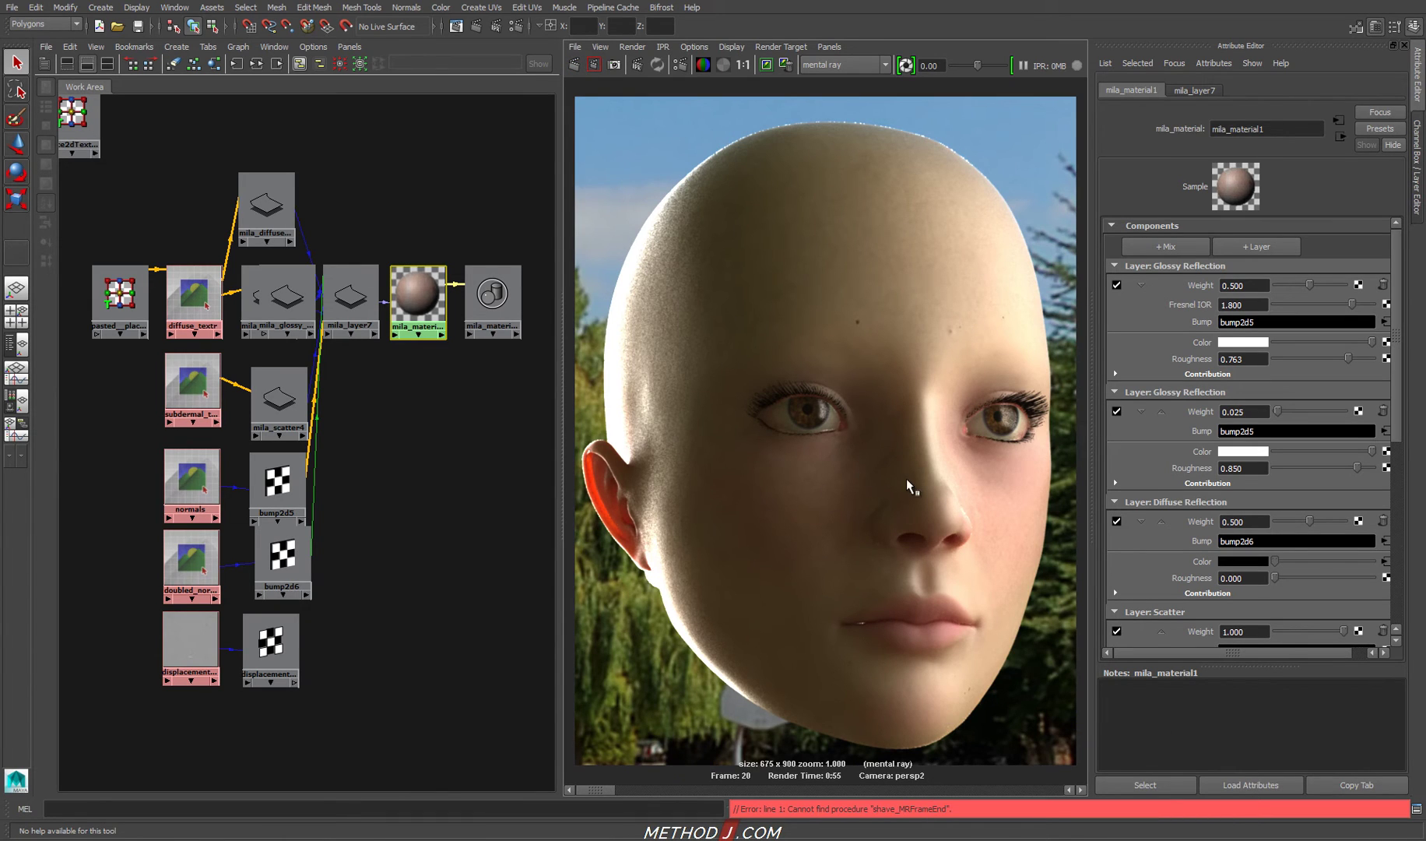
pyautogui.moveTo(595, 789)
pyautogui.mouseDown()
pyautogui.moveTo(619, 788)
pyautogui.moveTo(596, 782)
pyautogui.mouseUp()
pyautogui.click(624, 788)
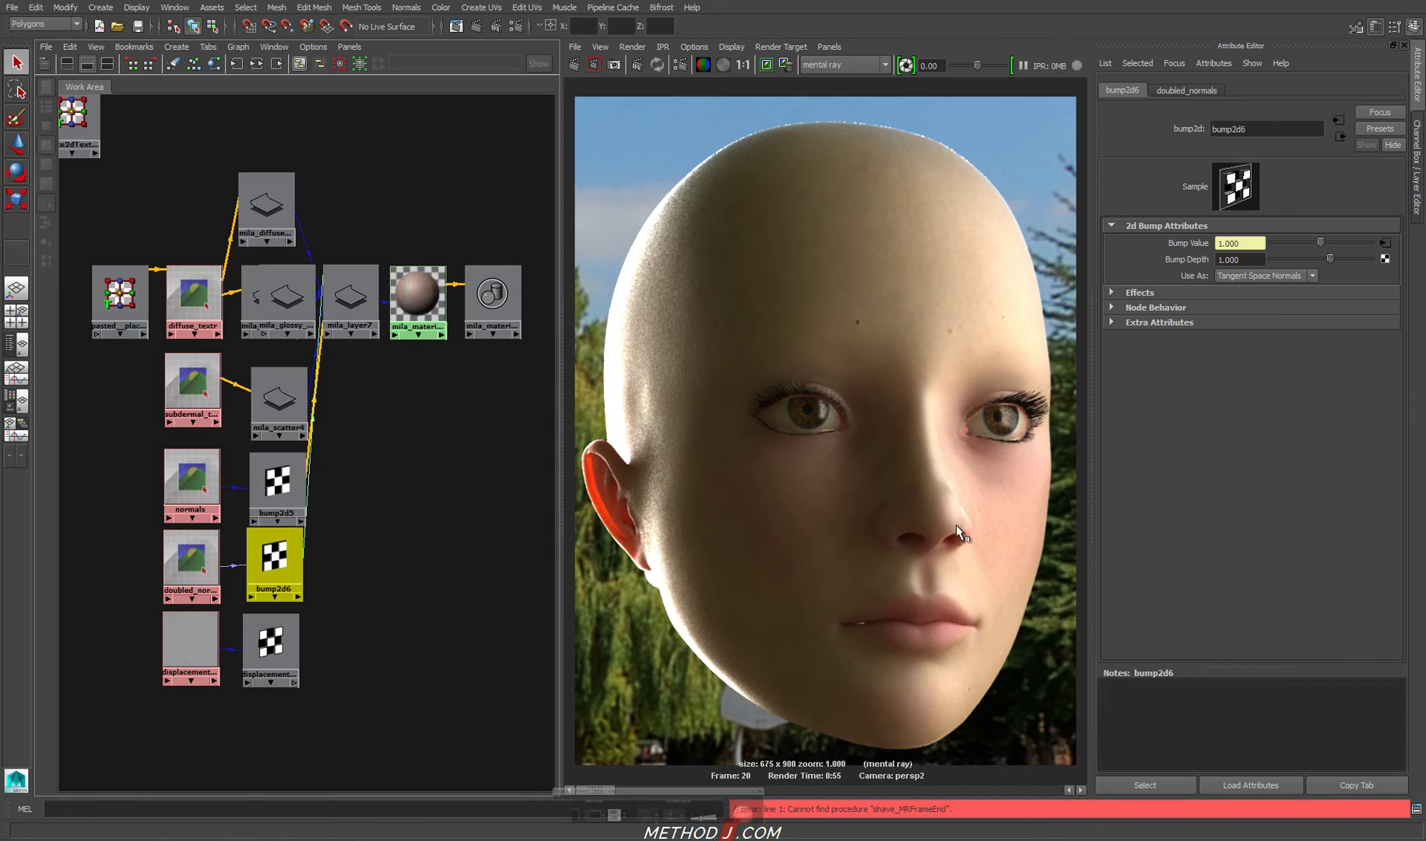
# Inspect the shading group attributes of mila_material1SG and the Color Balance settings of displacement_tex.
pyautogui.click(496, 296)
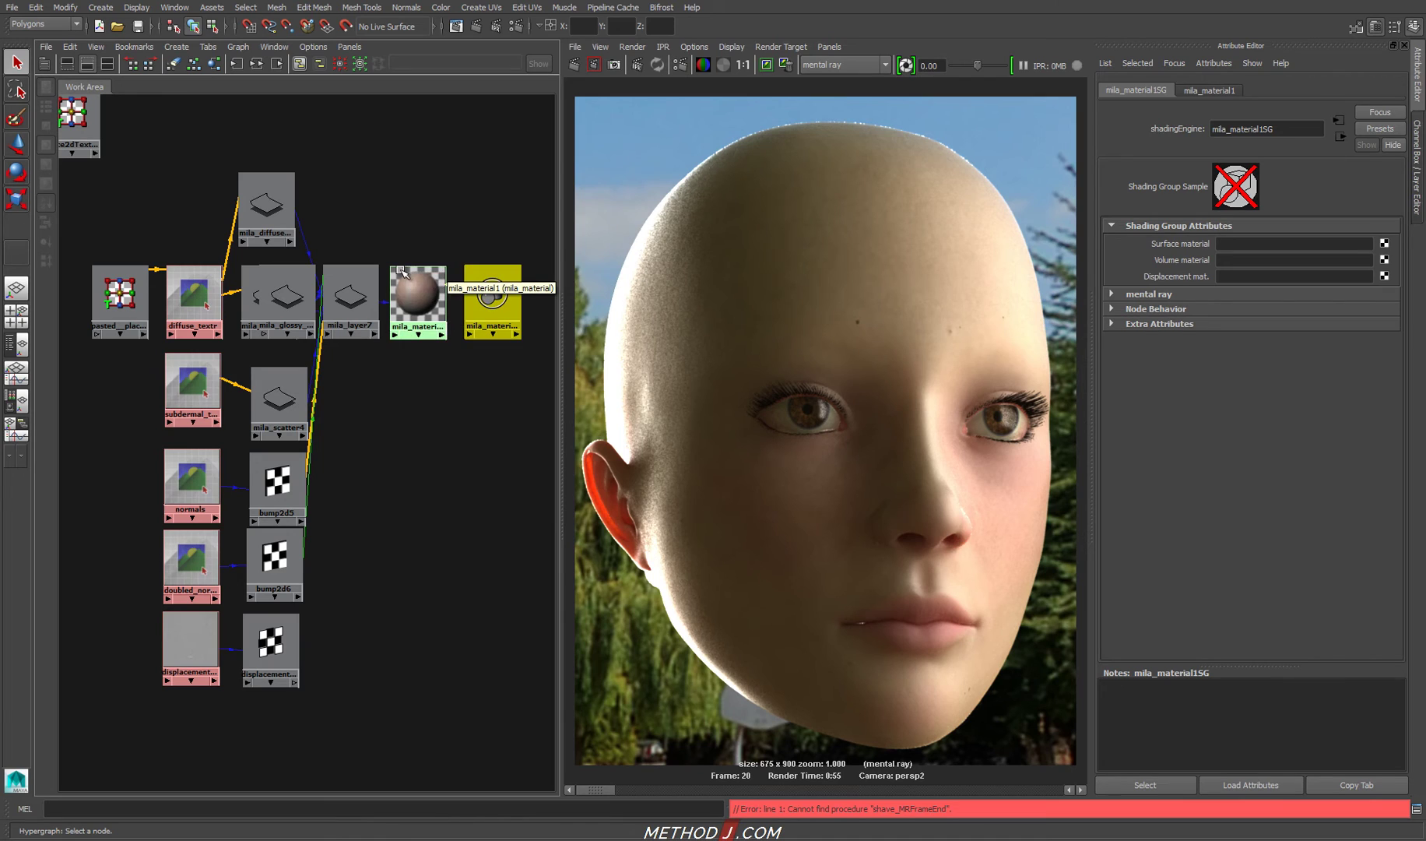
pyautogui.moveTo(406, 340); pyautogui.dragTo(492, 300, button='middle')
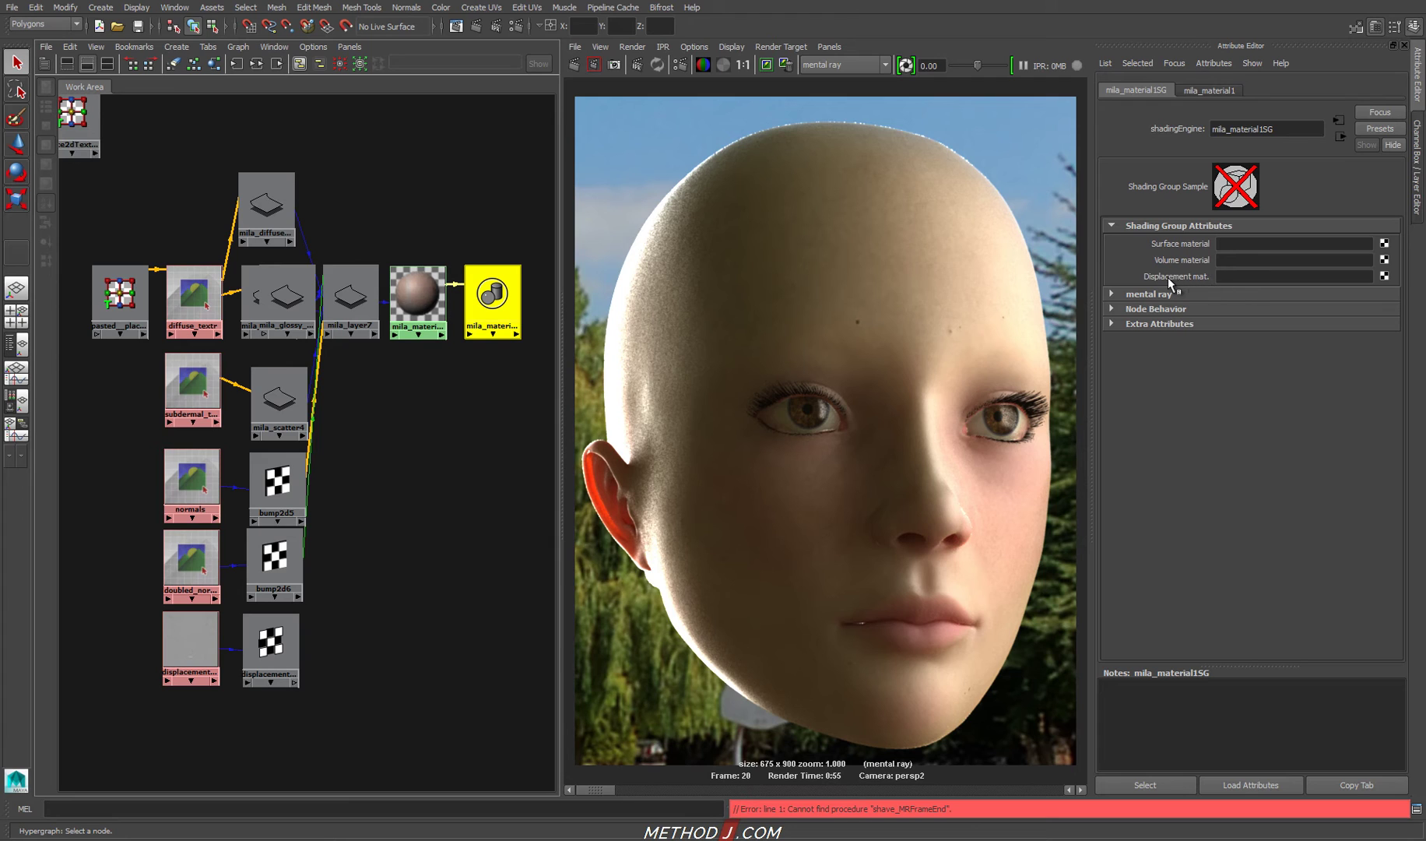
pyautogui.moveTo(189, 634); pyautogui.dragTo(193, 661)
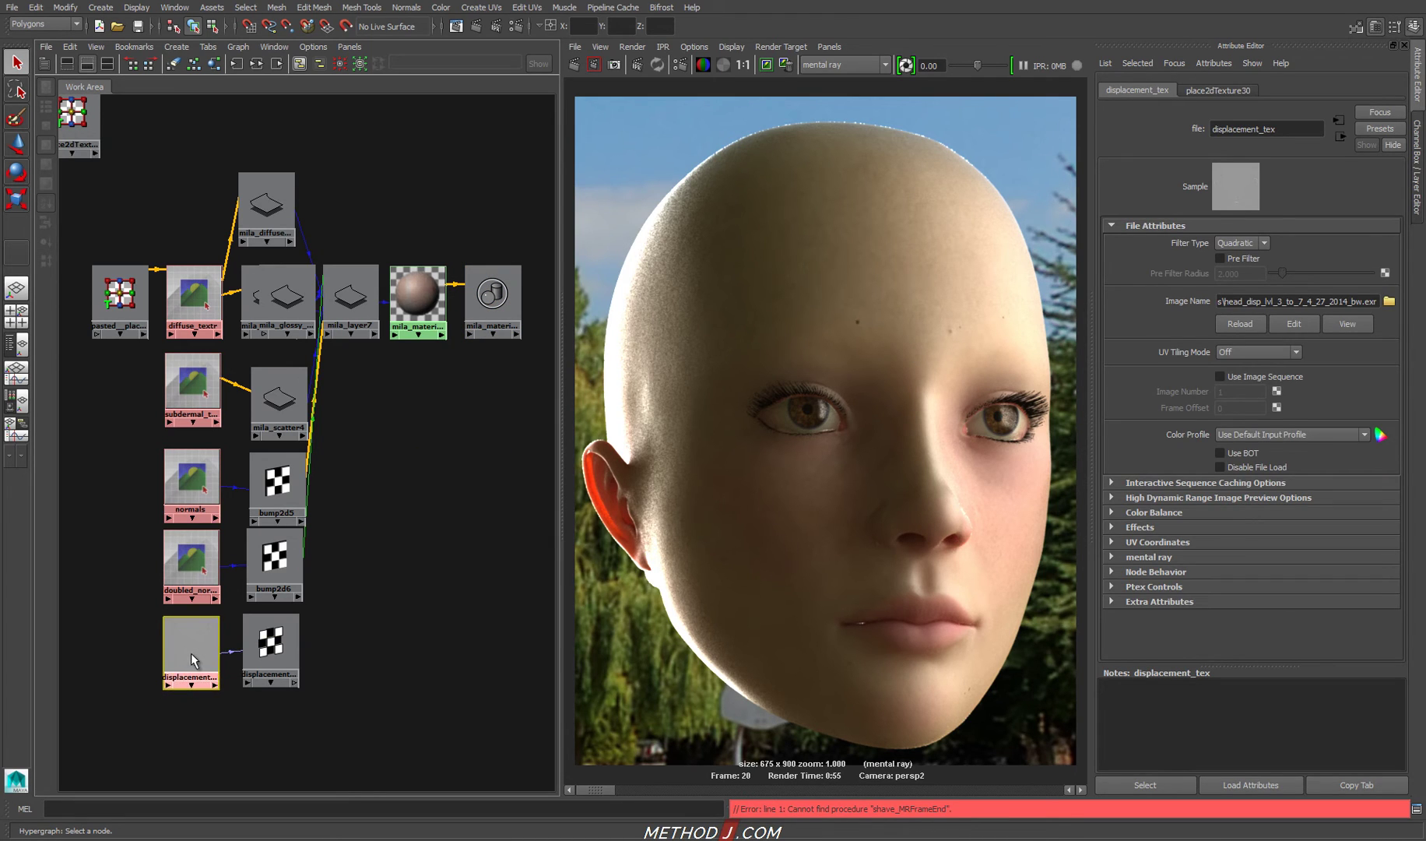
pyautogui.click(1142, 527)
pyautogui.click(1160, 513)
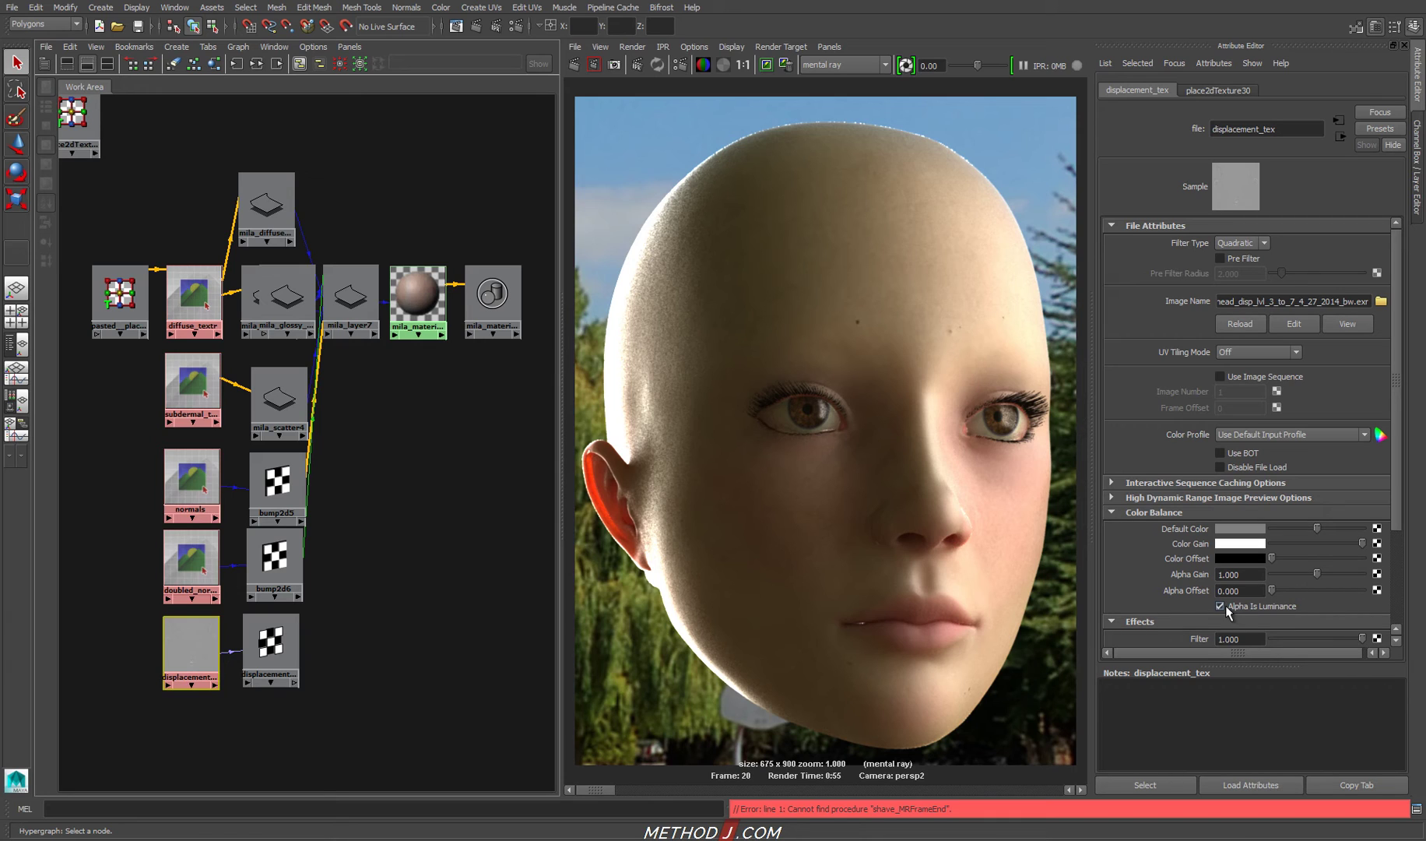
# Connect displacementShader3 to the Displacement mat. input of mila_material1SG.
pyautogui.click(266, 649)
pyautogui.moveTo(266, 651); pyautogui.dragTo(318, 603, button='middle')
pyautogui.moveTo(448, 359); pyautogui.dragTo(487, 316, button='middle')
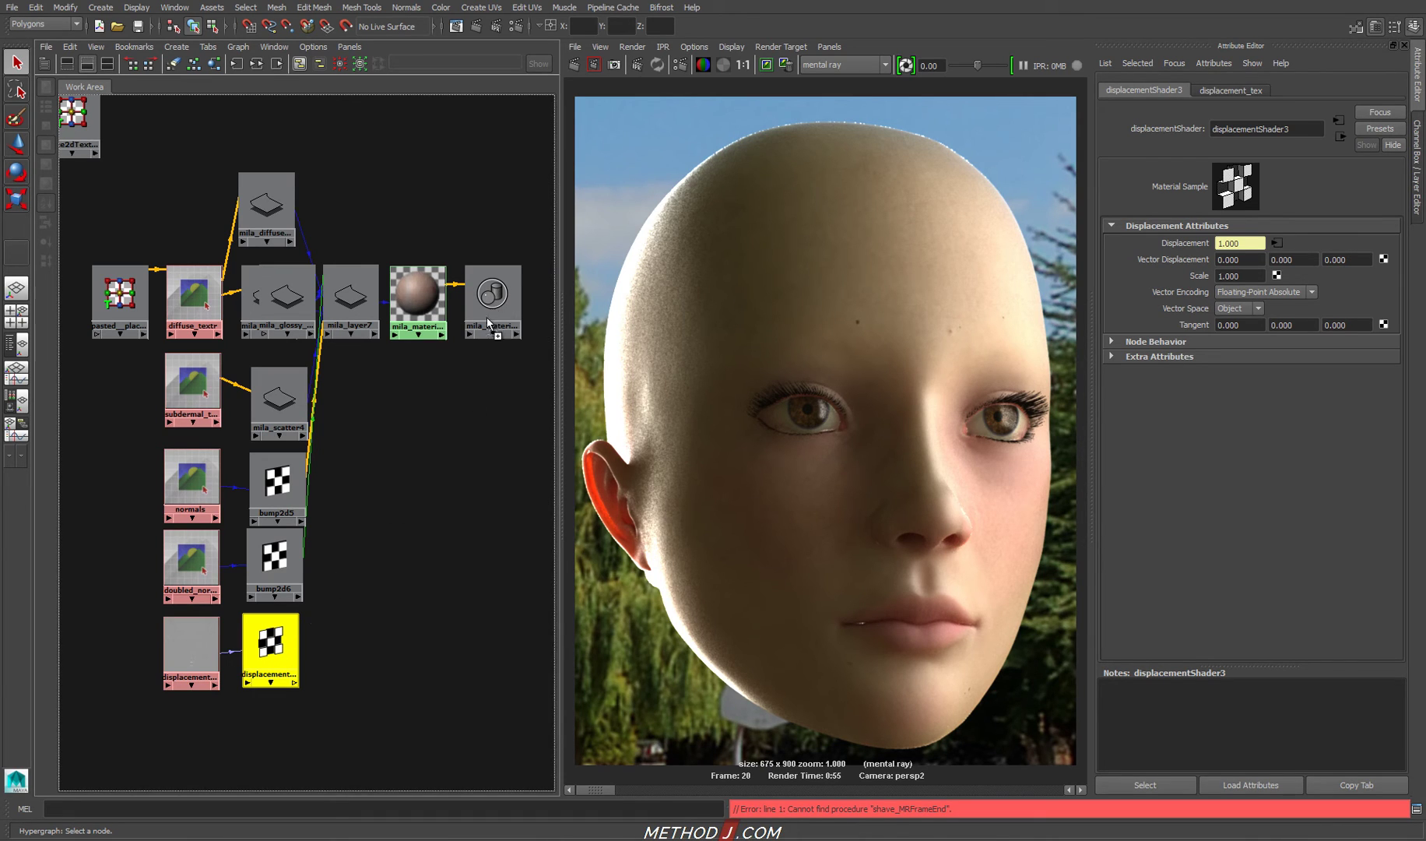
pyautogui.click(505, 282)
pyautogui.moveTo(270, 646); pyautogui.dragTo(1168, 282, button='middle')
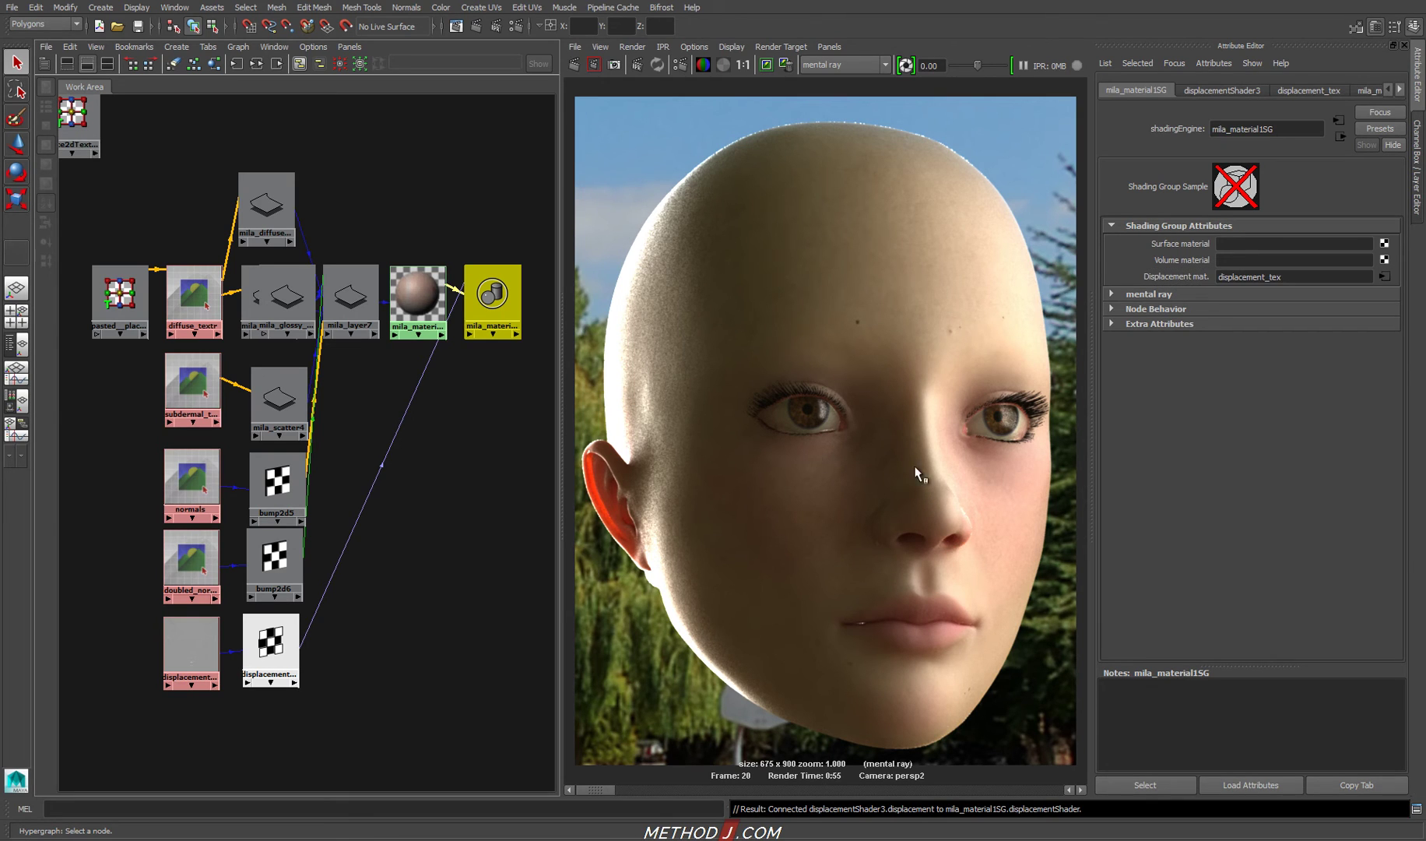
# Disable the Fresnel Glossy Reflection, Diffuse Reflection and Scatter layers on mila_material1.
pyautogui.click(414, 283)
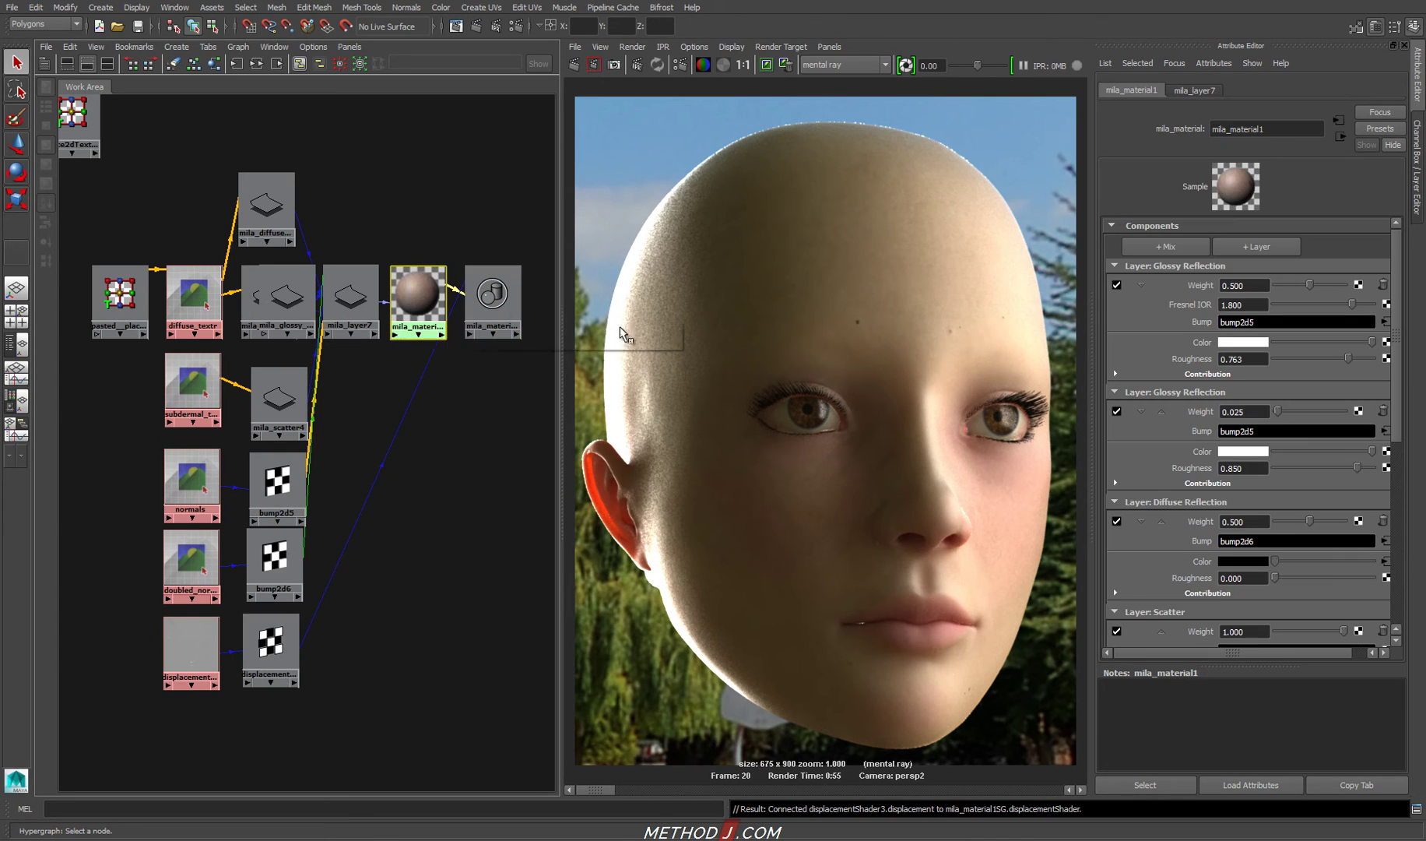
pyautogui.click(1117, 285)
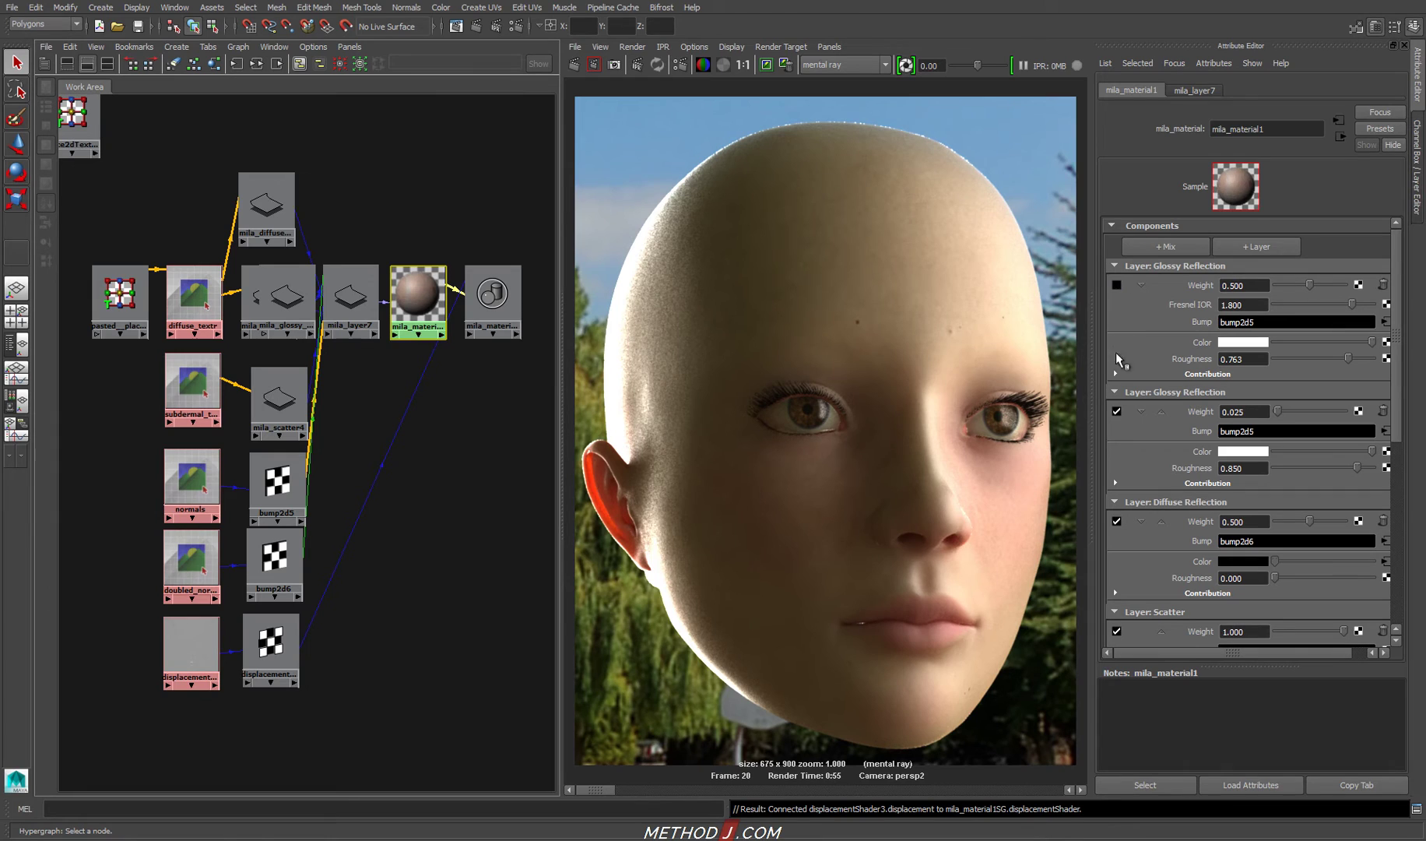
pyautogui.click(1116, 521)
pyautogui.scroll(-5, 1184, 540)
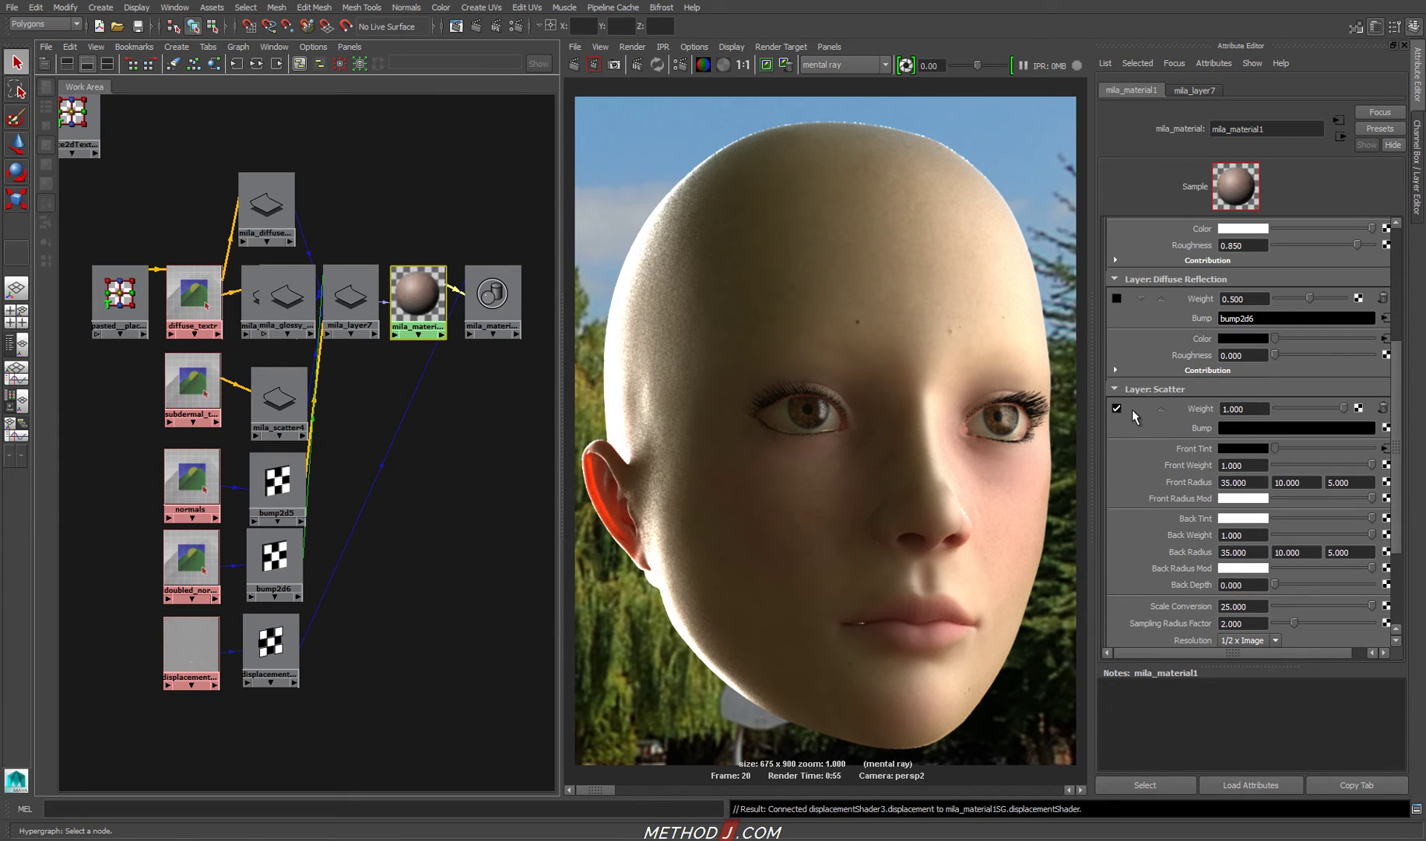
pyautogui.click(1116, 408)
pyautogui.scroll(-3, 1129, 436)
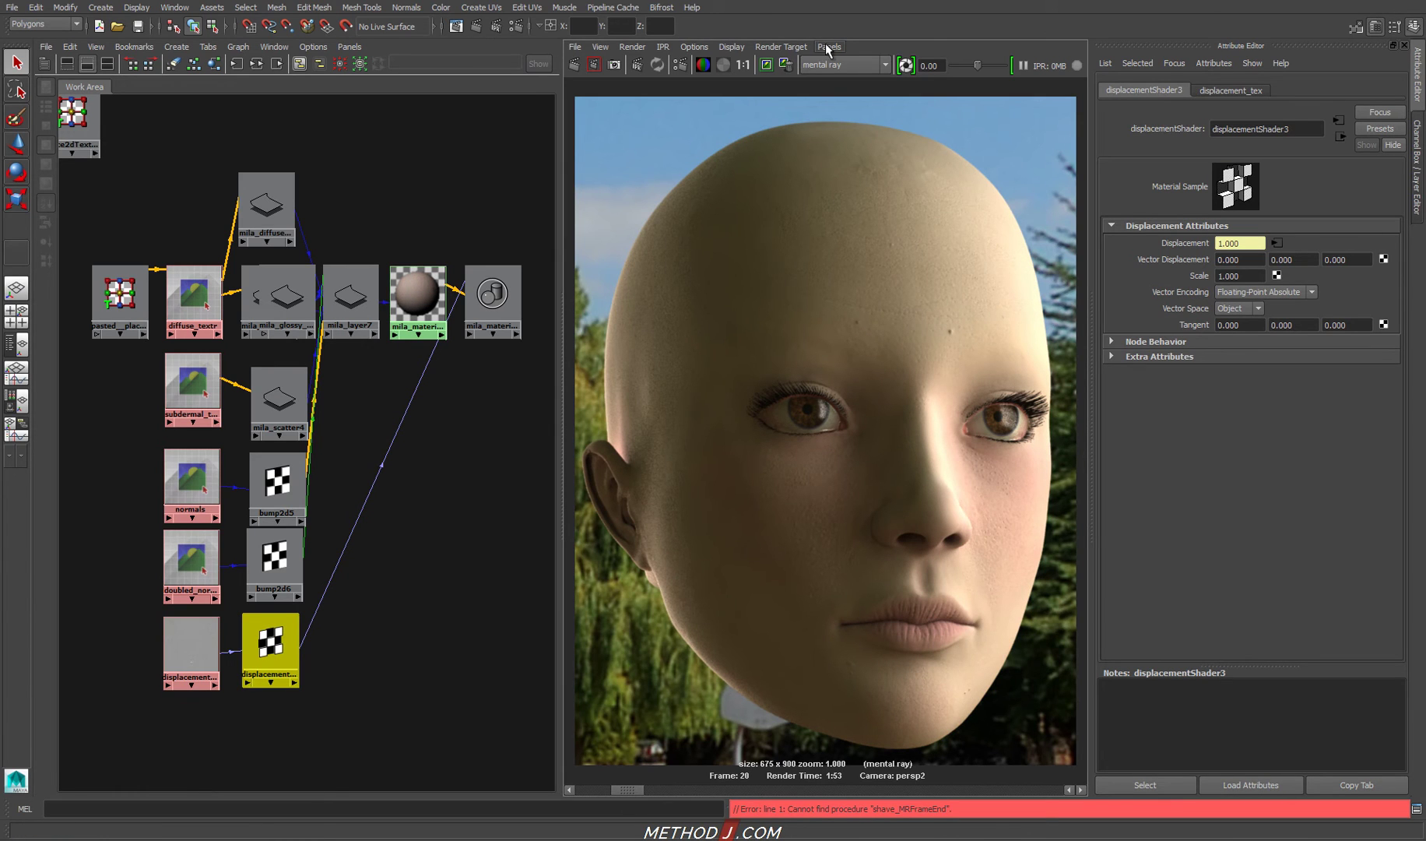
# Switch the render panel to the persp2 camera view and select the head mesh.
pyautogui.click(828, 46)
pyautogui.moveTo(843, 62)
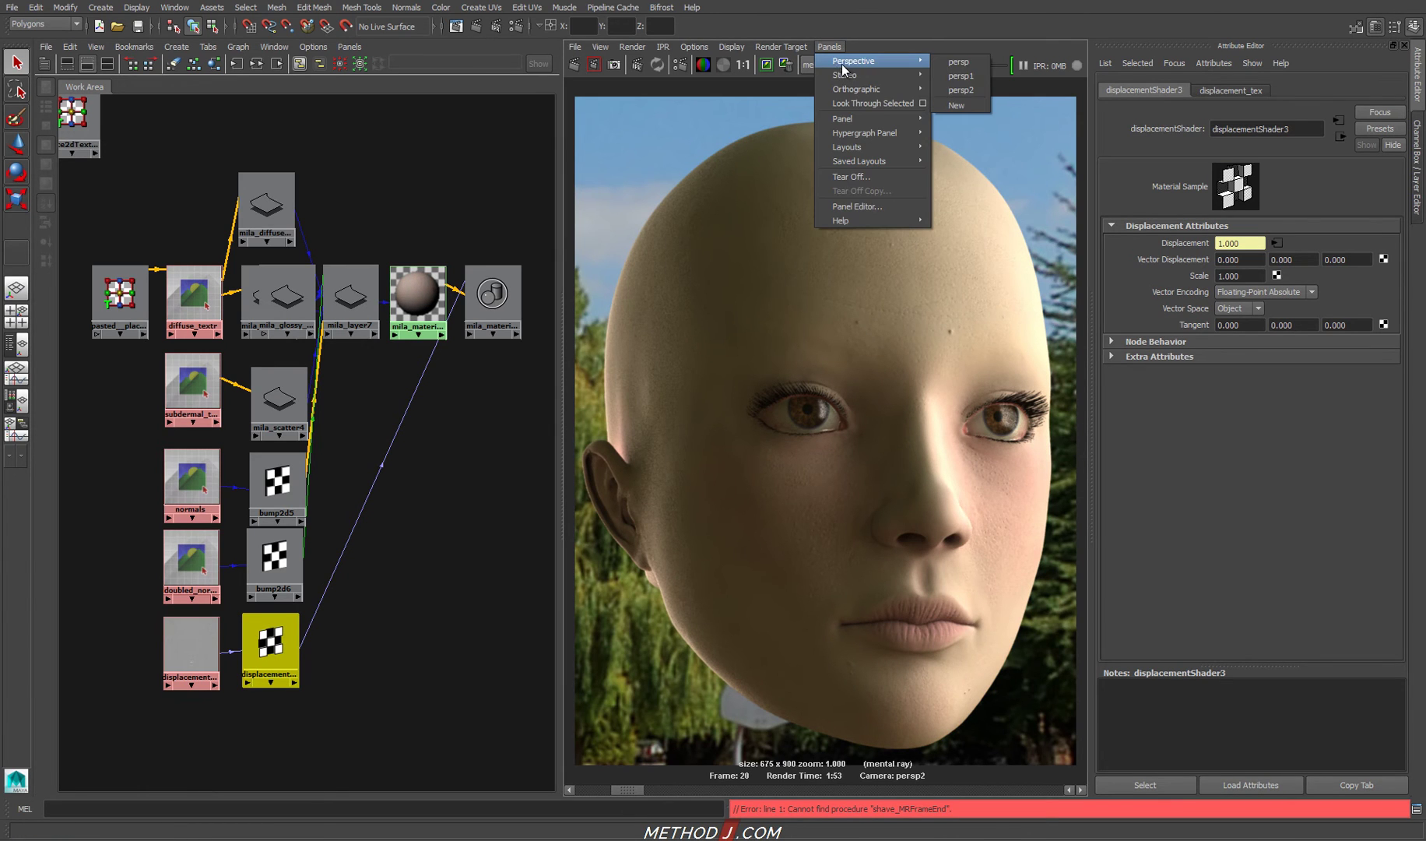
pyautogui.click(962, 90)
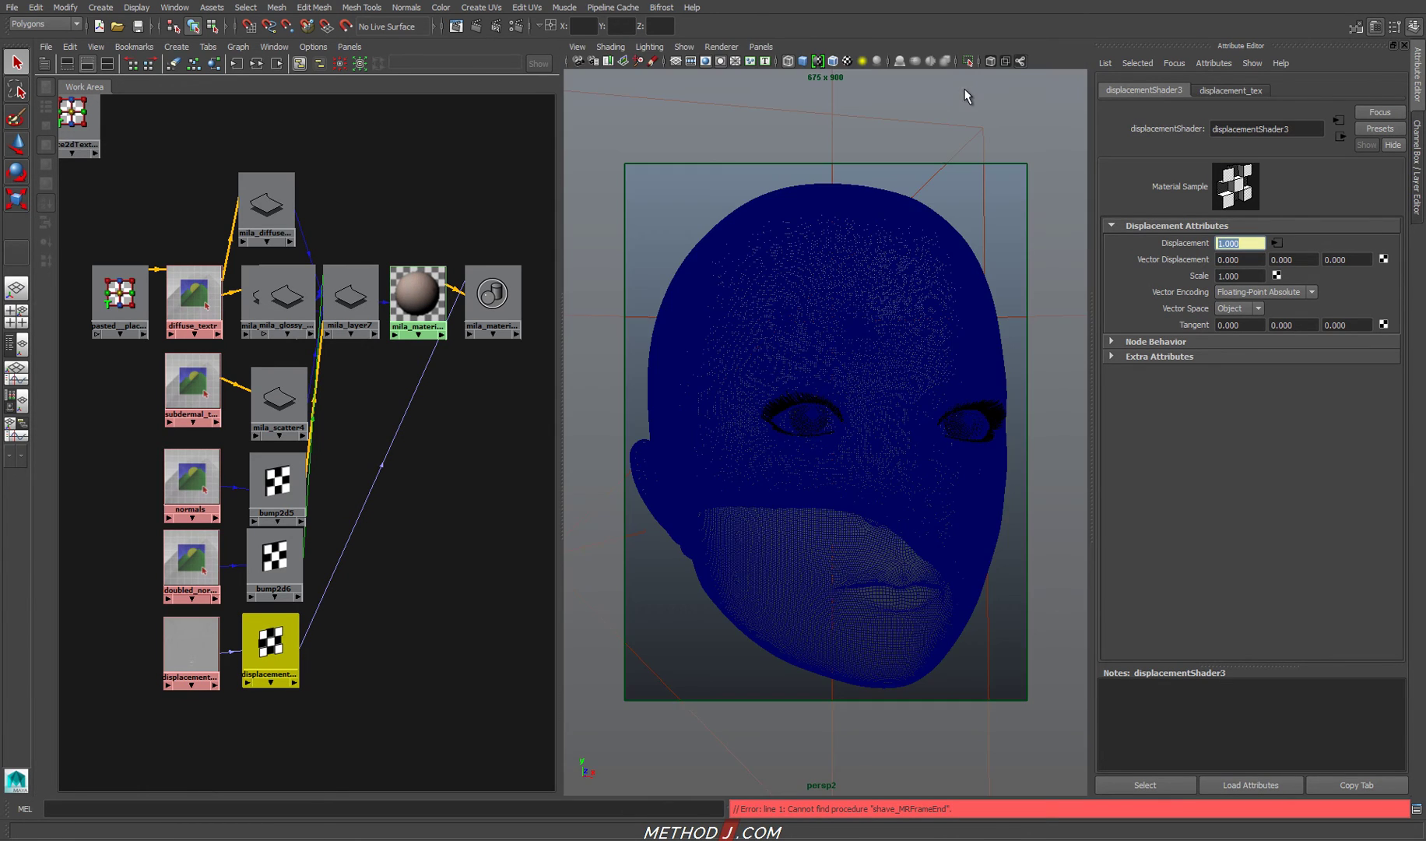
pyautogui.click(881, 240)
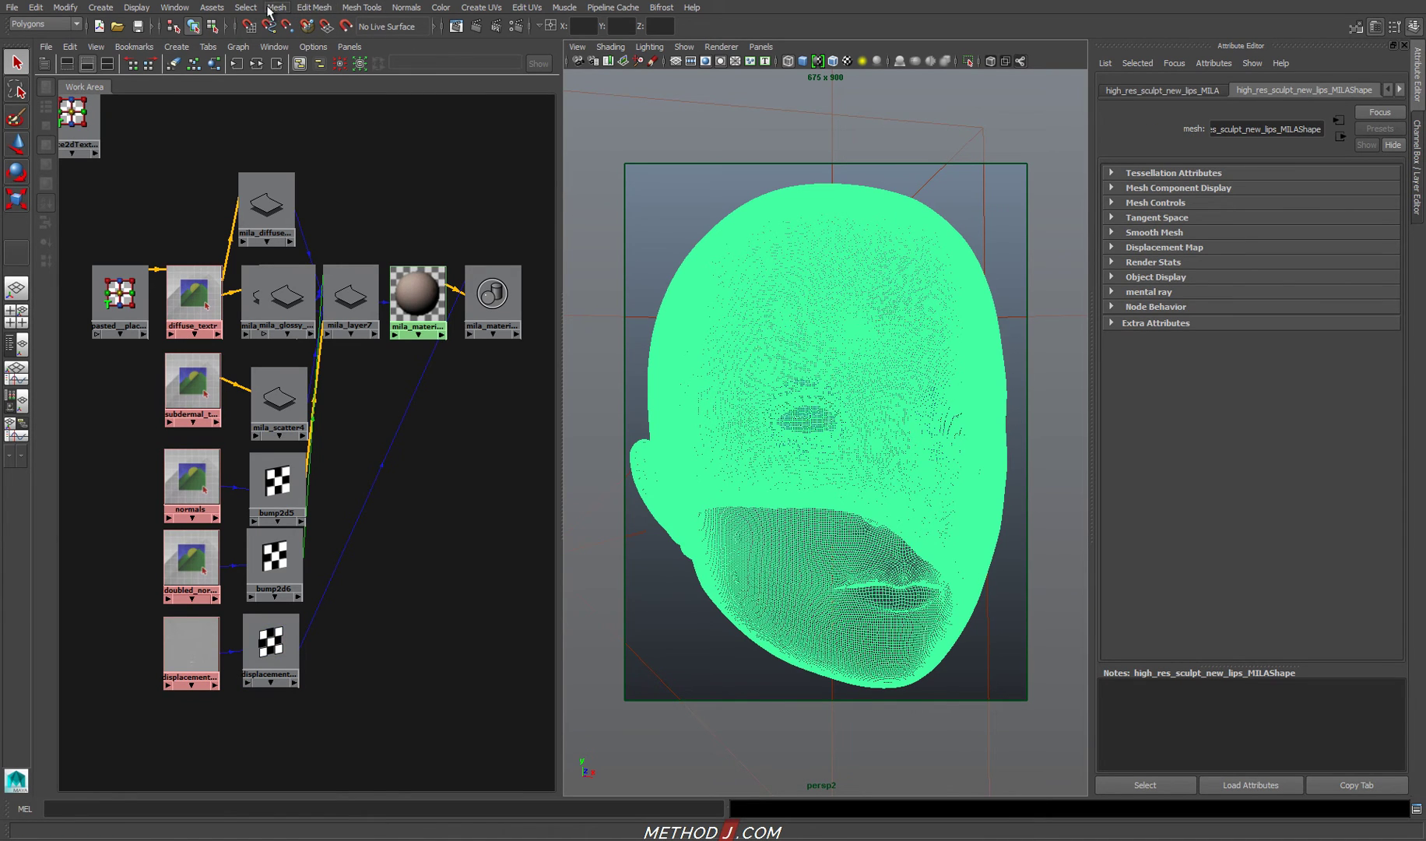
# Create a displacement approximation for the head in the mental ray Approximation Editor, using the Fine View High Quality preset.
pyautogui.click(174, 7)
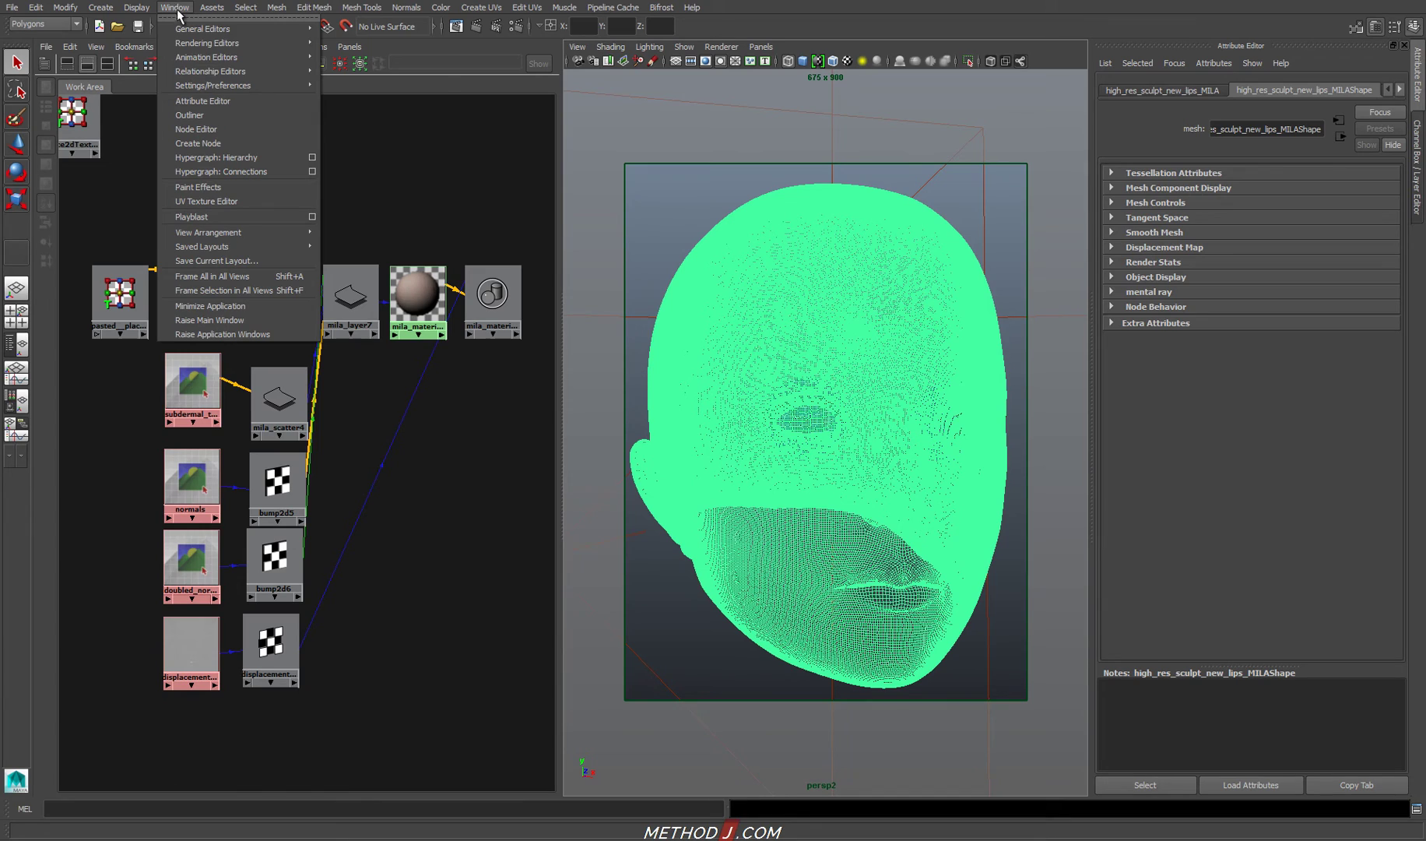
pyautogui.moveTo(207, 46)
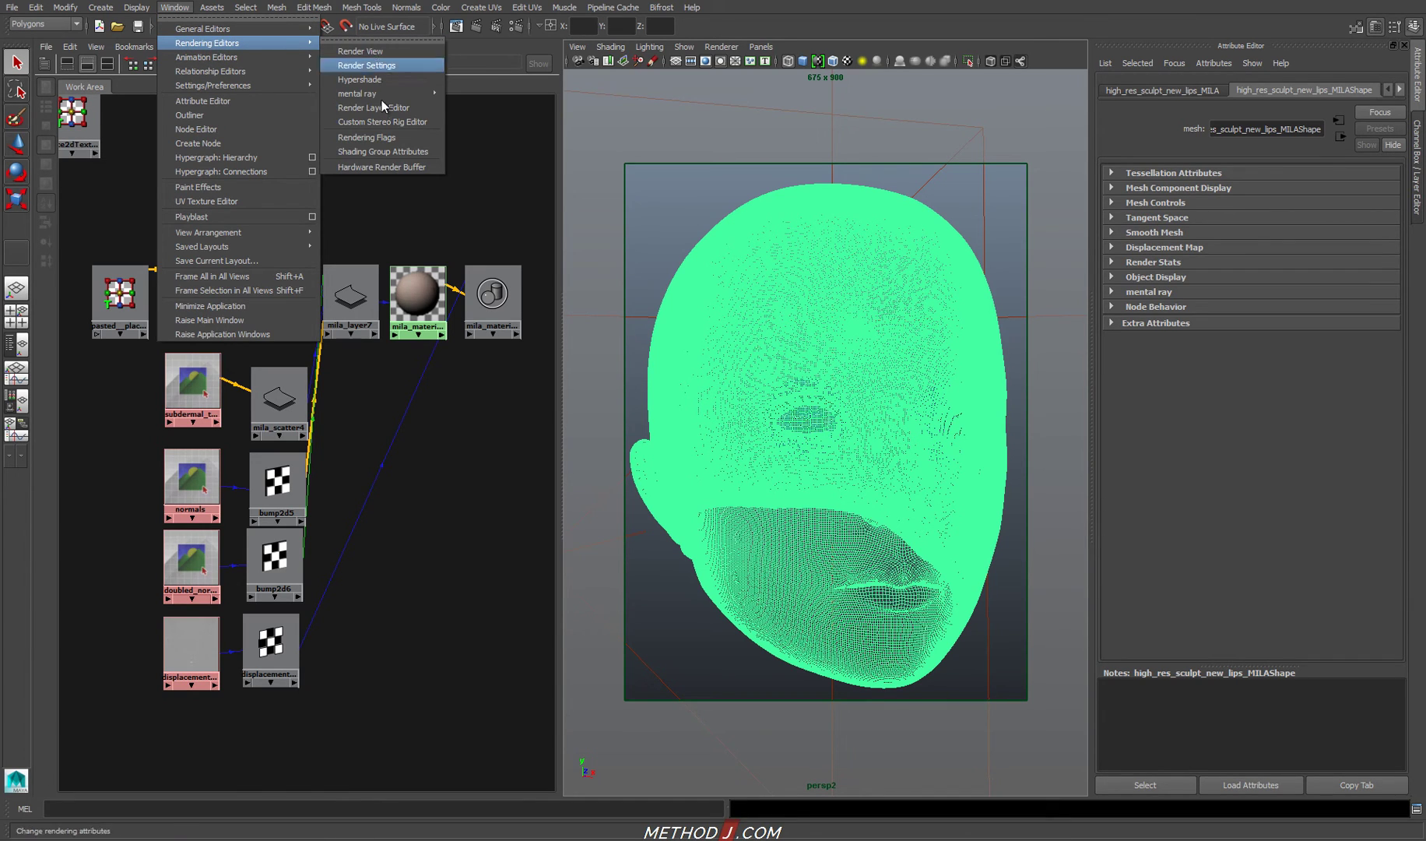
pyautogui.moveTo(380, 93)
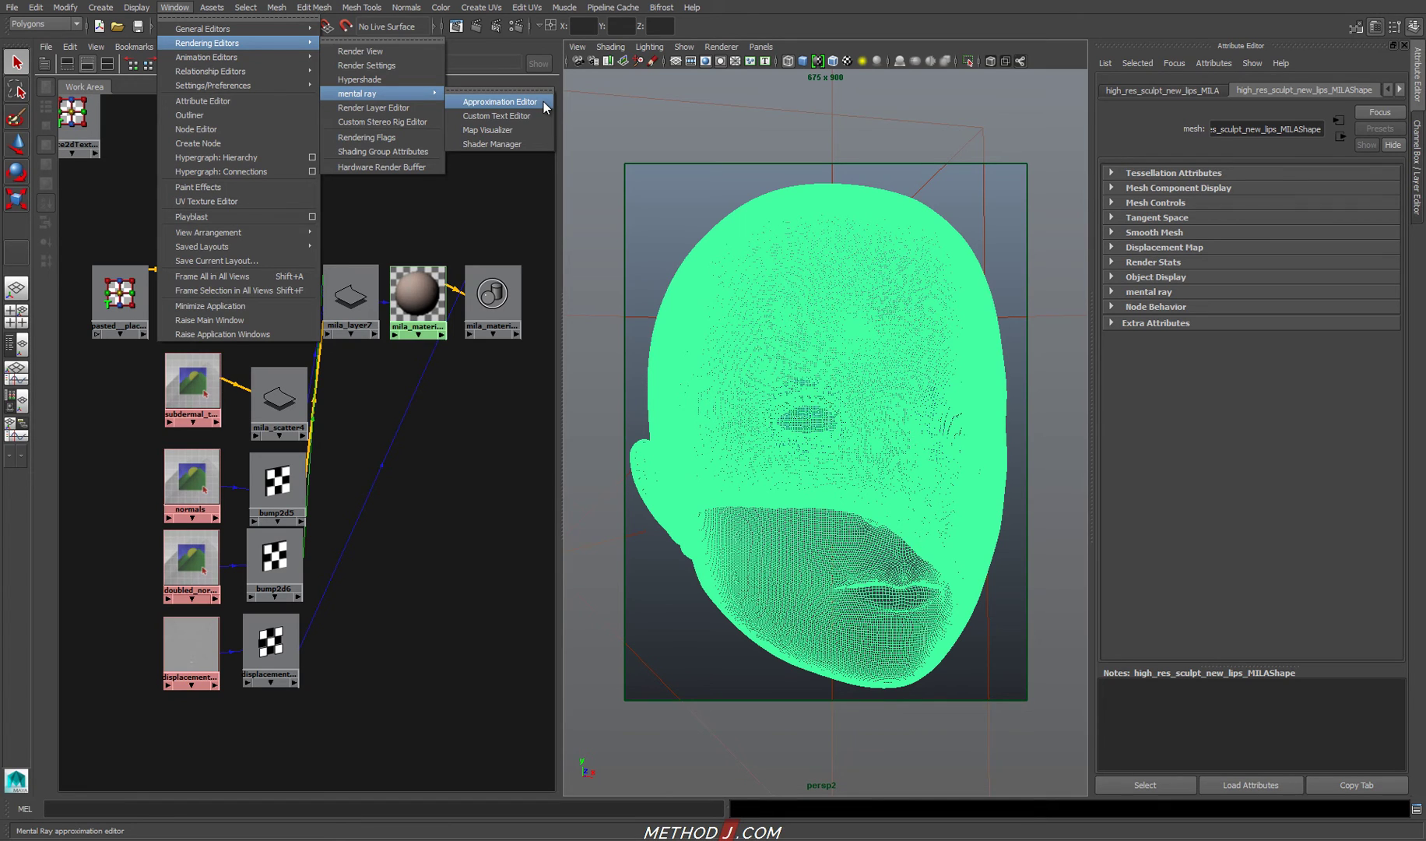
pyautogui.click(500, 101)
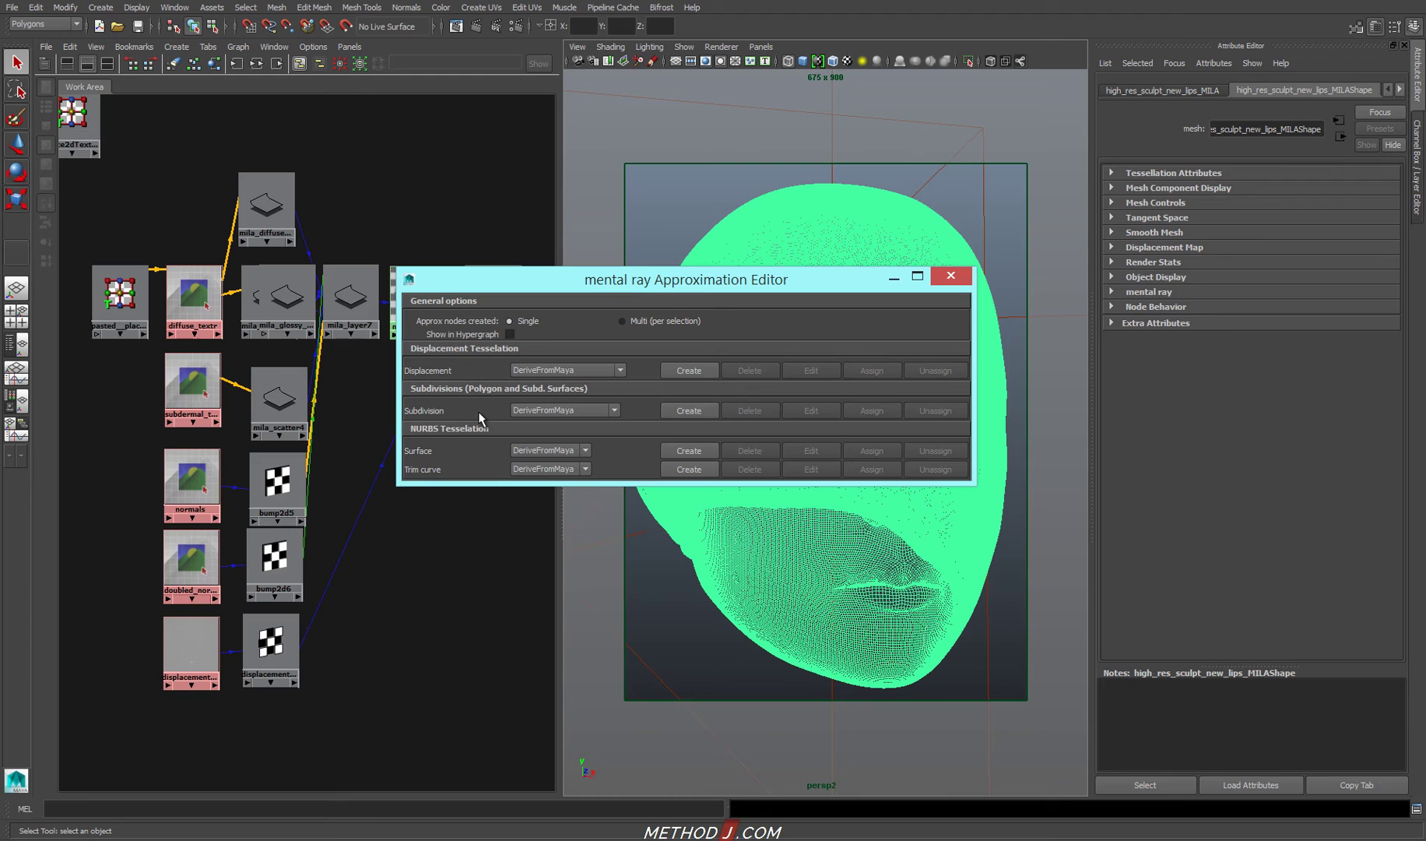
pyautogui.click(584, 367)
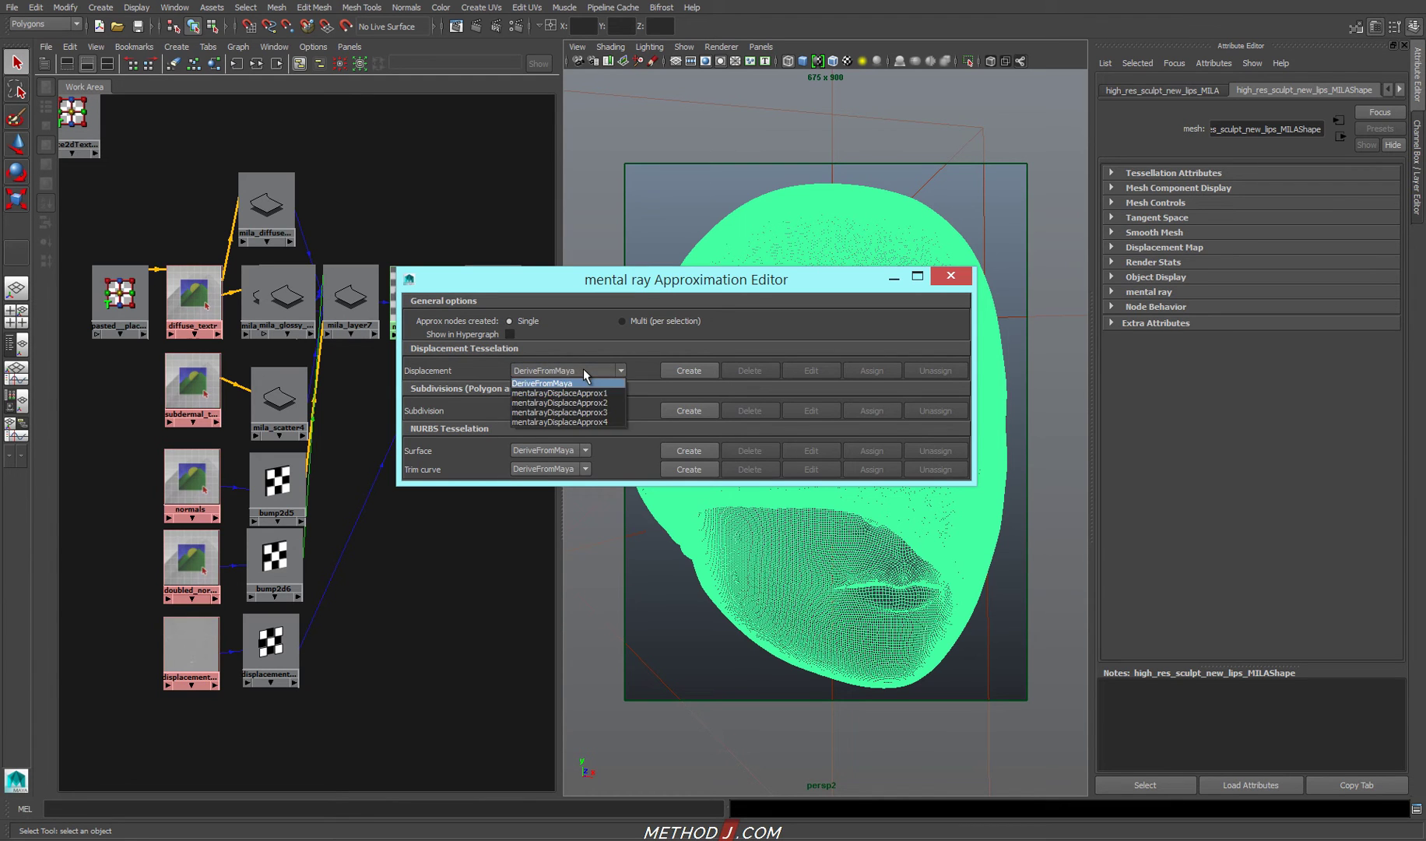
pyautogui.click(585, 367)
pyautogui.moveTo(728, 276); pyautogui.dragTo(411, 333)
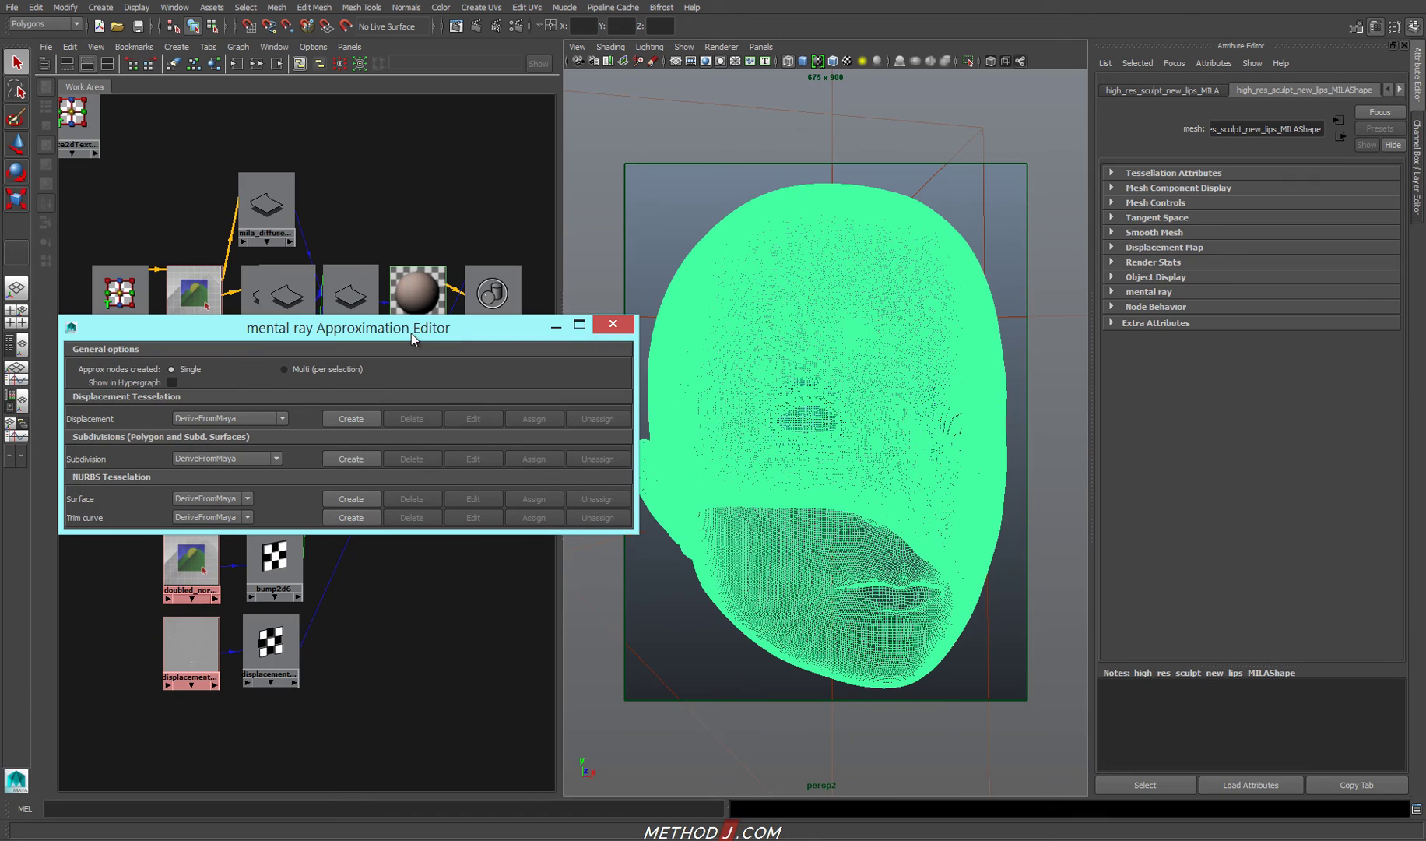
pyautogui.click(360, 418)
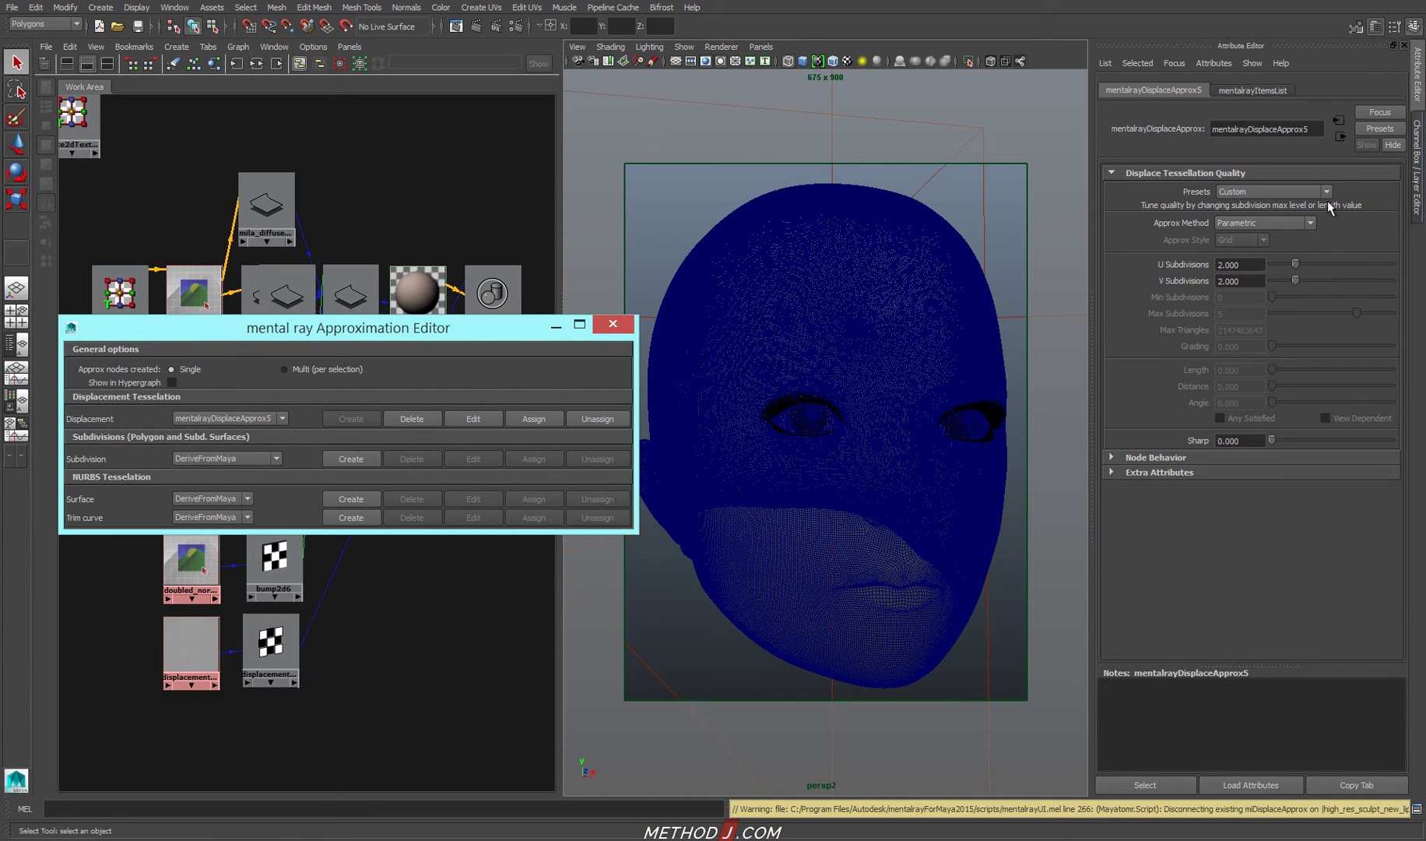
pyautogui.click(1245, 190)
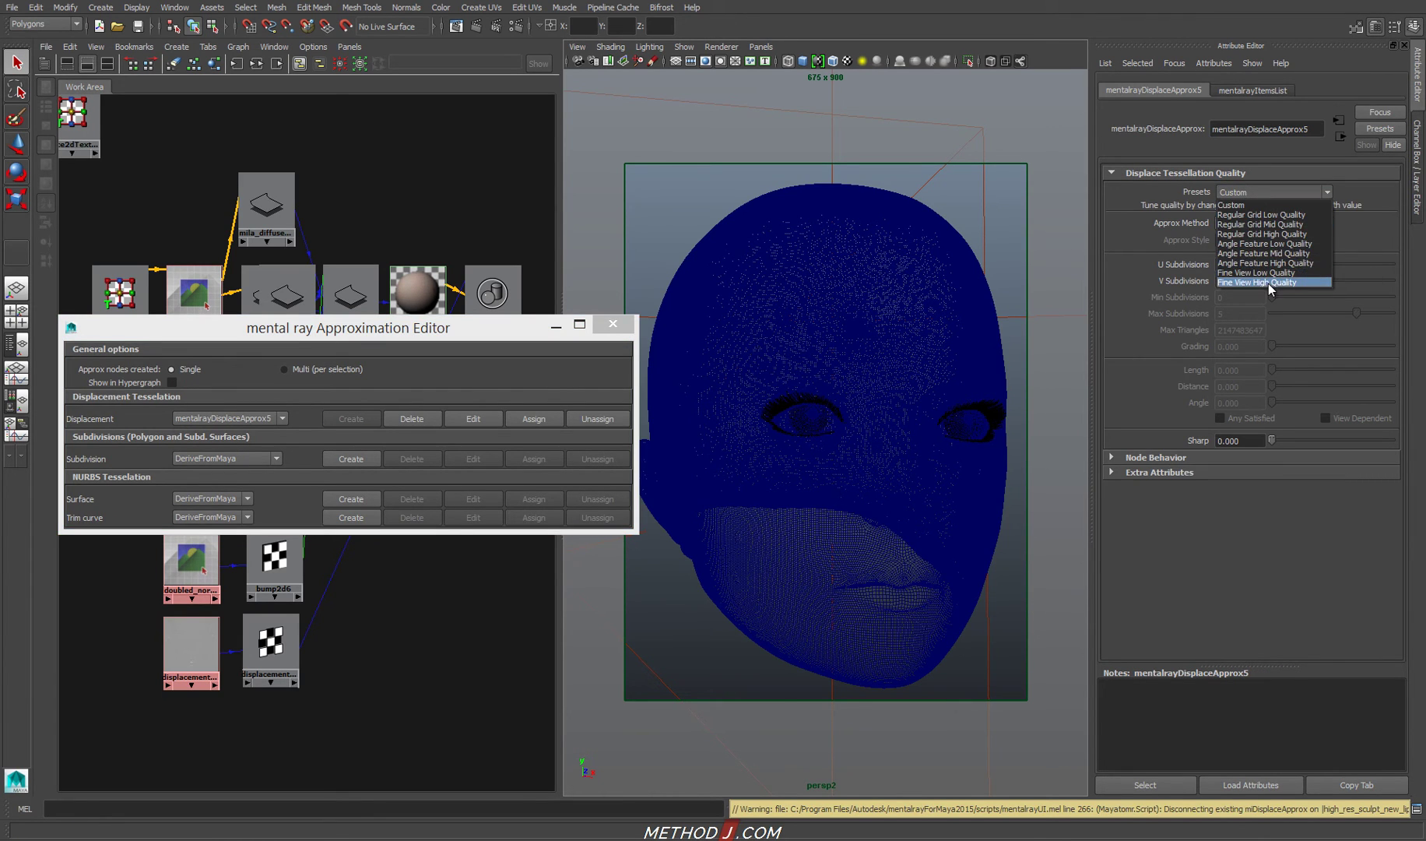
pyautogui.click(1267, 282)
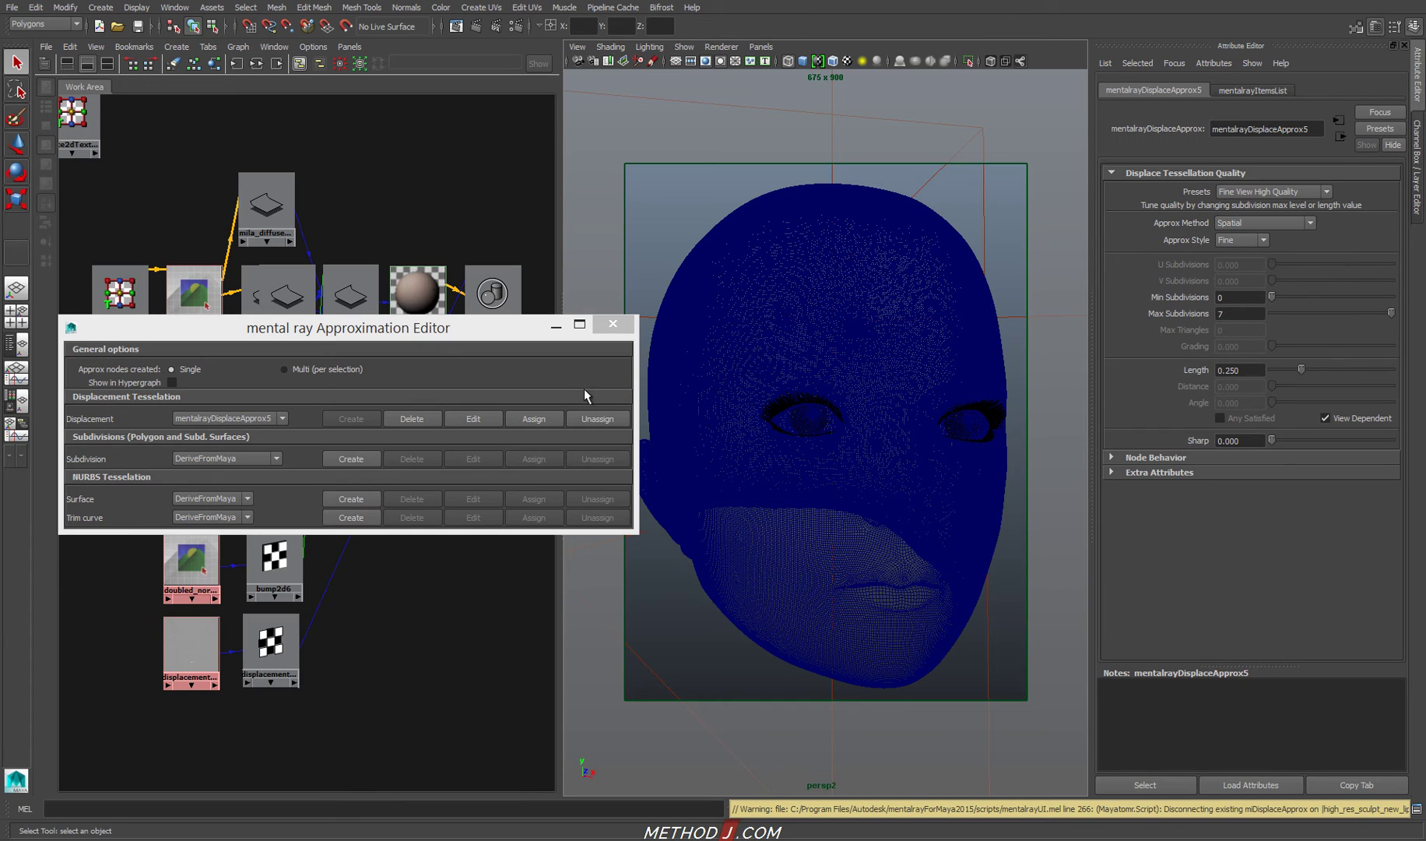
# Create a subdivision approximation with the Spatial approximation method and close the Approximation Editor.
pyautogui.click(349, 460)
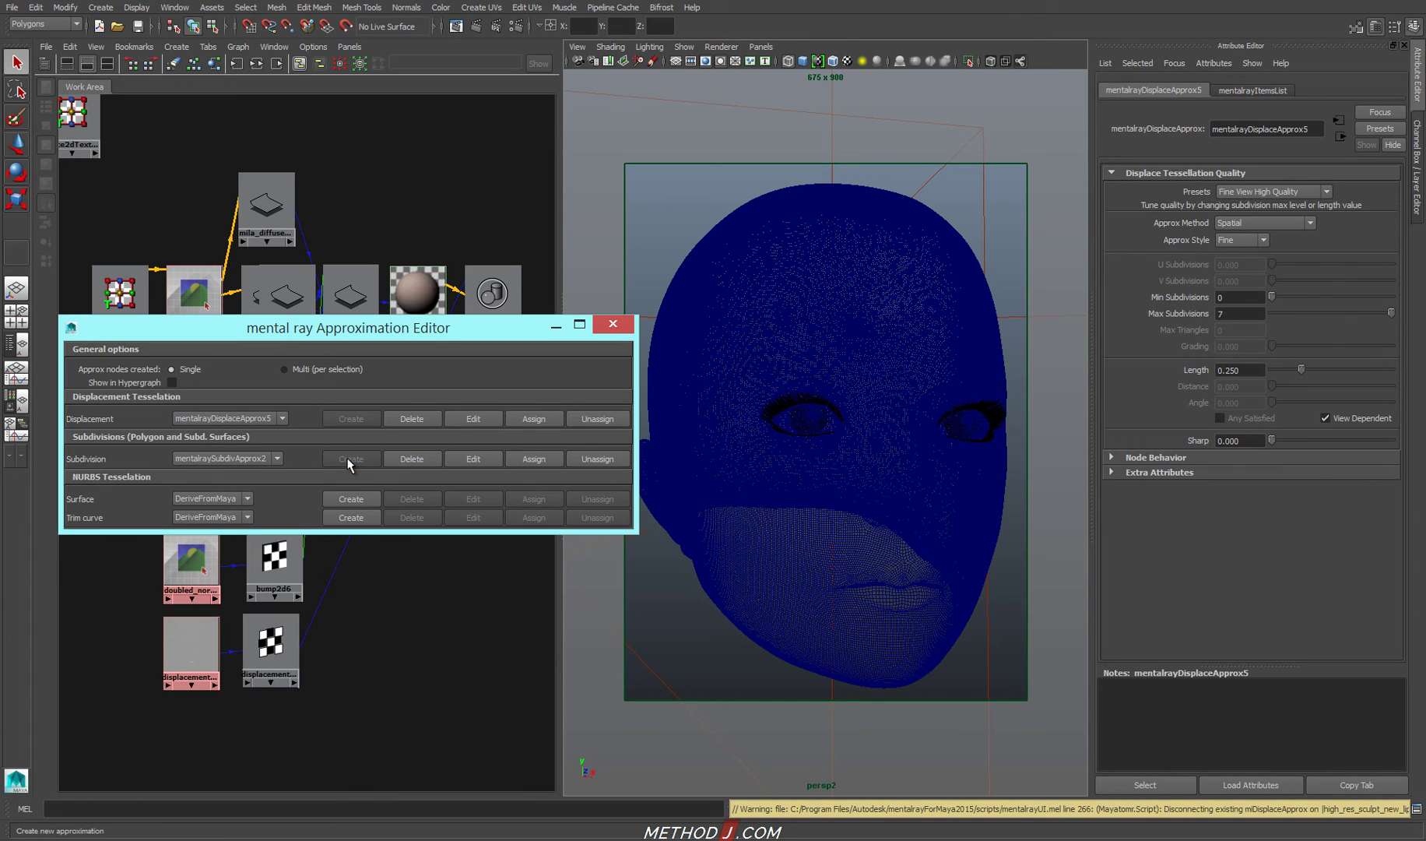
pyautogui.click(1238, 190)
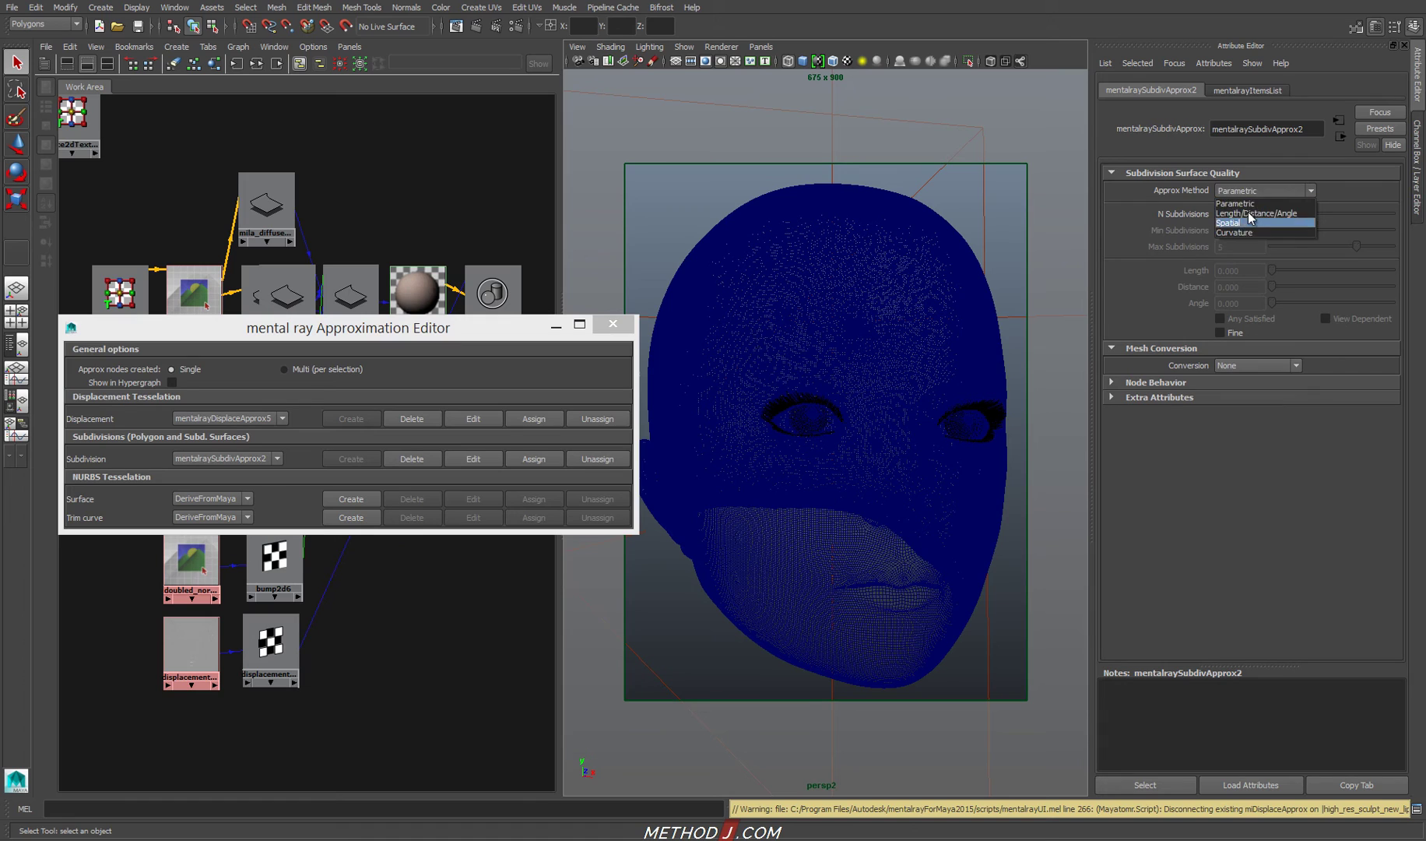
pyautogui.click(1250, 222)
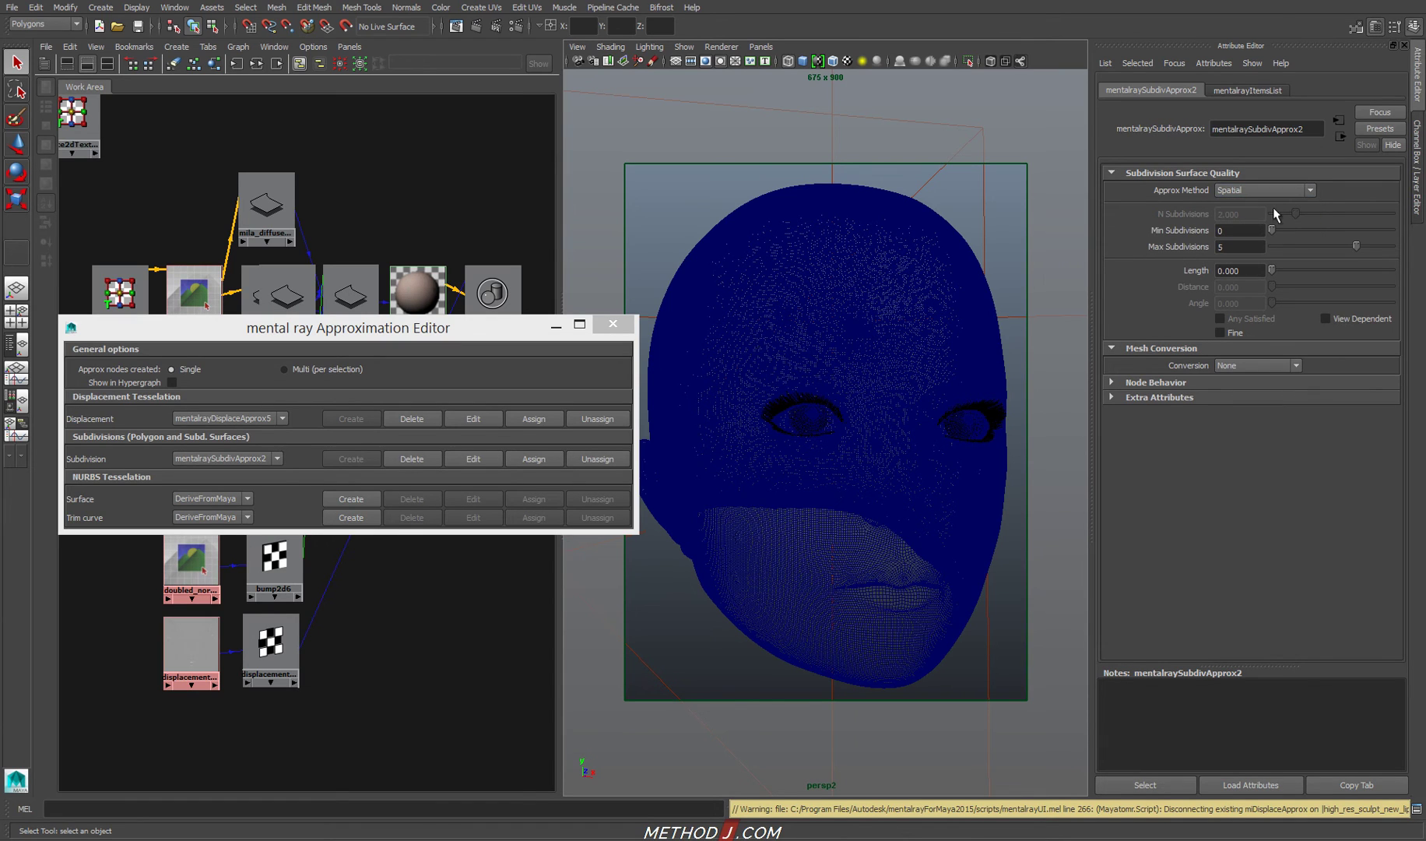
pyautogui.click(629, 325)
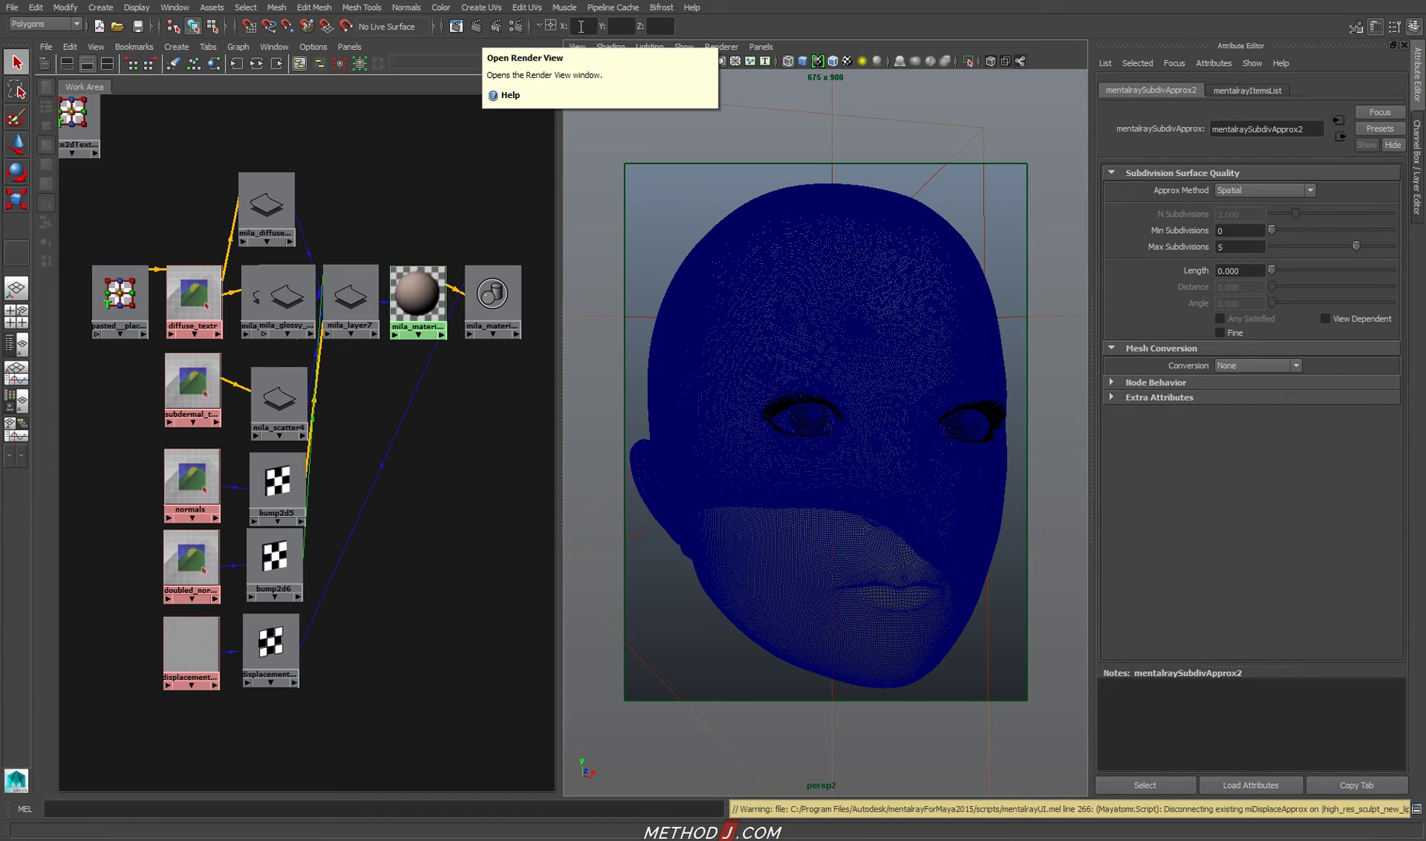
# Show the Render View in the viewport panel and render the selected region with mental ray.
pyautogui.click(760, 47)
pyautogui.moveTo(790, 122)
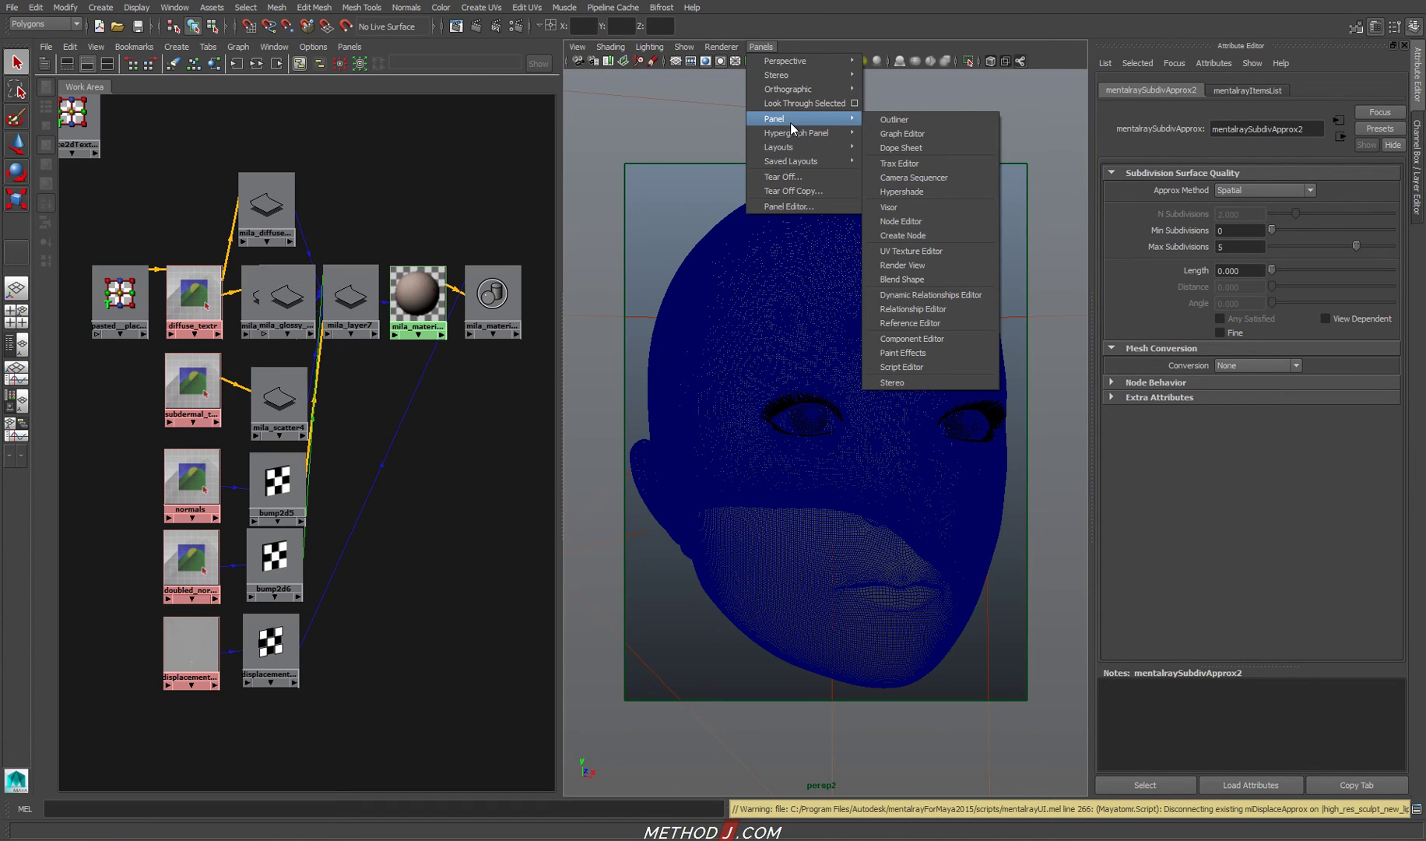
pyautogui.click(904, 265)
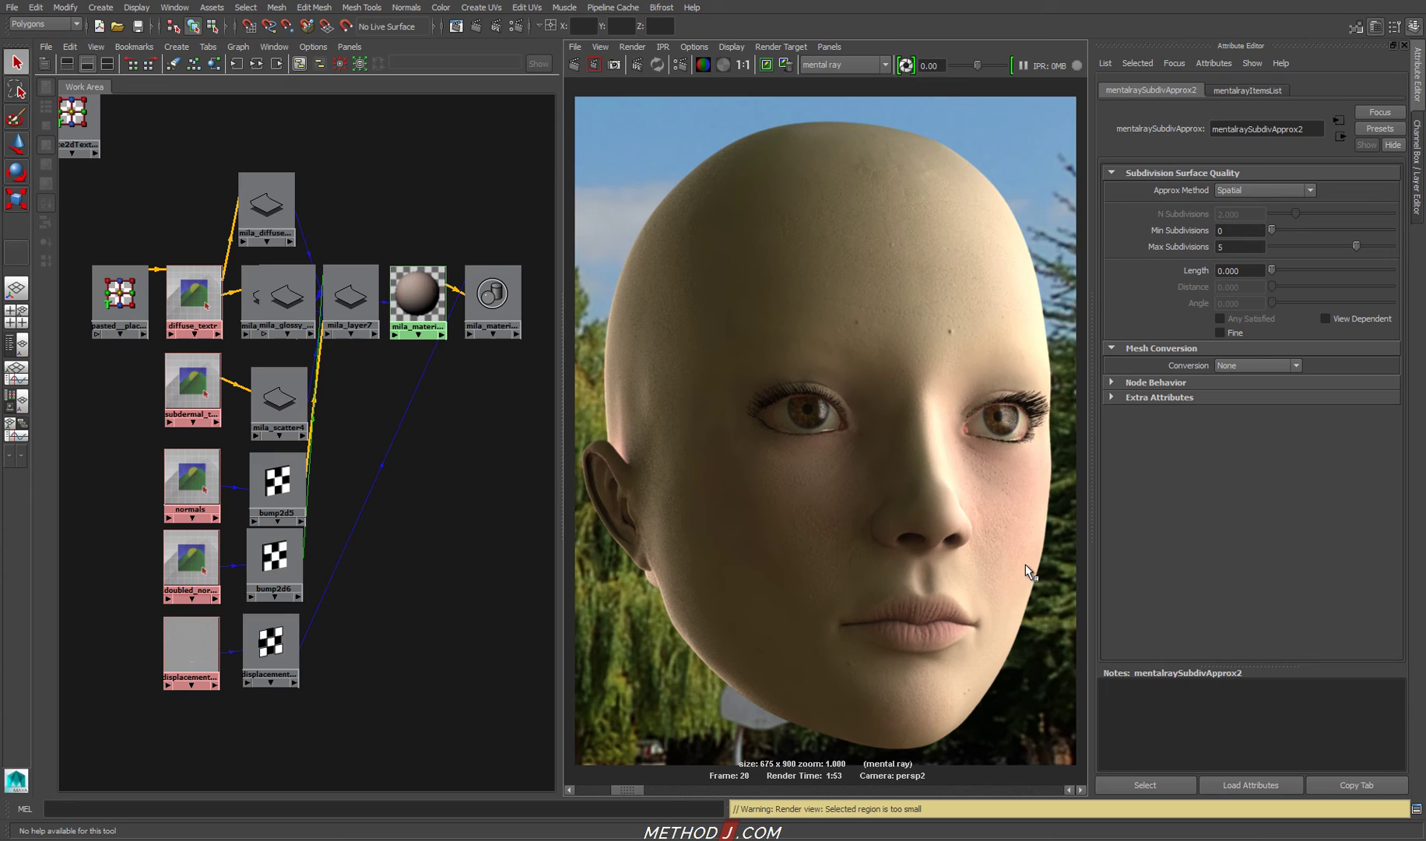
pyautogui.click(593, 66)
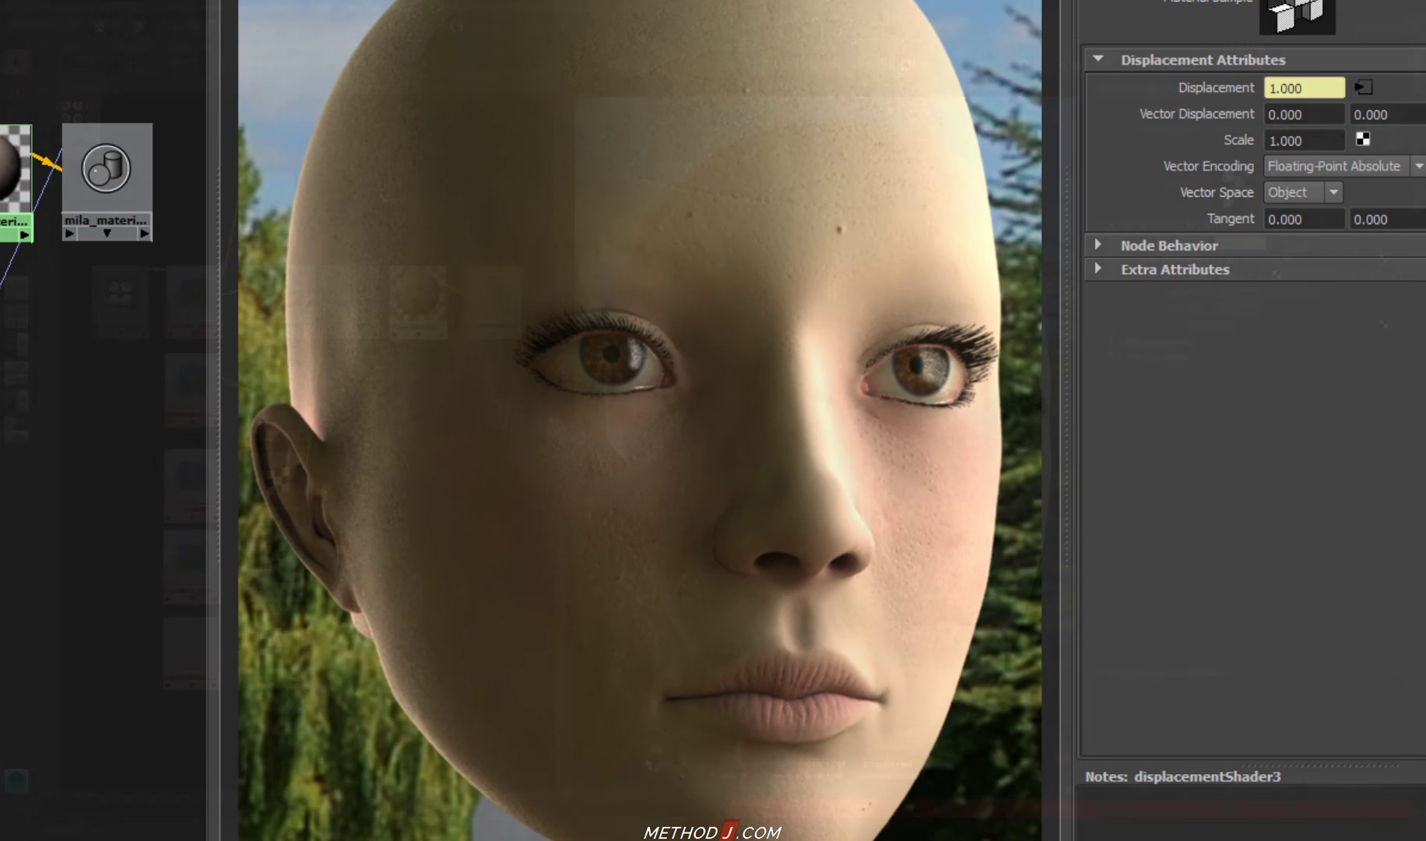
# Return the render panel to the persp2 camera view and select the head mesh.
pyautogui.click(829, 47)
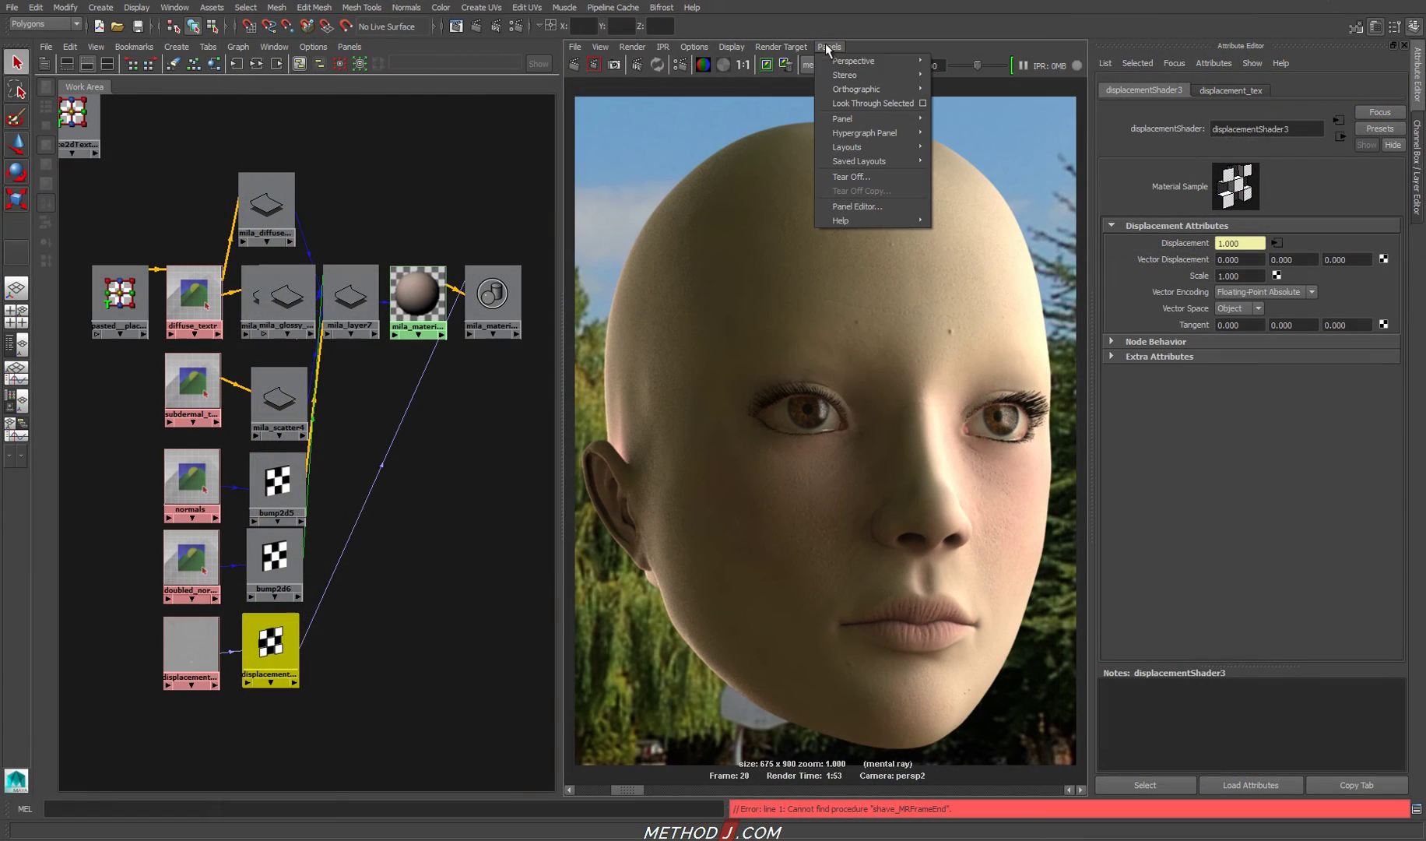
pyautogui.moveTo(895, 61)
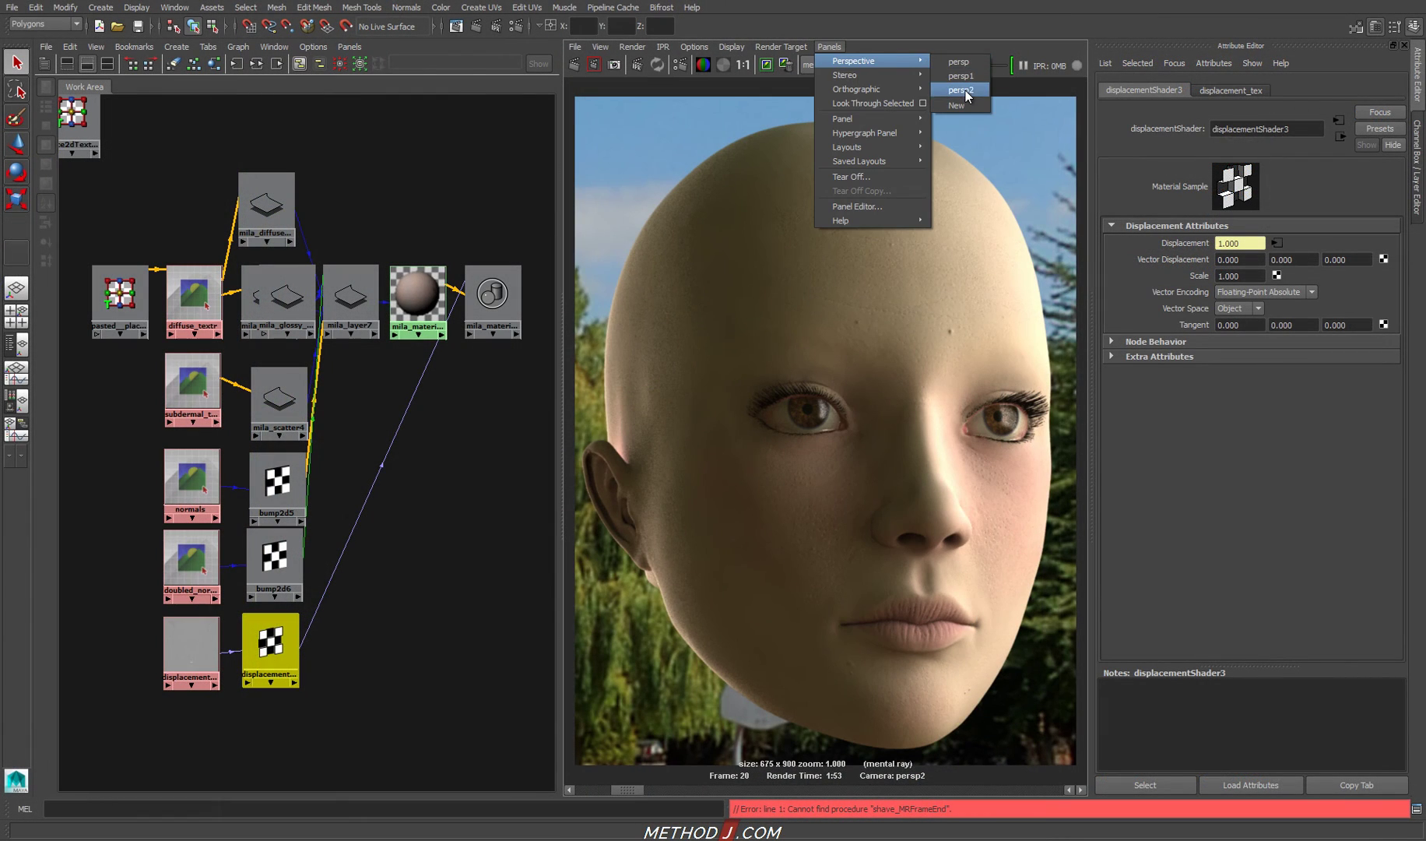
pyautogui.click(962, 91)
pyautogui.click(881, 239)
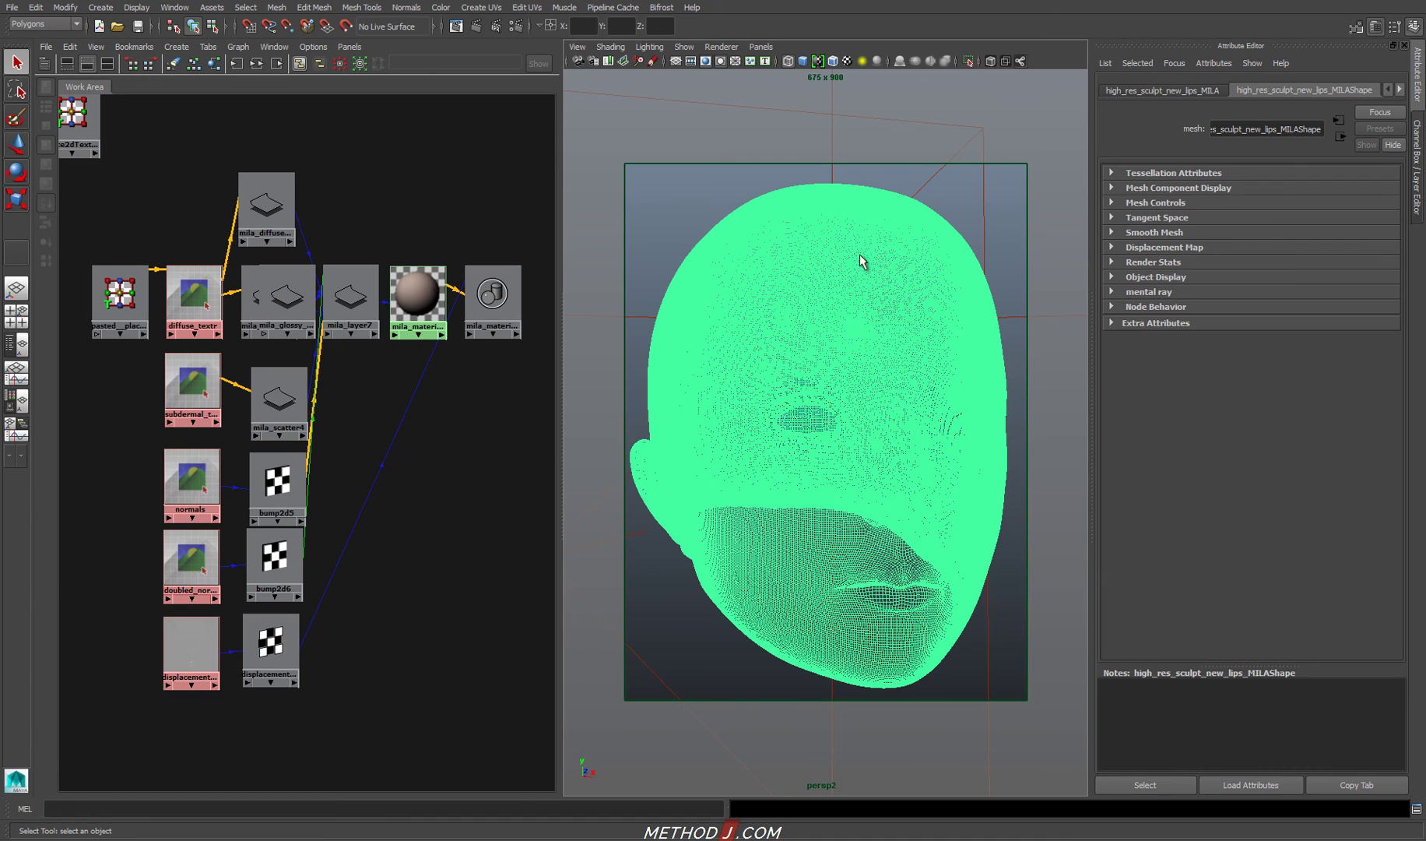
# Create a displacement approximation for the head in the mental ray Approximation Editor and apply the Fine View High Quality preset.
pyautogui.click(174, 8)
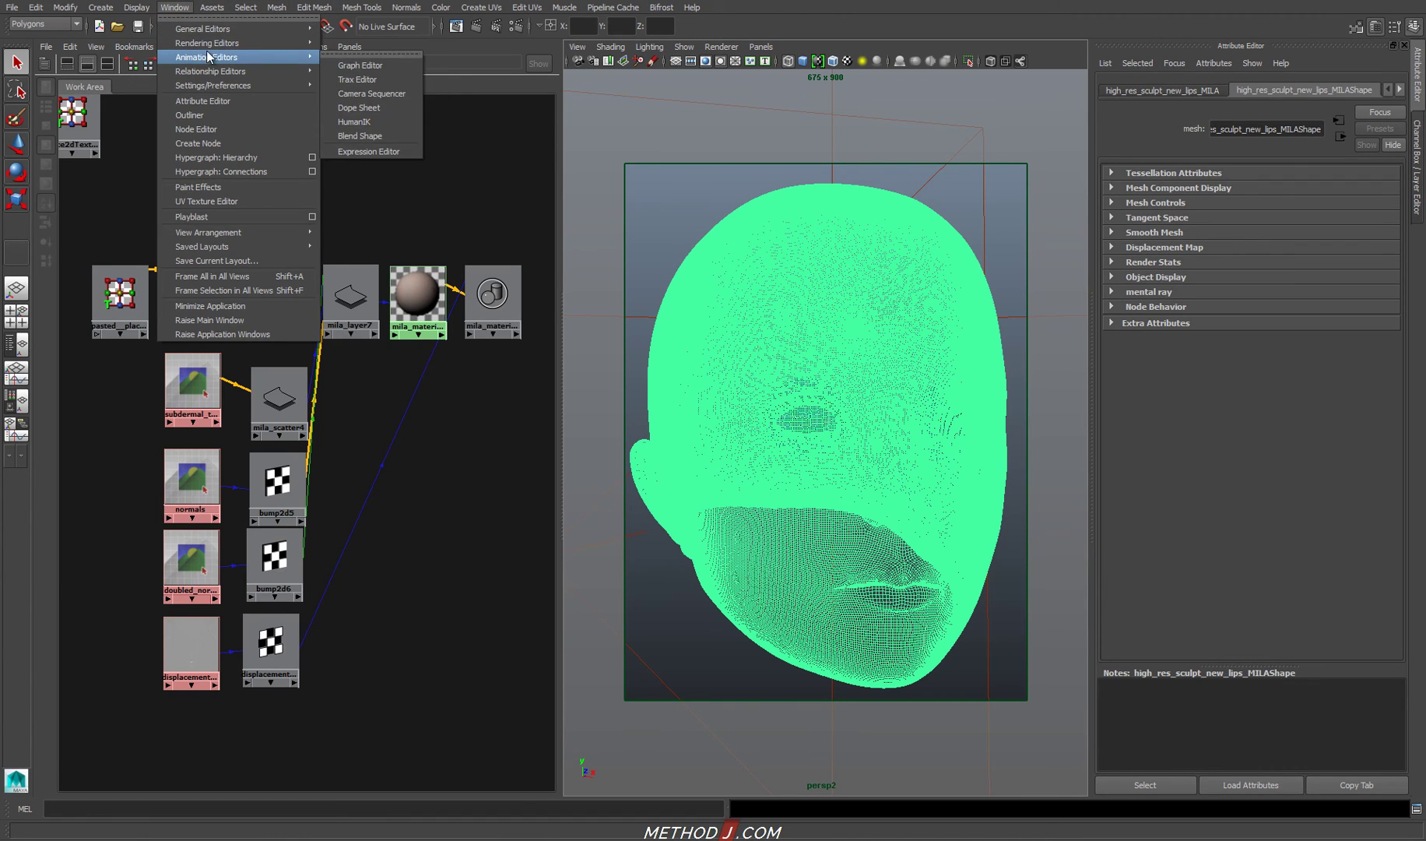
pyautogui.moveTo(207, 44)
pyautogui.moveTo(414, 93)
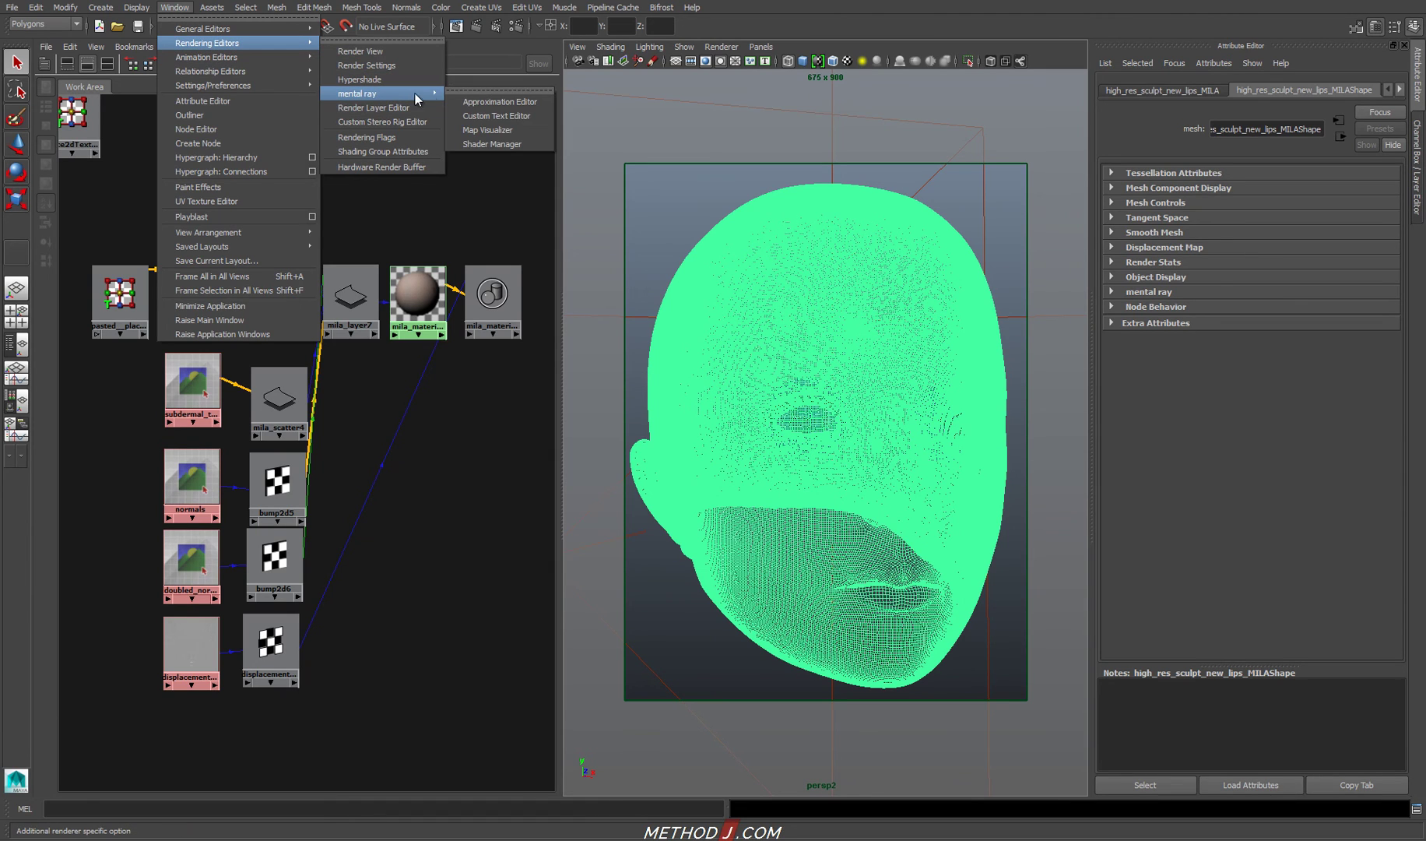
pyautogui.click(544, 104)
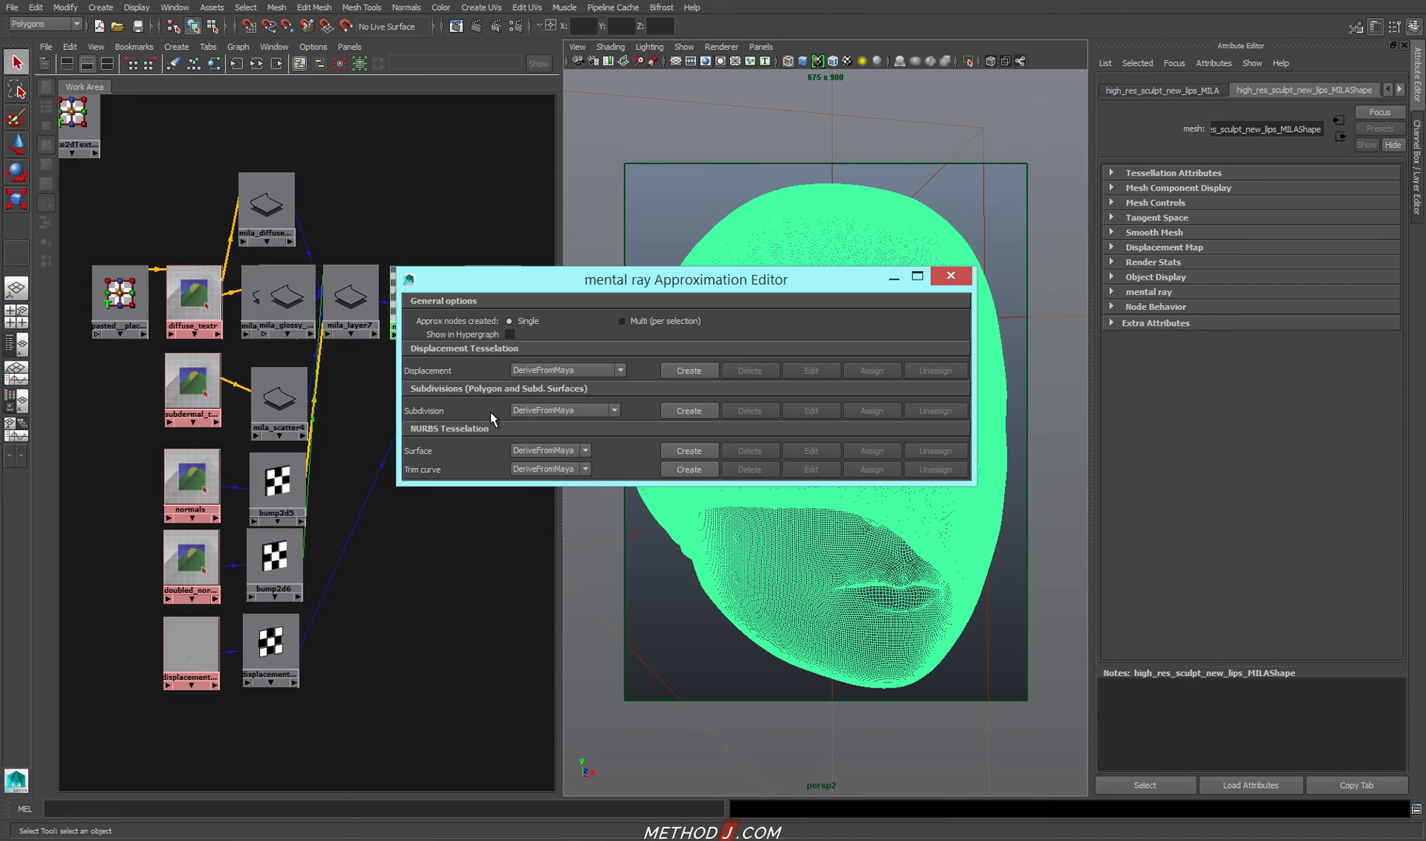
pyautogui.click(583, 369)
pyautogui.click(583, 369)
pyautogui.moveTo(709, 279); pyautogui.dragTo(410, 330)
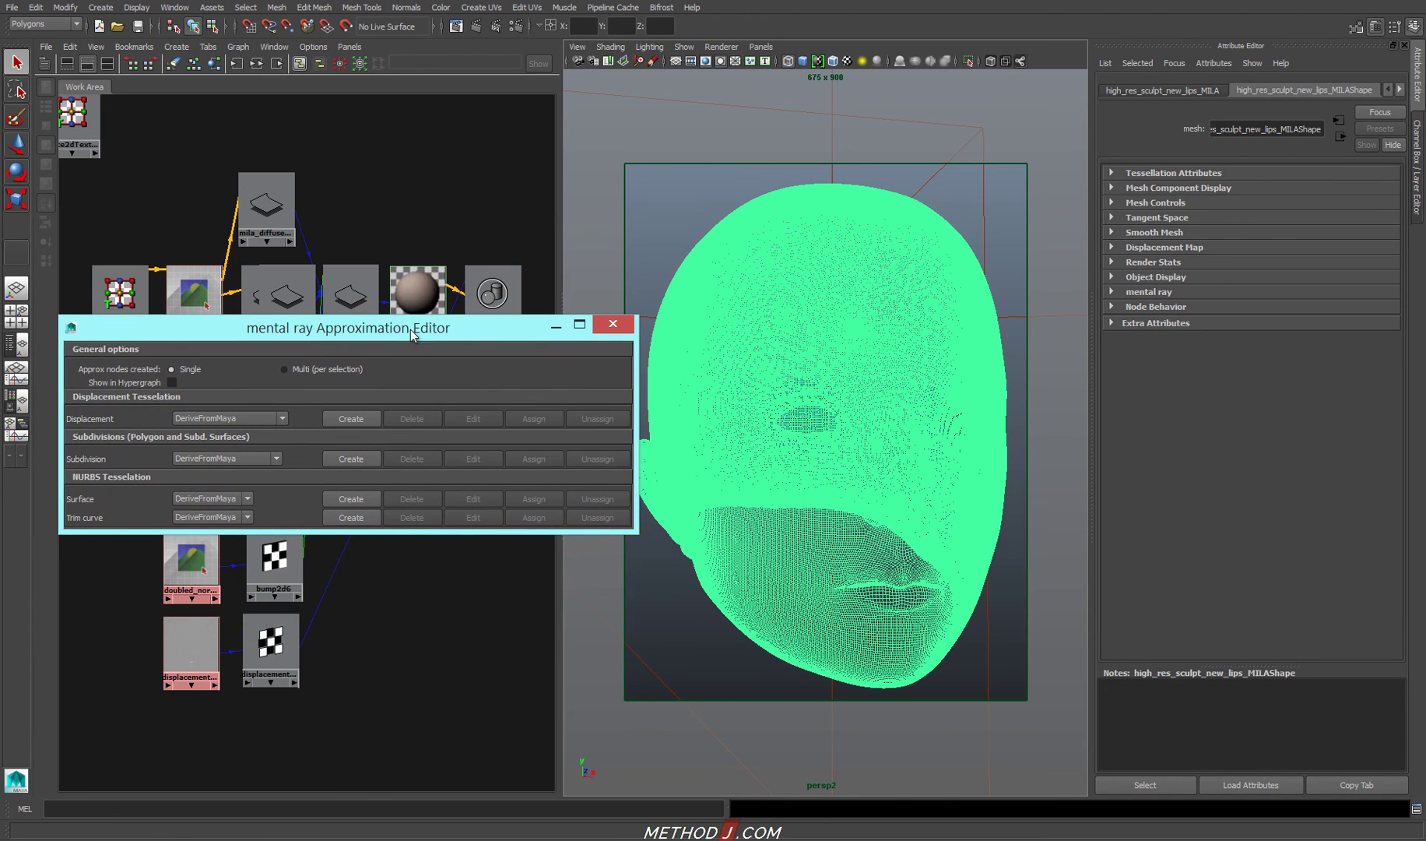
pyautogui.click(361, 418)
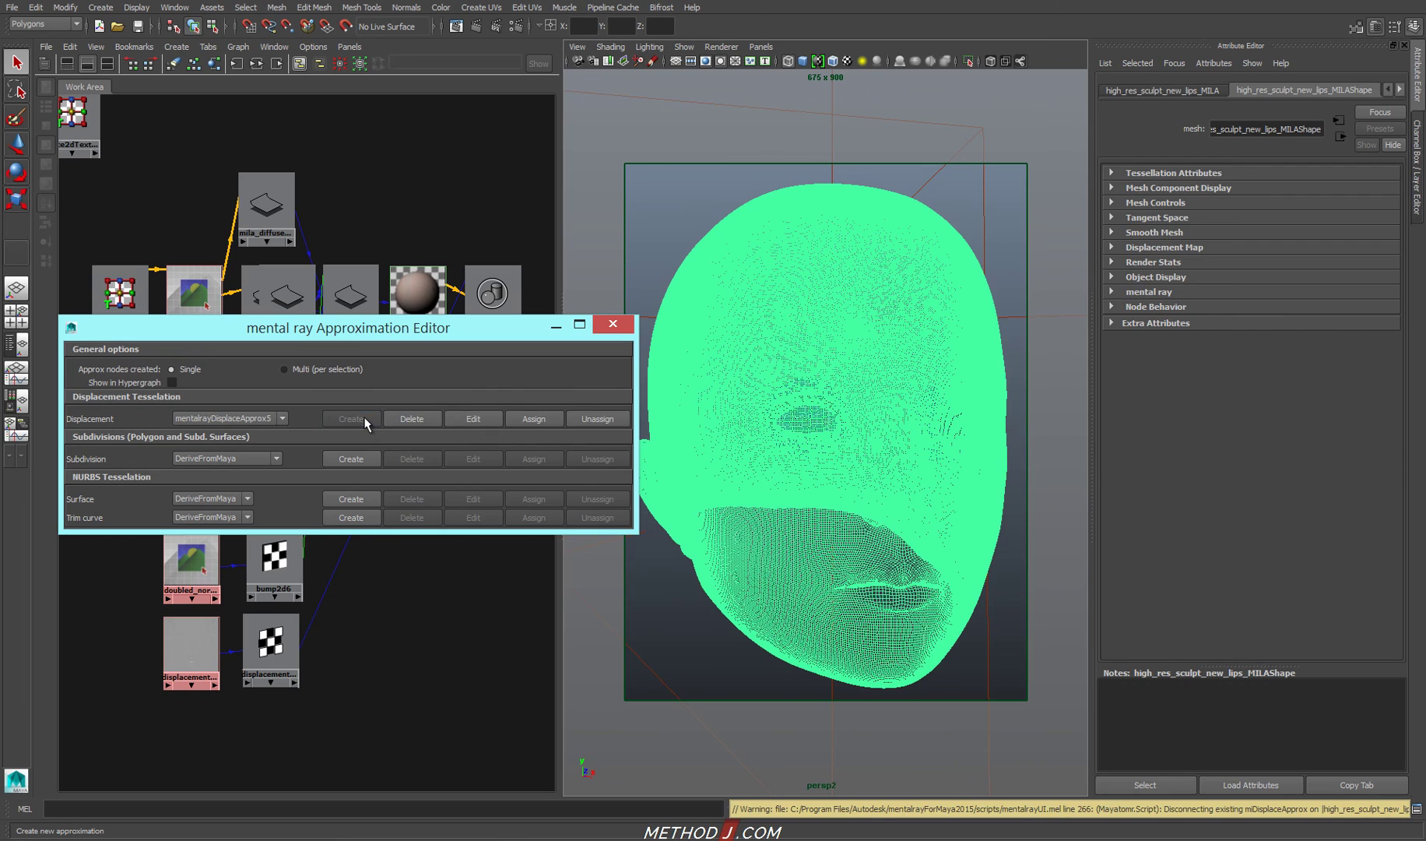
pyautogui.click(1246, 191)
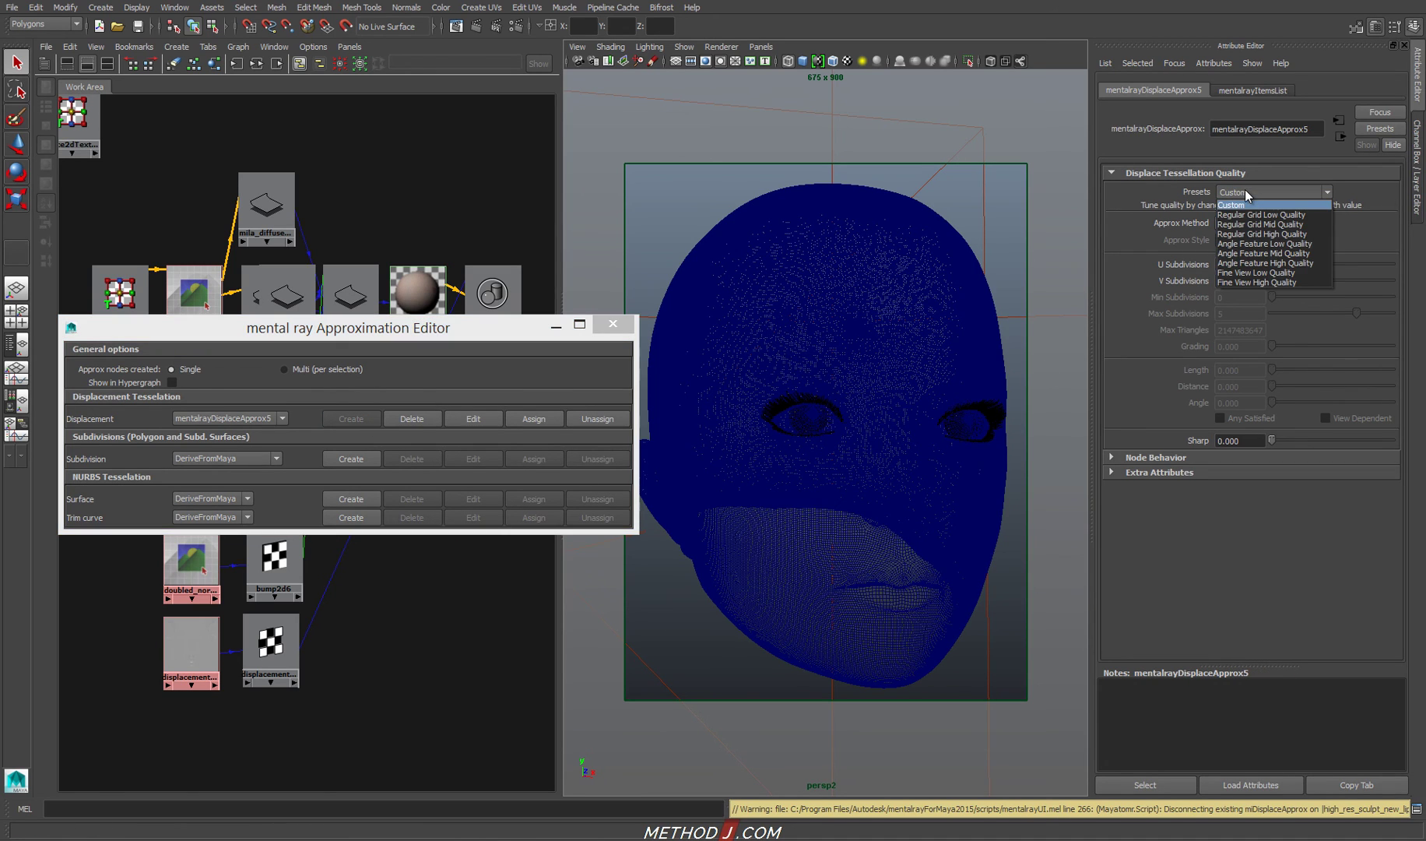
pyautogui.click(1267, 282)
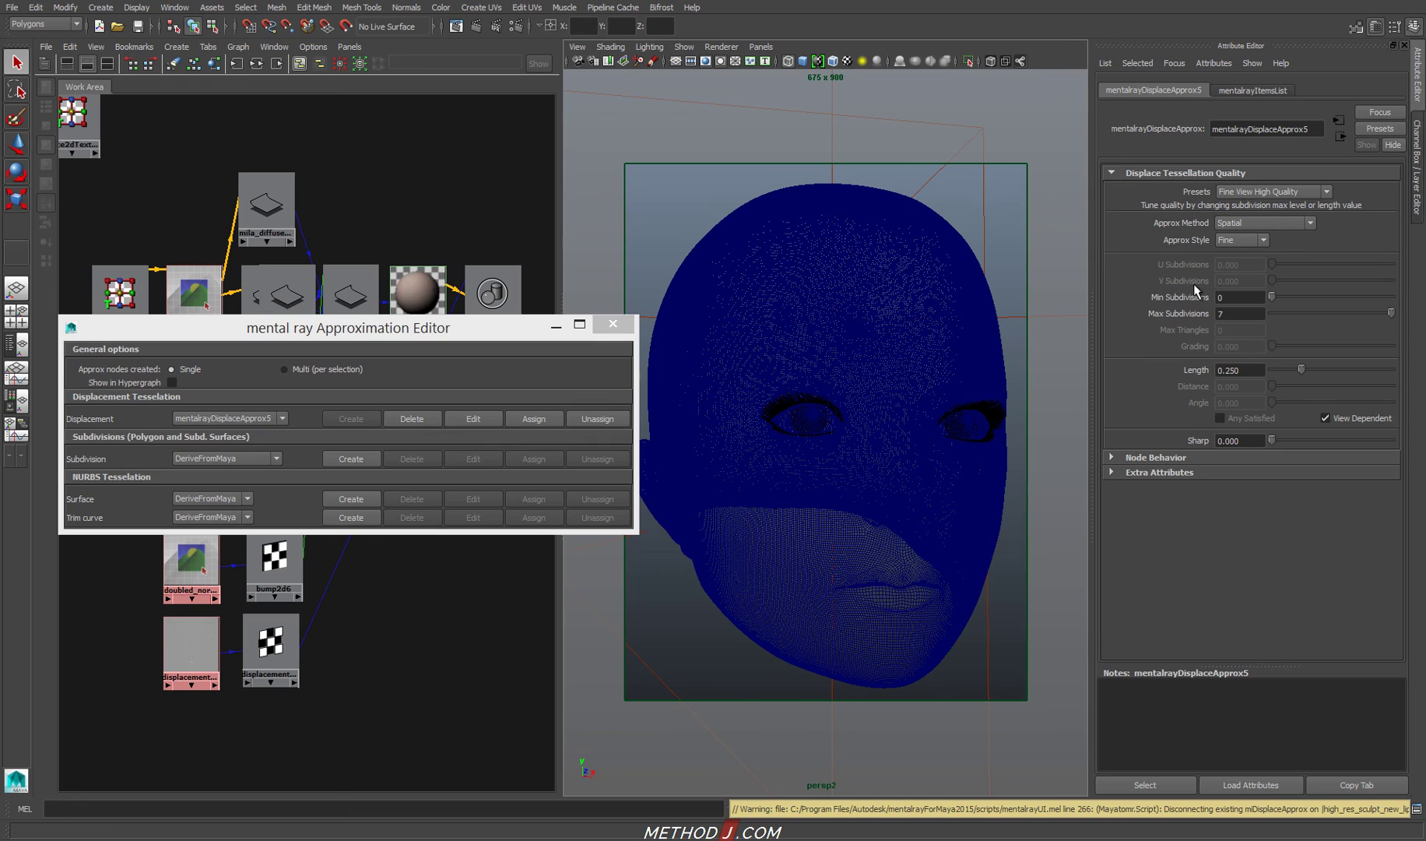
# Create a subdivision approximation for the head using the Spatial approximation method, and close the Approximation Editor.
pyautogui.click(352, 460)
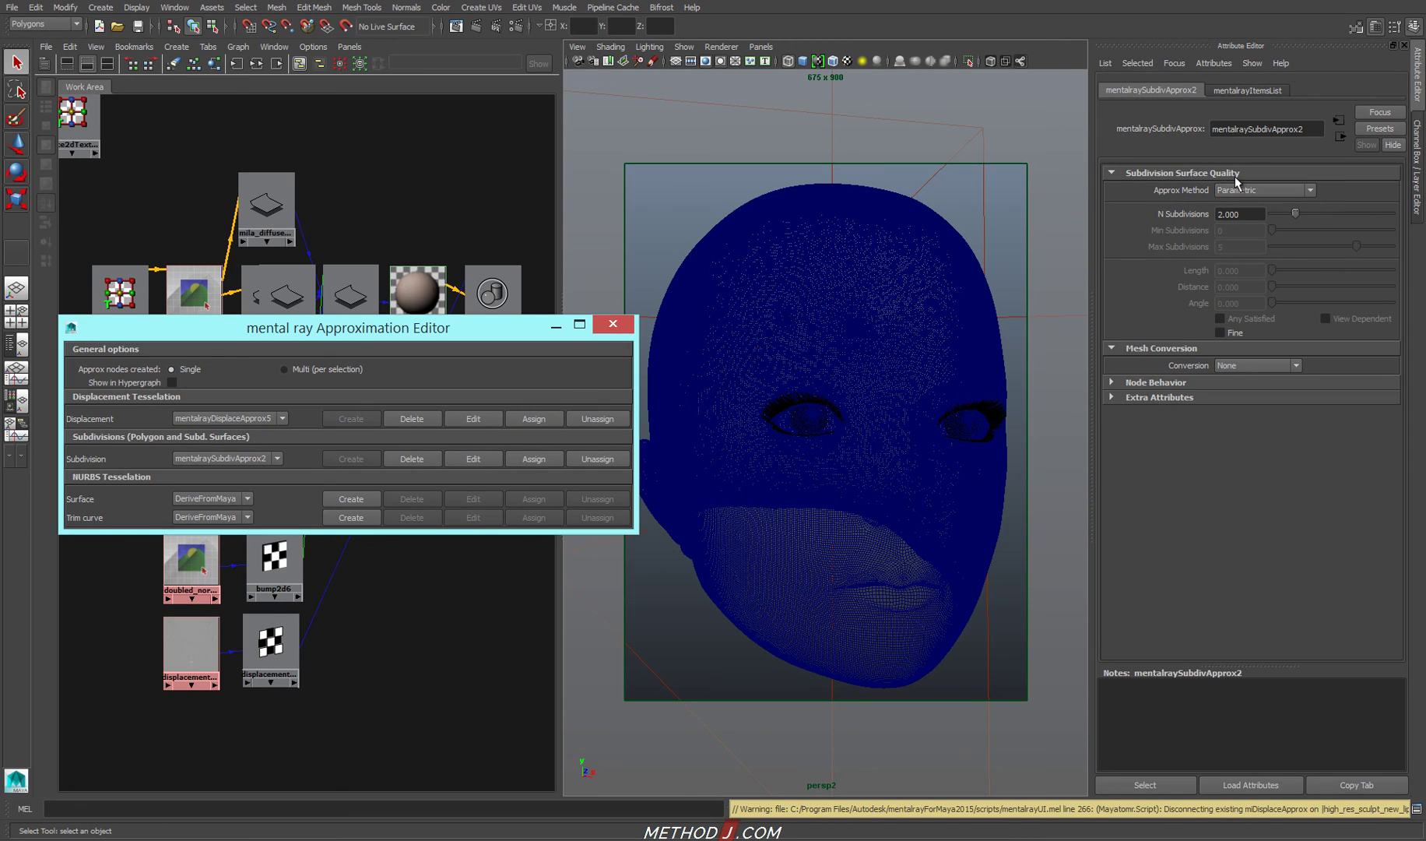
pyautogui.click(1236, 189)
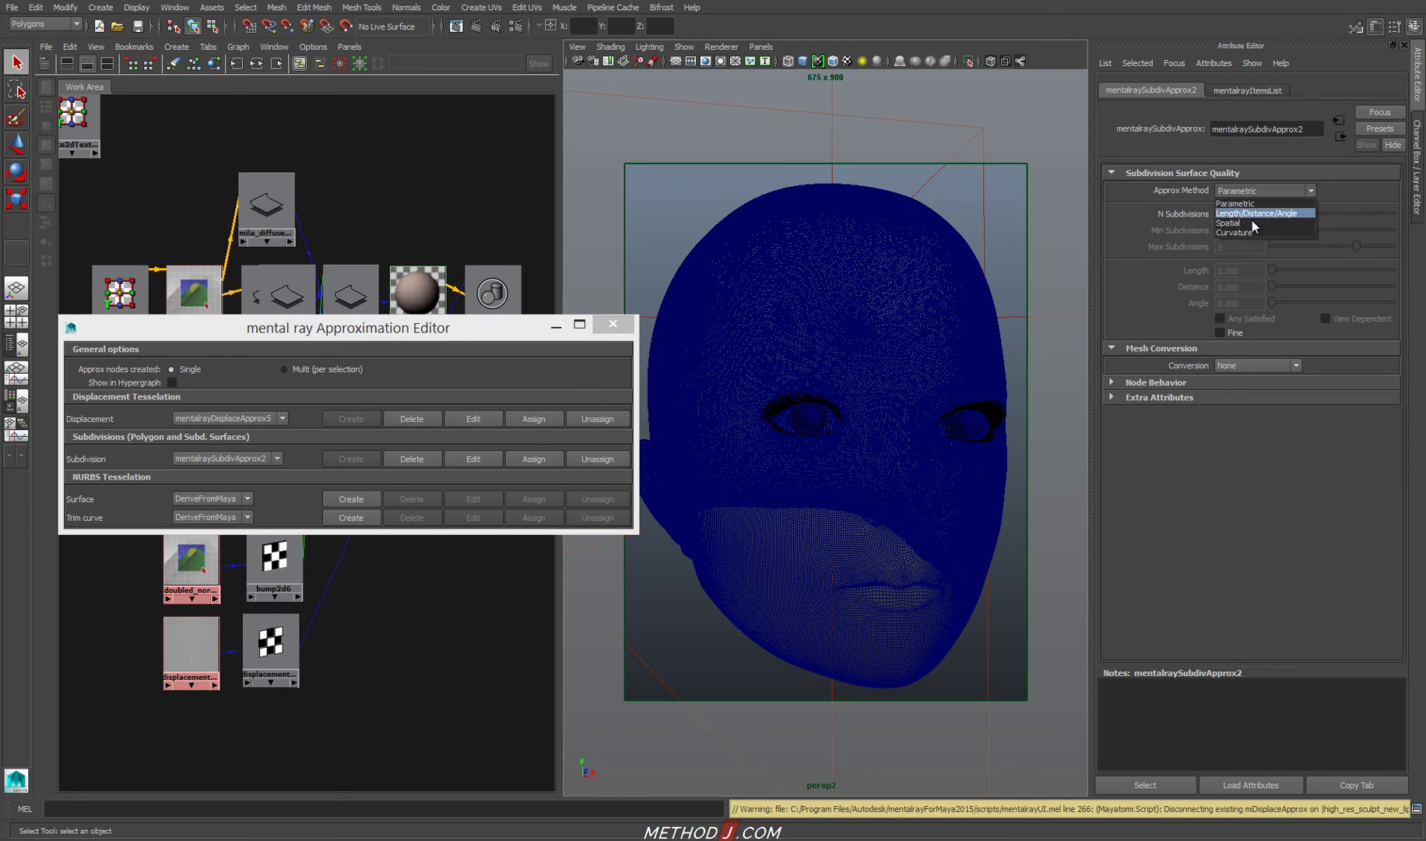
pyautogui.click(1250, 223)
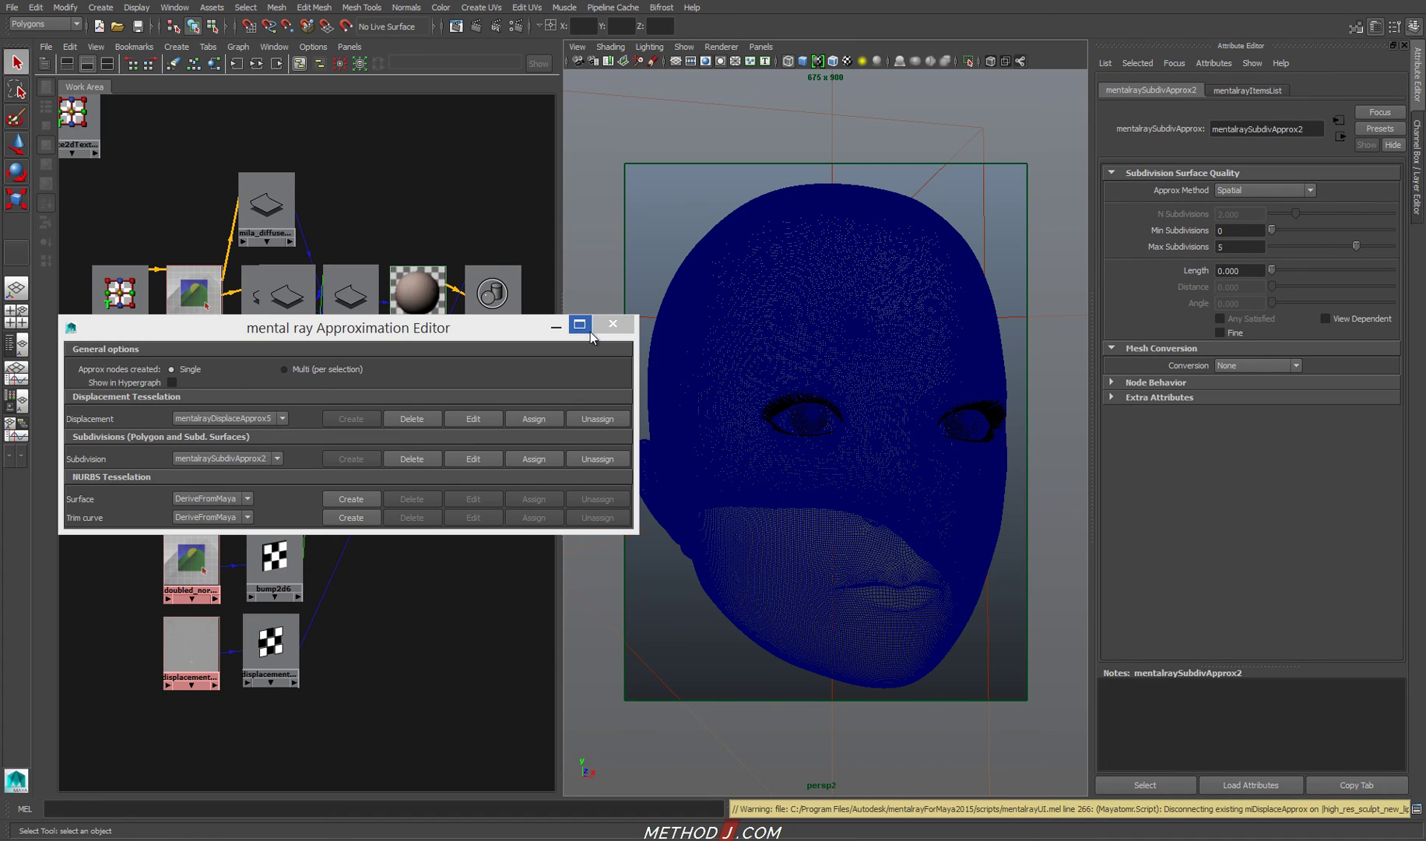
pyautogui.click(613, 324)
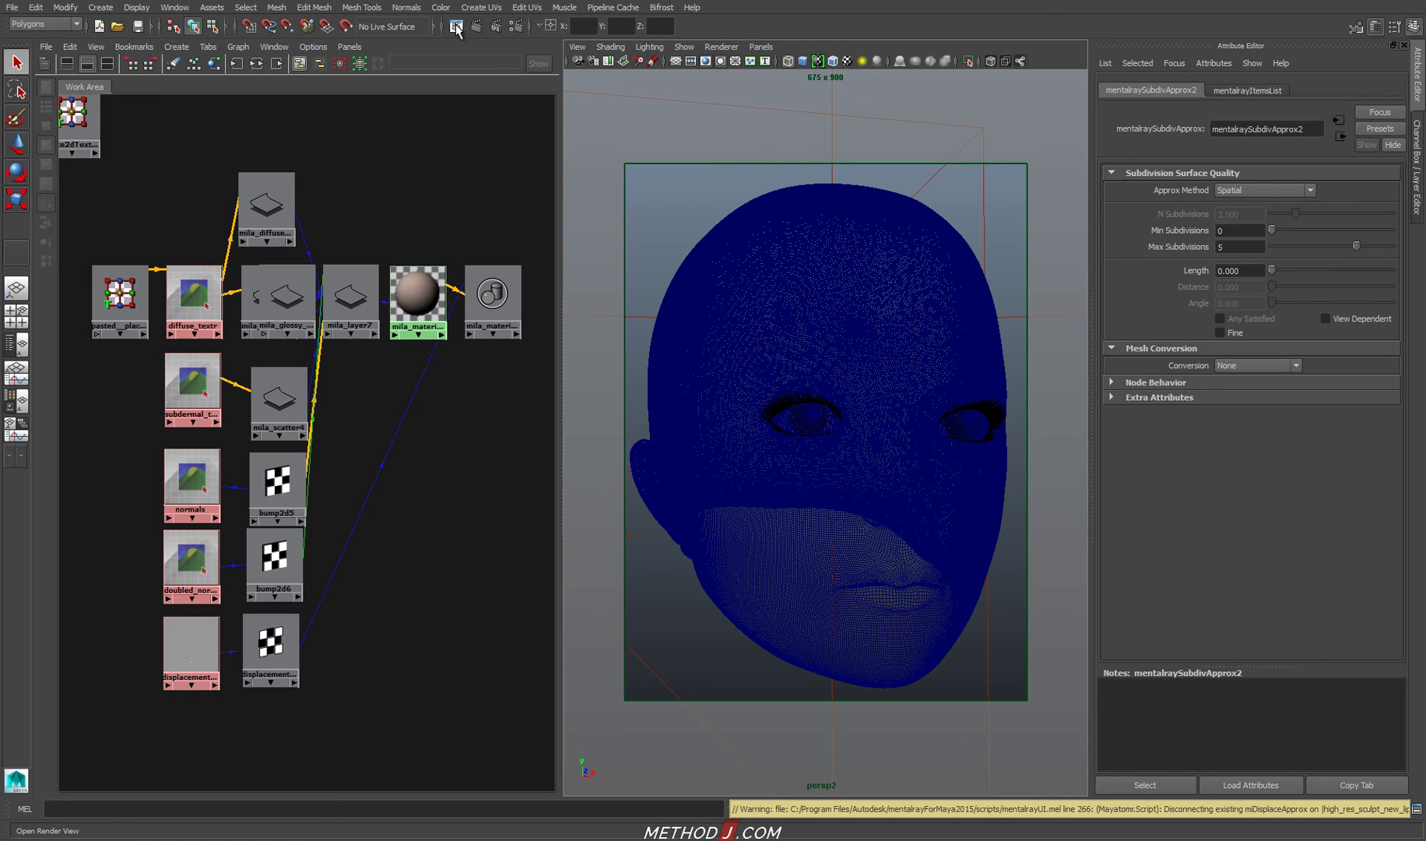
# Replace the persp2 view with the Render View and render a region covering the whole head image.
pyautogui.click(761, 46)
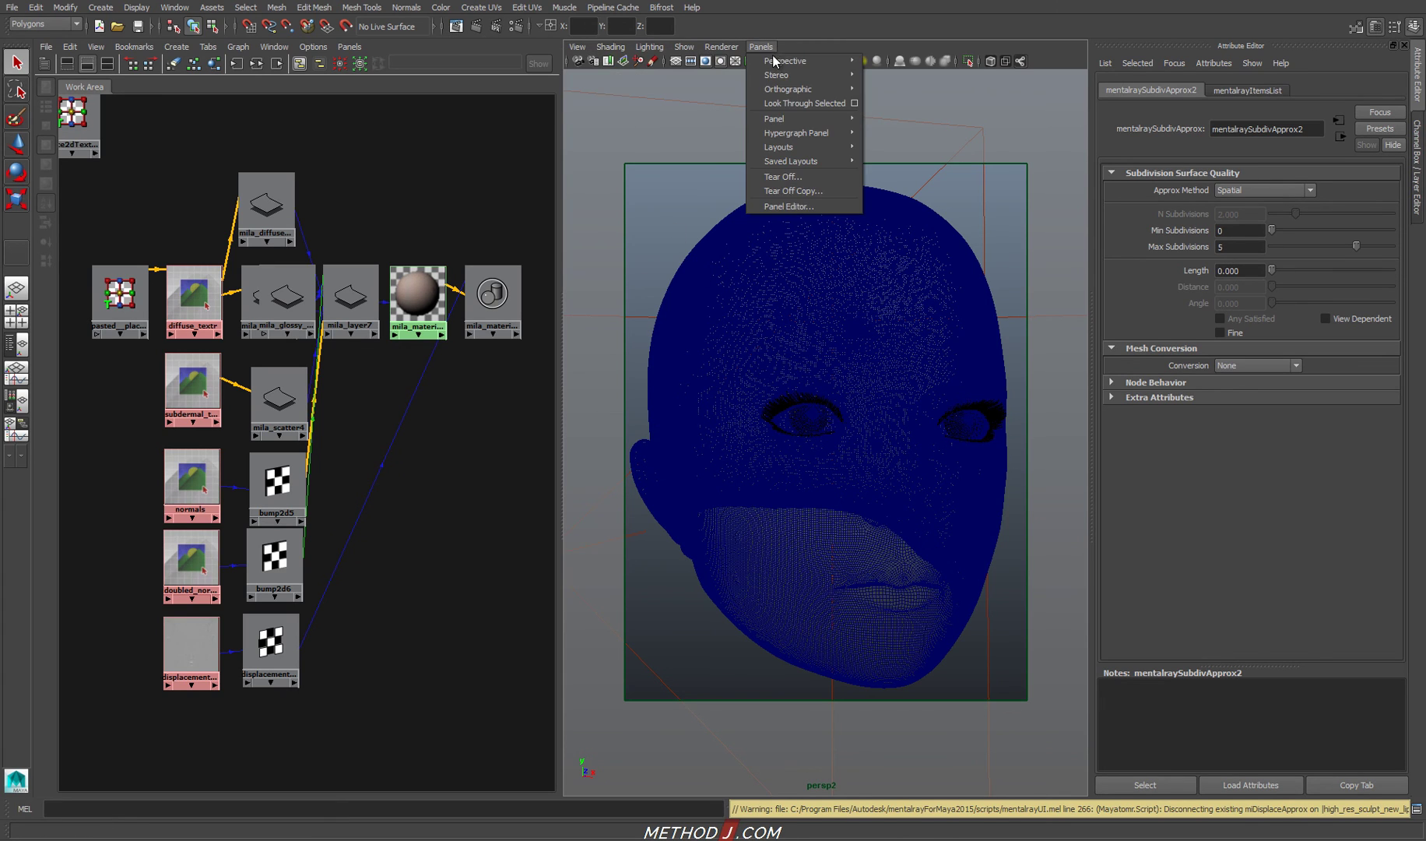
pyautogui.moveTo(790, 122)
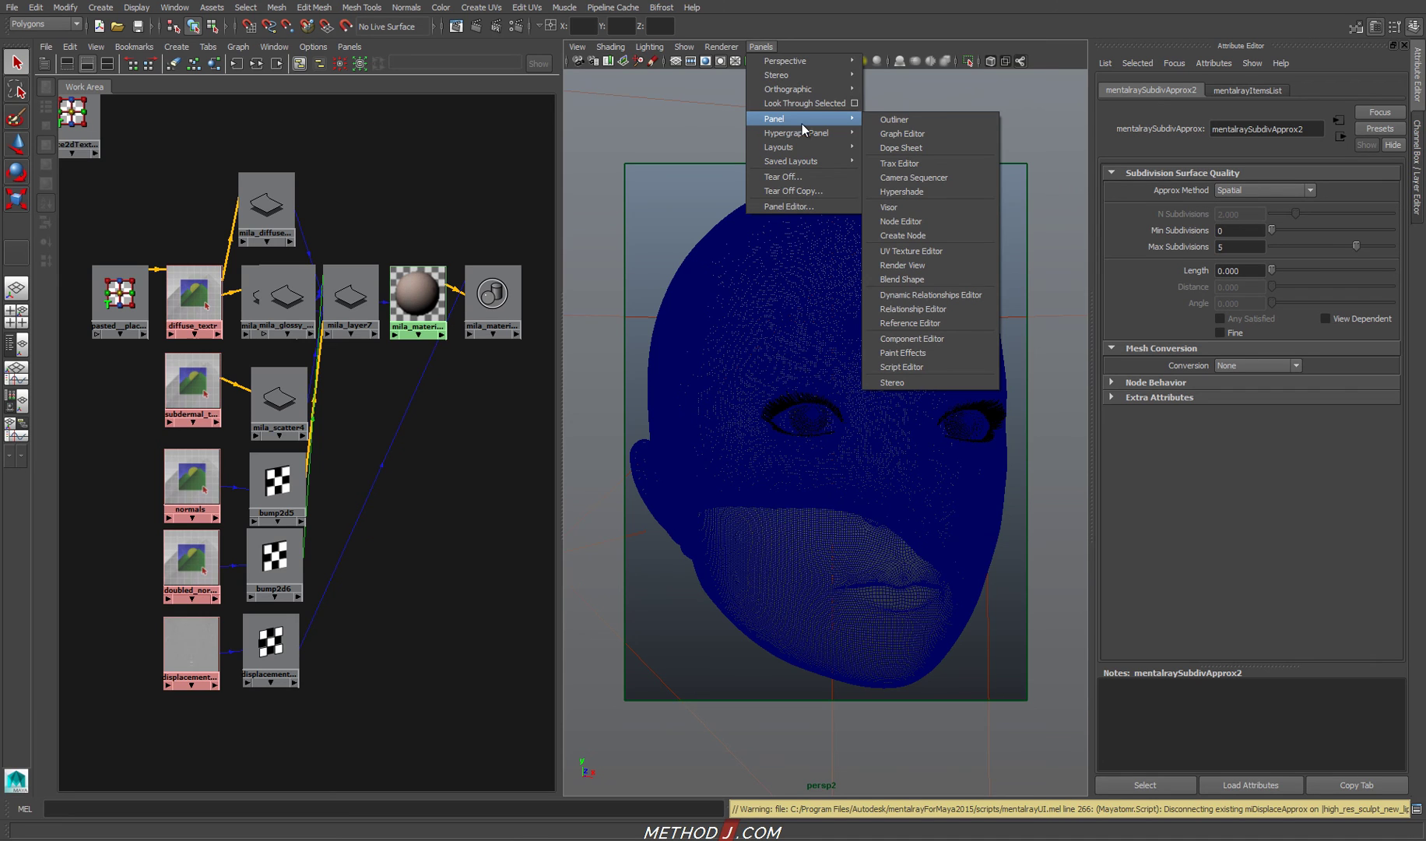
pyautogui.click(915, 266)
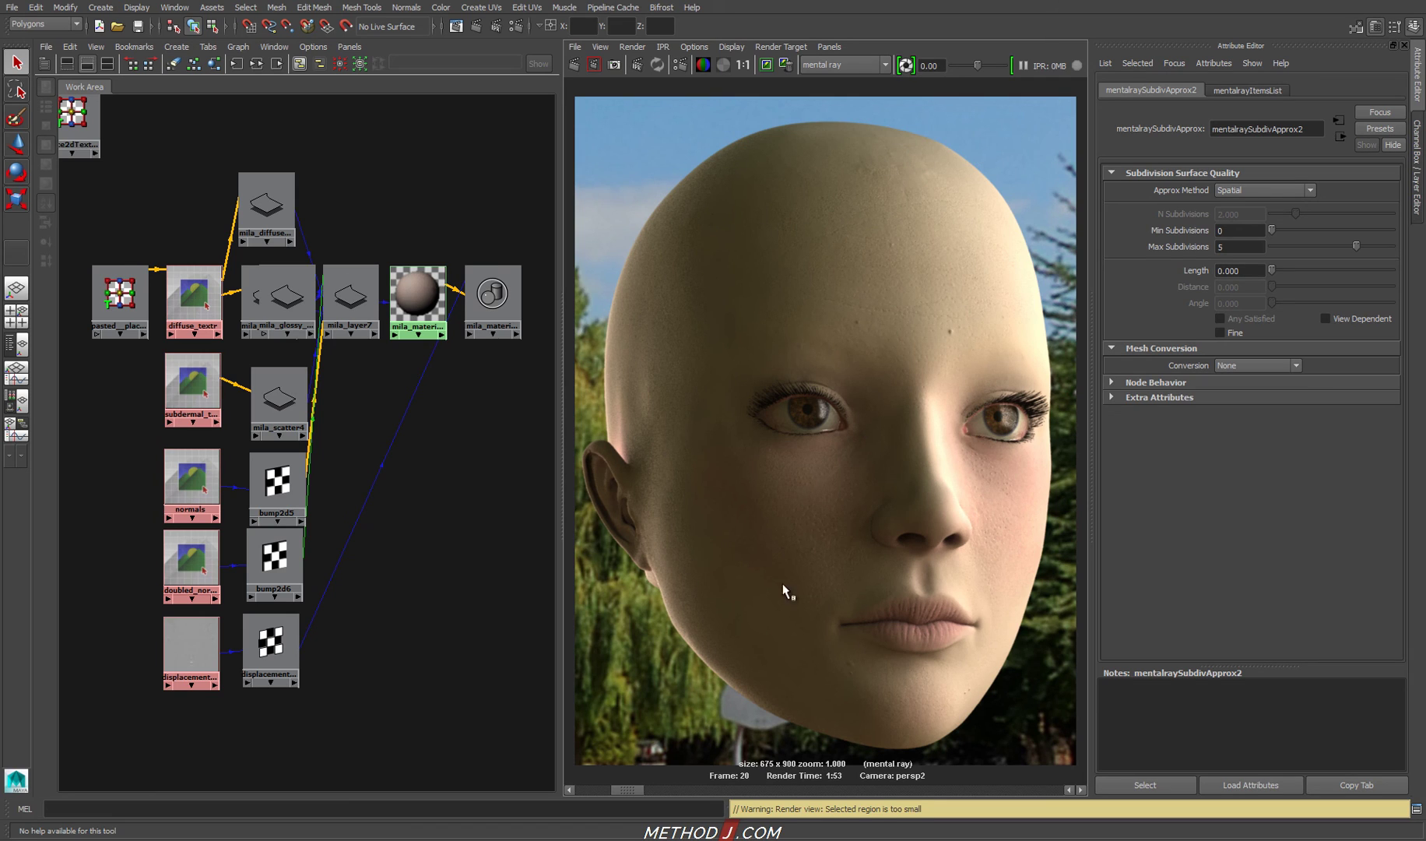
pyautogui.click(594, 63)
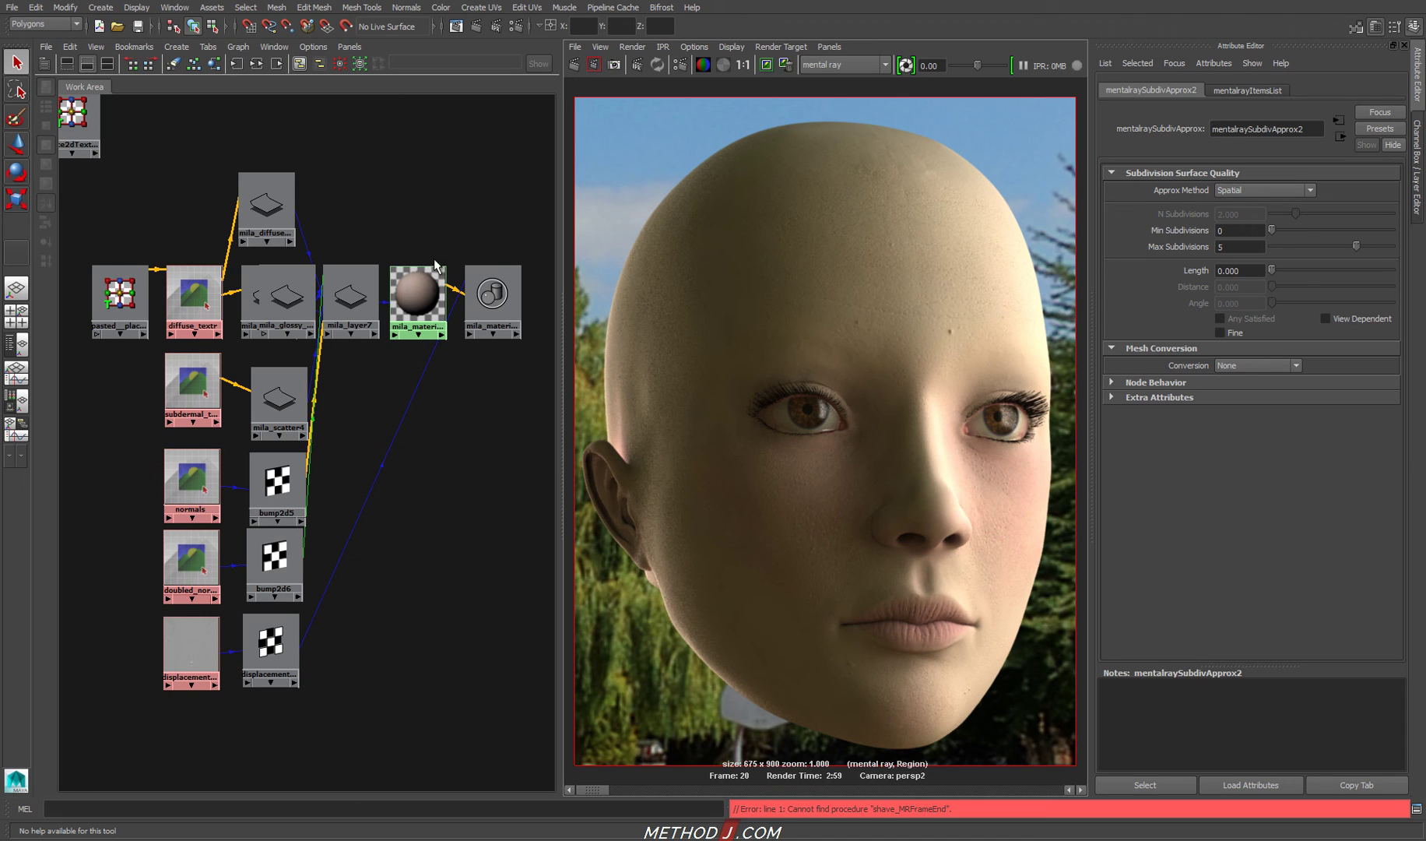
# Enable the Scatter, Diffuse Reflection and both Glossy Reflection layers on mila_material1, and re-render the full frame.
pyautogui.click(419, 299)
pyautogui.scroll(5, 1145, 397)
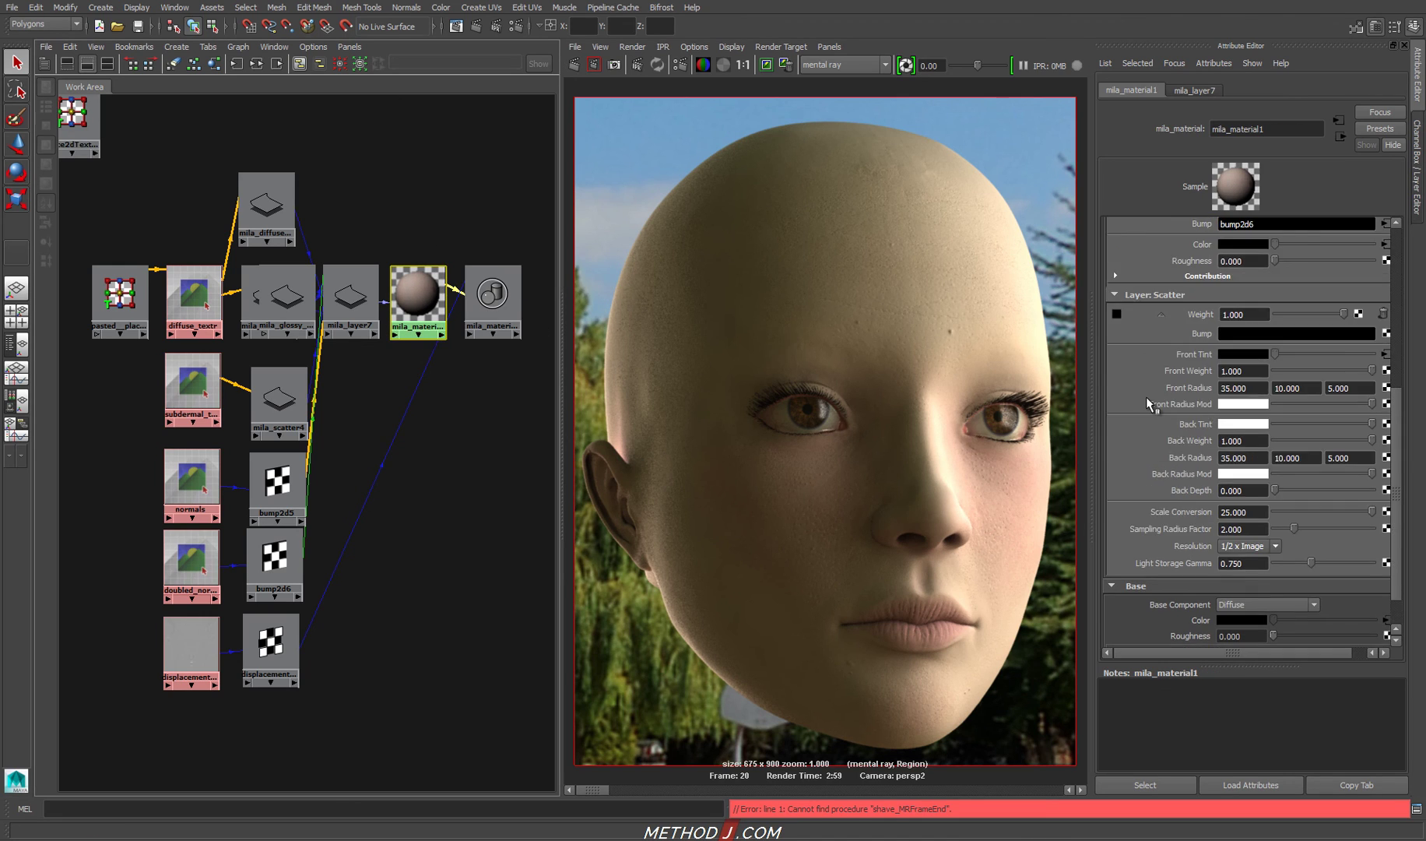
pyautogui.scroll(3, 1161, 437)
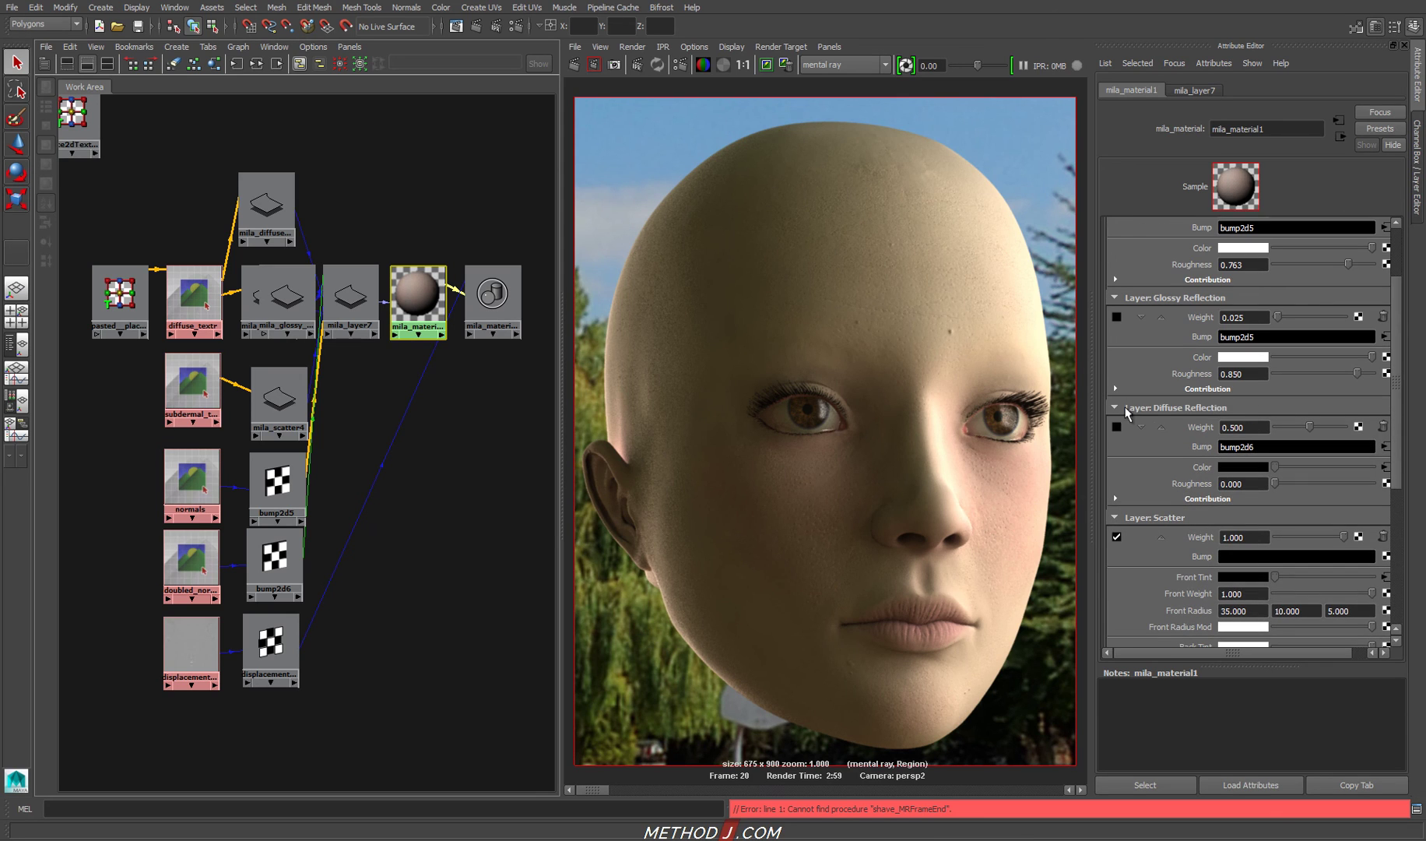
pyautogui.scroll(3, 1180, 447)
pyautogui.click(1117, 411)
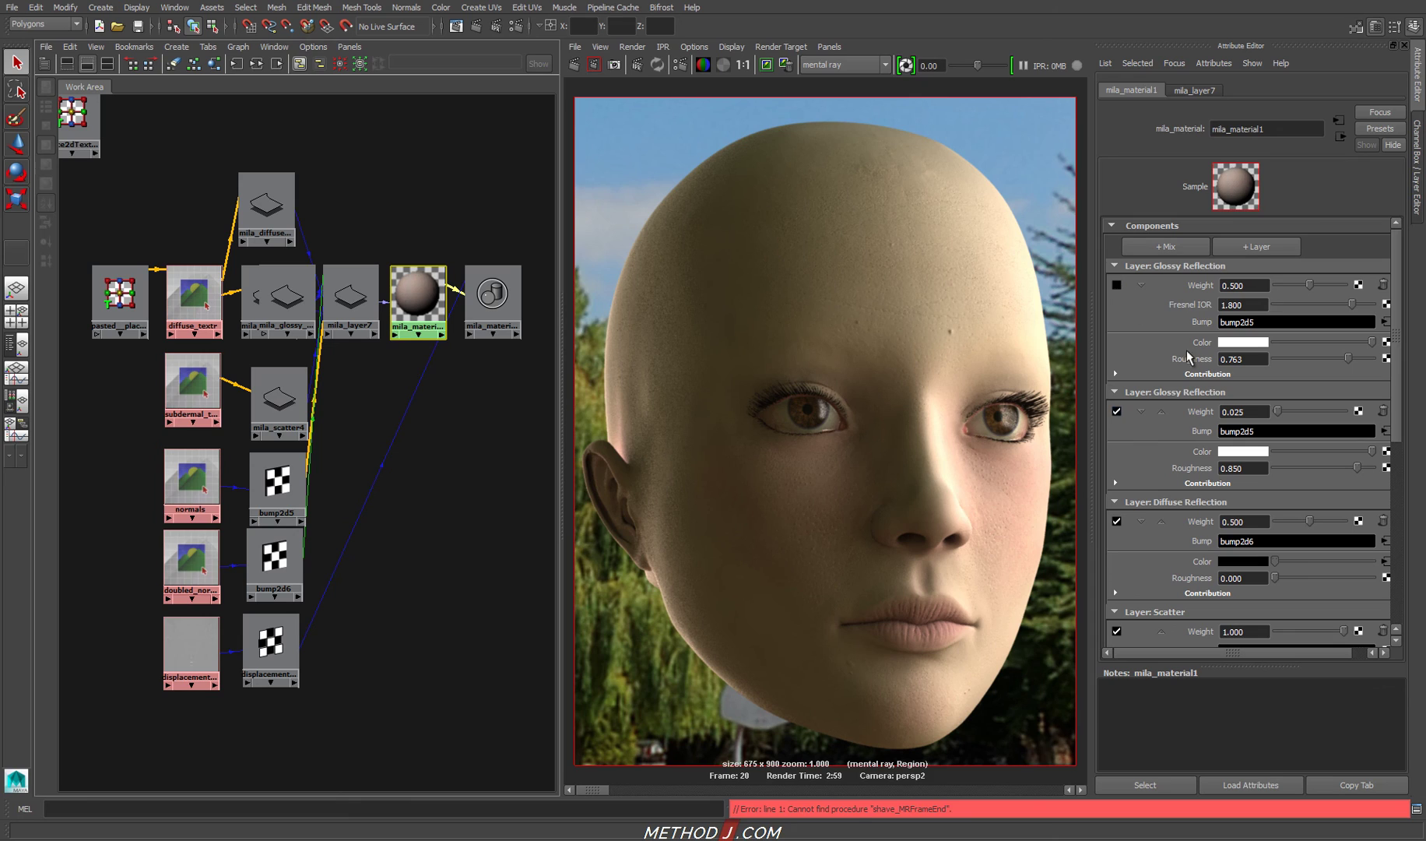
pyautogui.click(1116, 285)
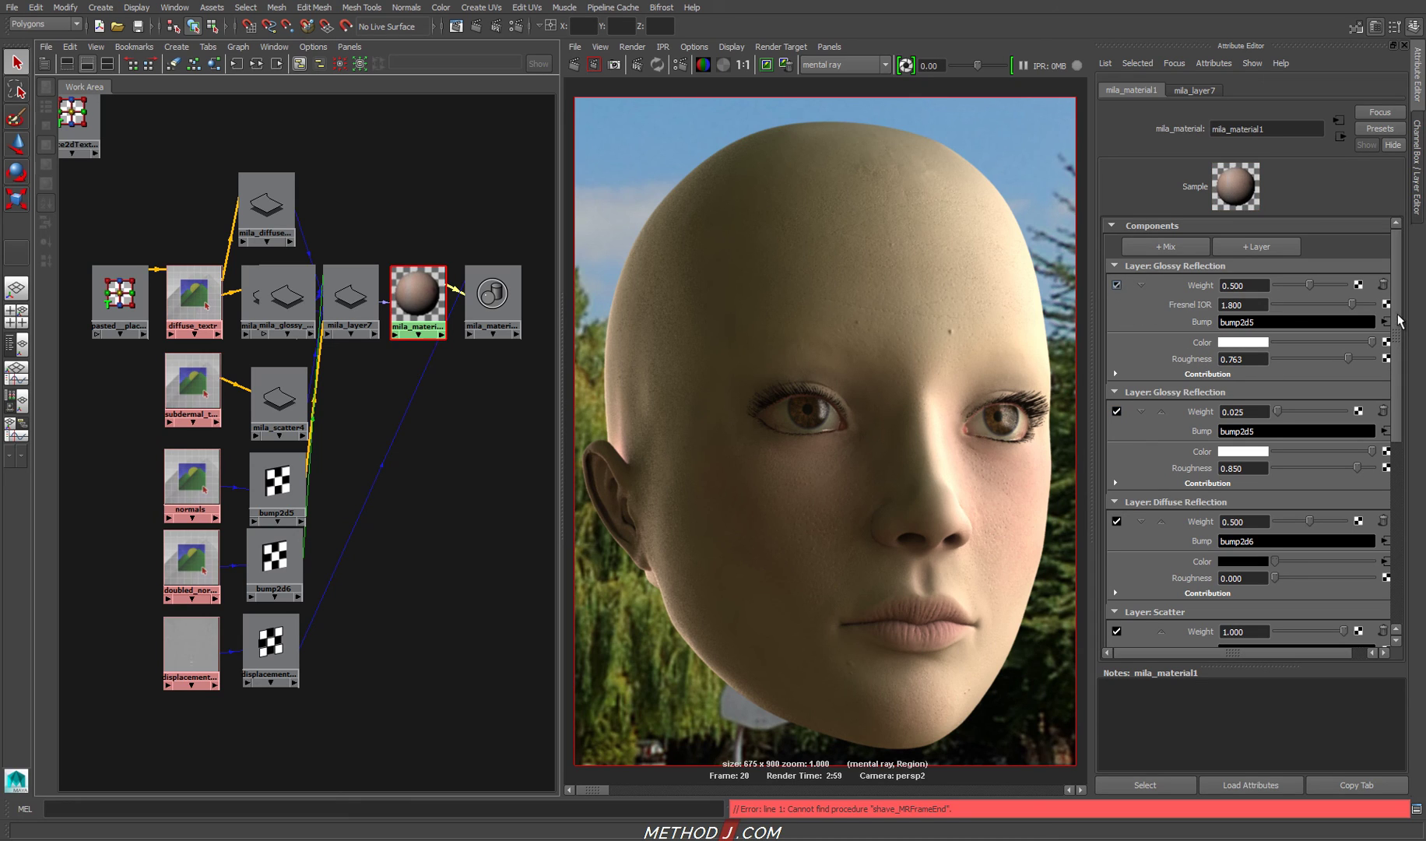
pyautogui.scroll(-5, 1394, 425)
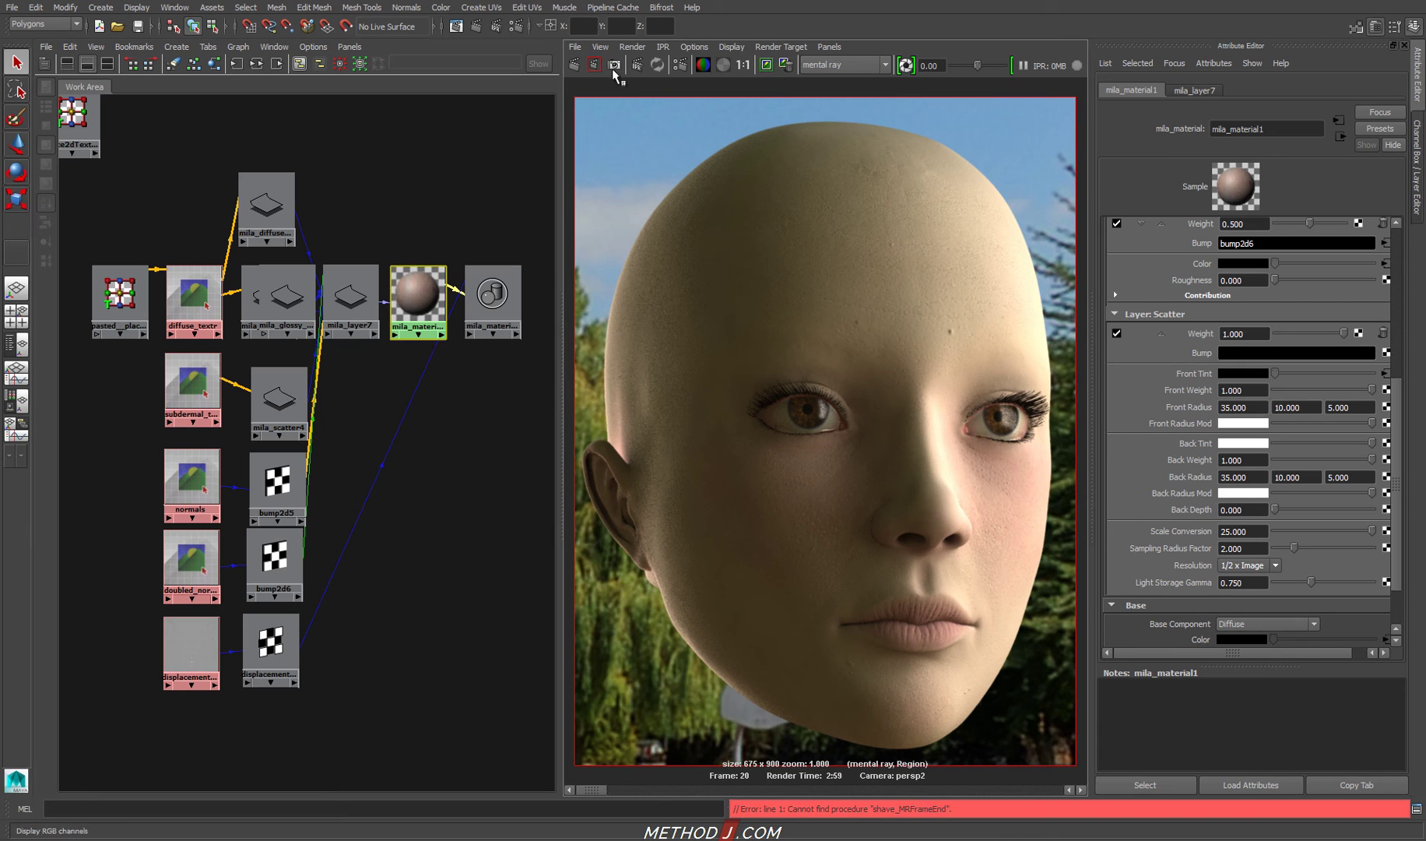
pyautogui.click(576, 64)
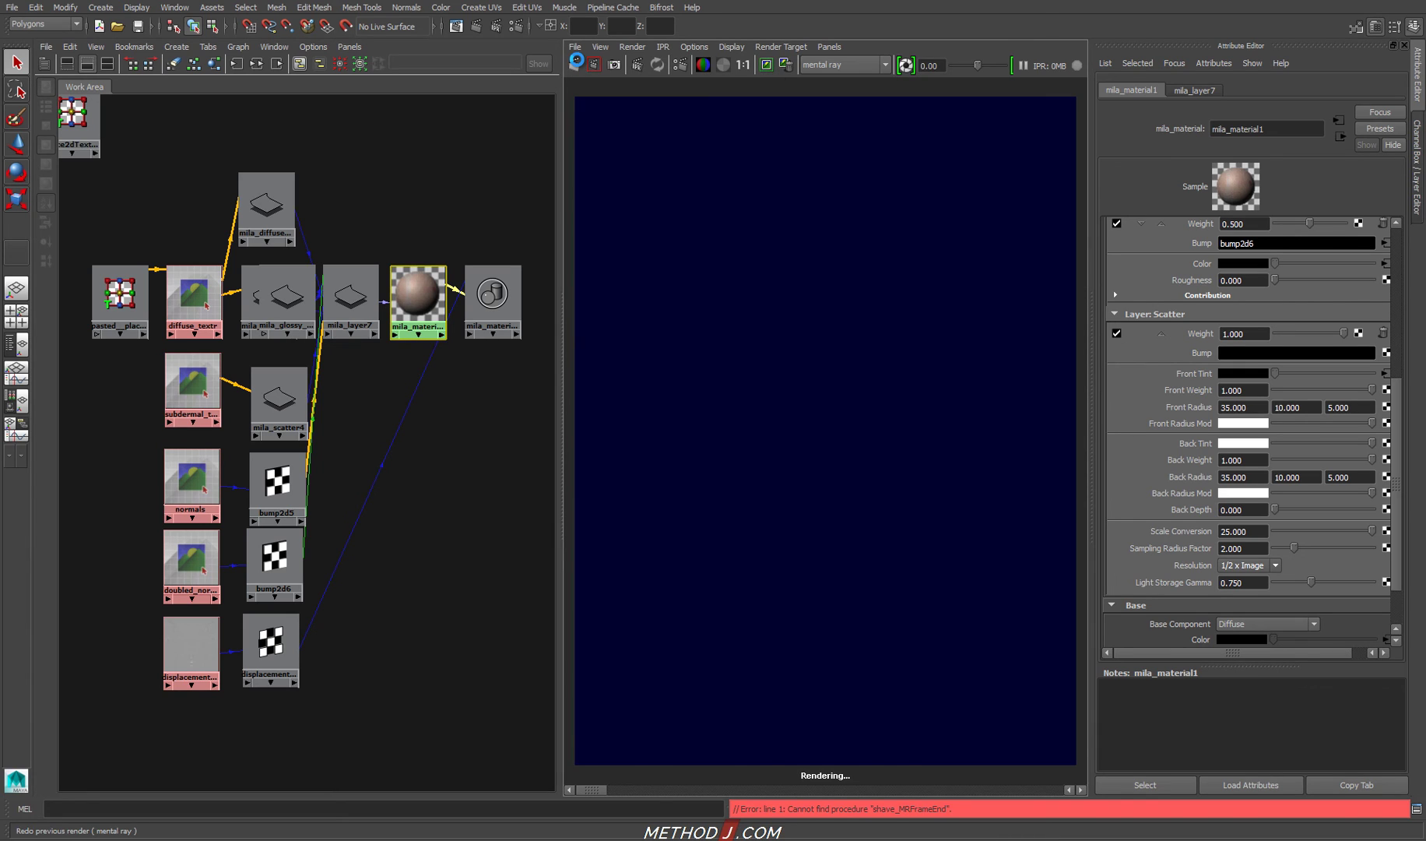